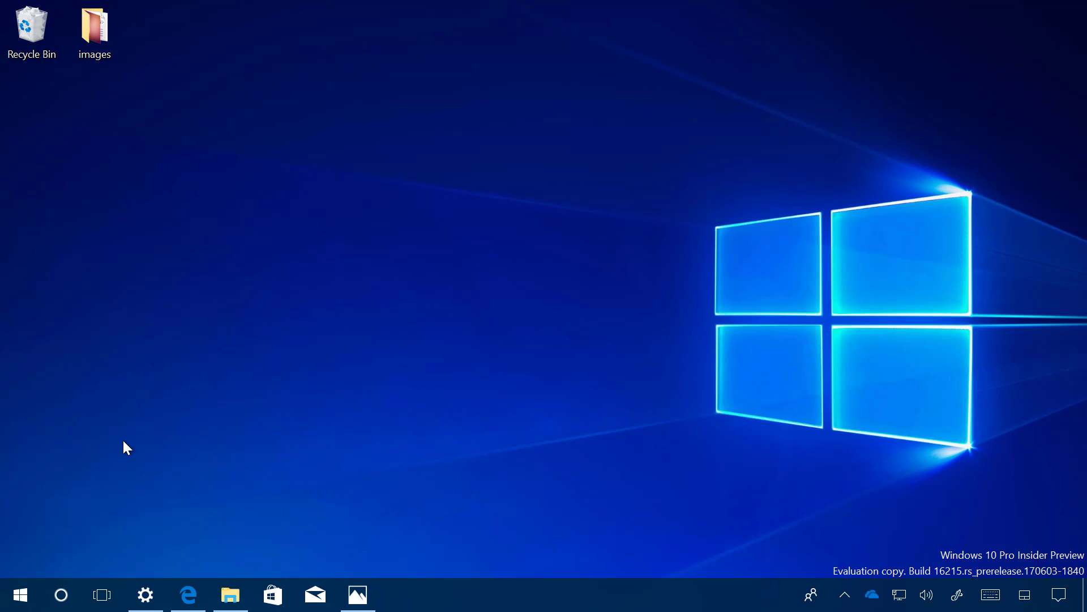
Step: Open the Start menu over the restored Photos window and resize the menu diagonally from its corner to make it wider
{"action": "left_click", "coordinate": [29, 592]}
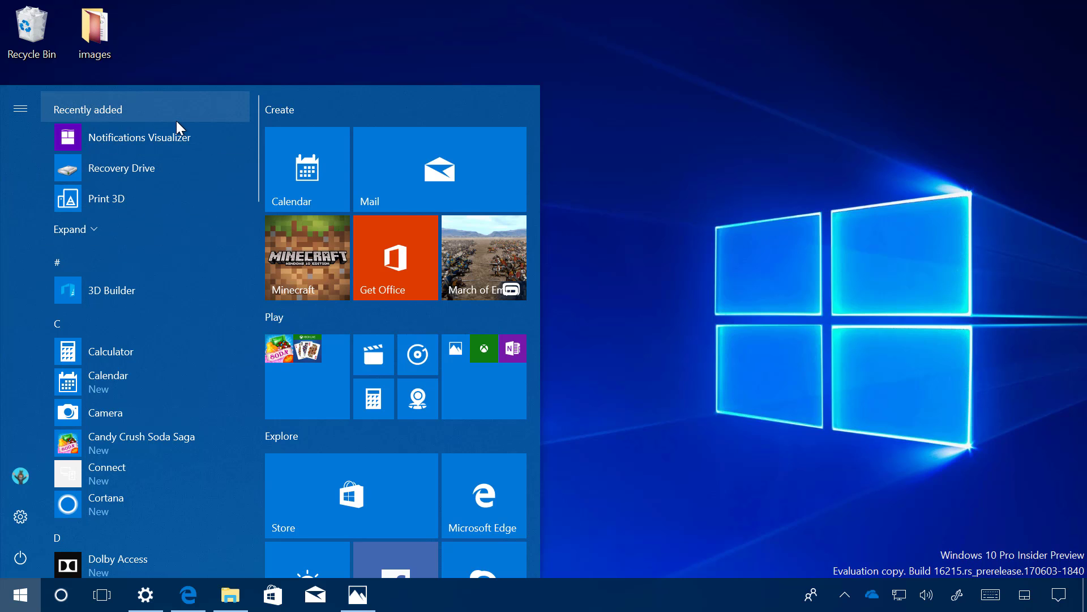
{"action": "left_click", "coordinate": [358, 594]}
{"action": "left_click", "coordinate": [20, 594]}
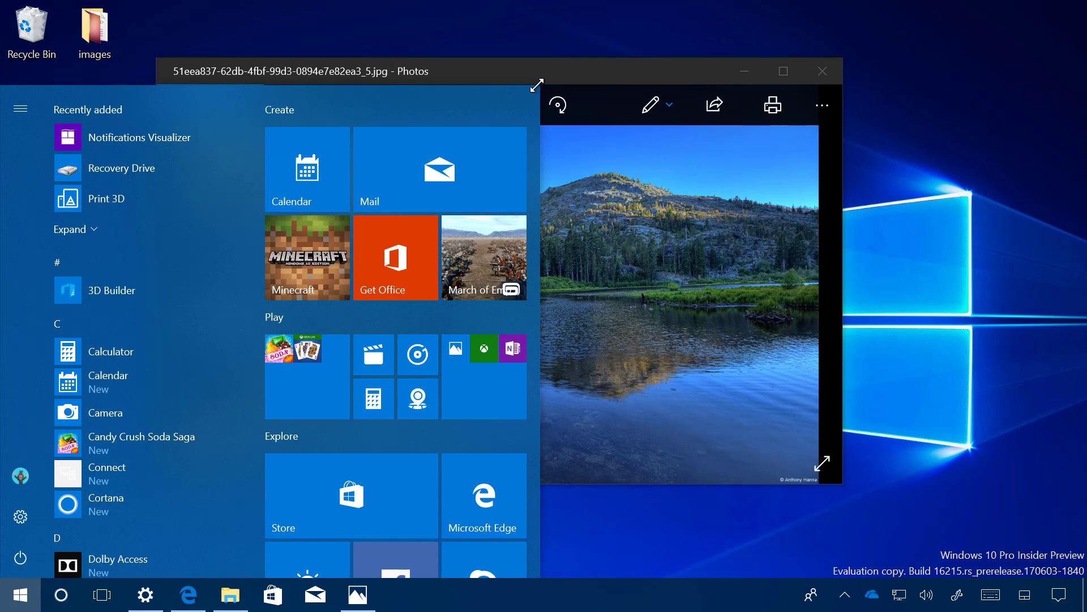
{"action": "left_click_drag", "start_coordinate": [538, 86], "coordinate": [606, 73]}
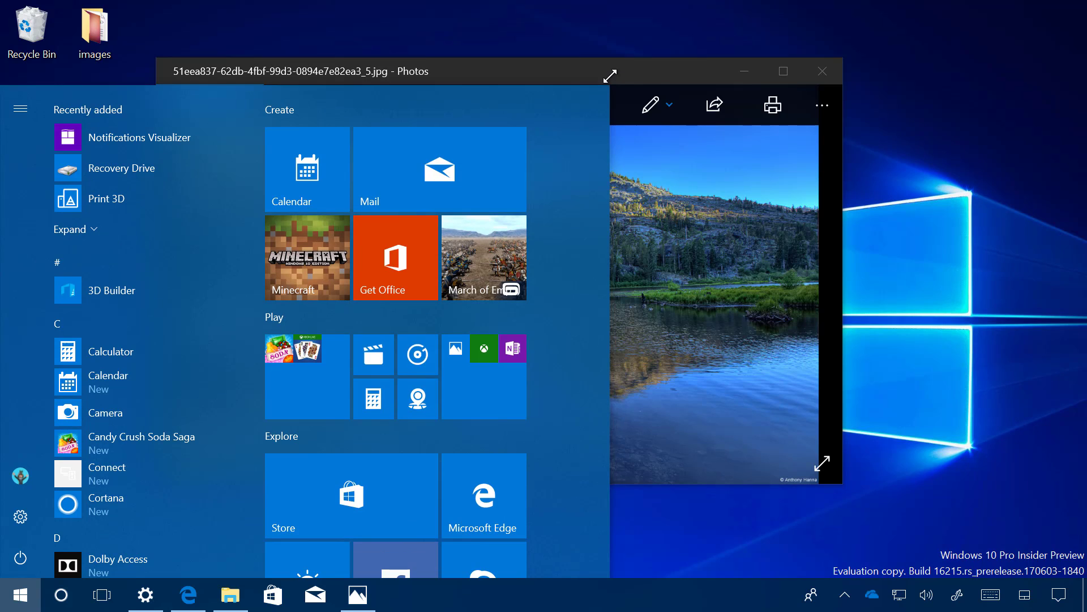
Step: Minimize the Photos window and open the Action Center
{"action": "left_click", "coordinate": [746, 73]}
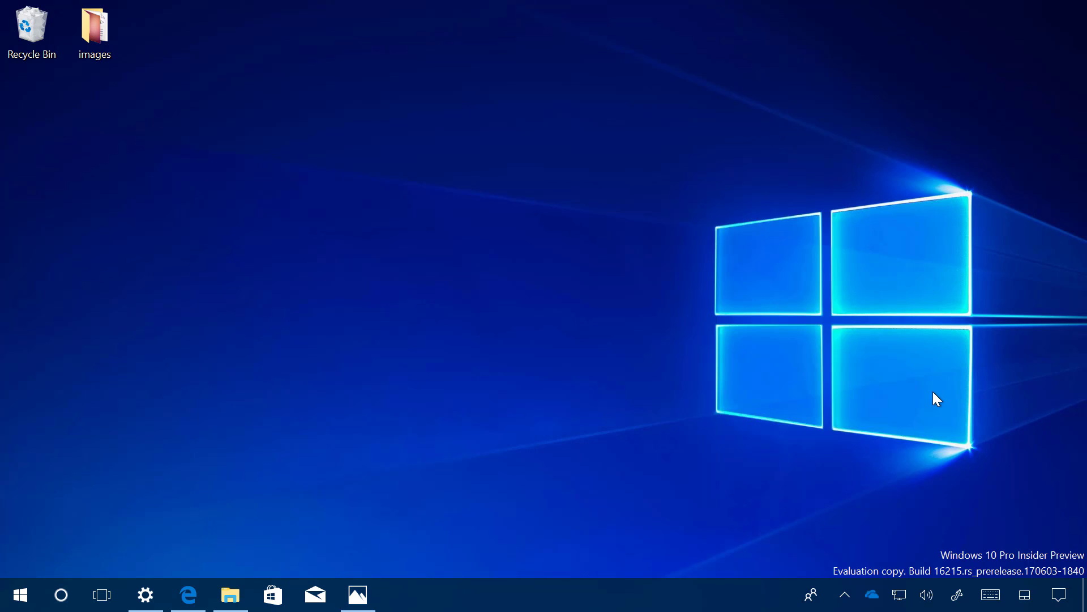
{"action": "left_click", "coordinate": [1069, 600]}
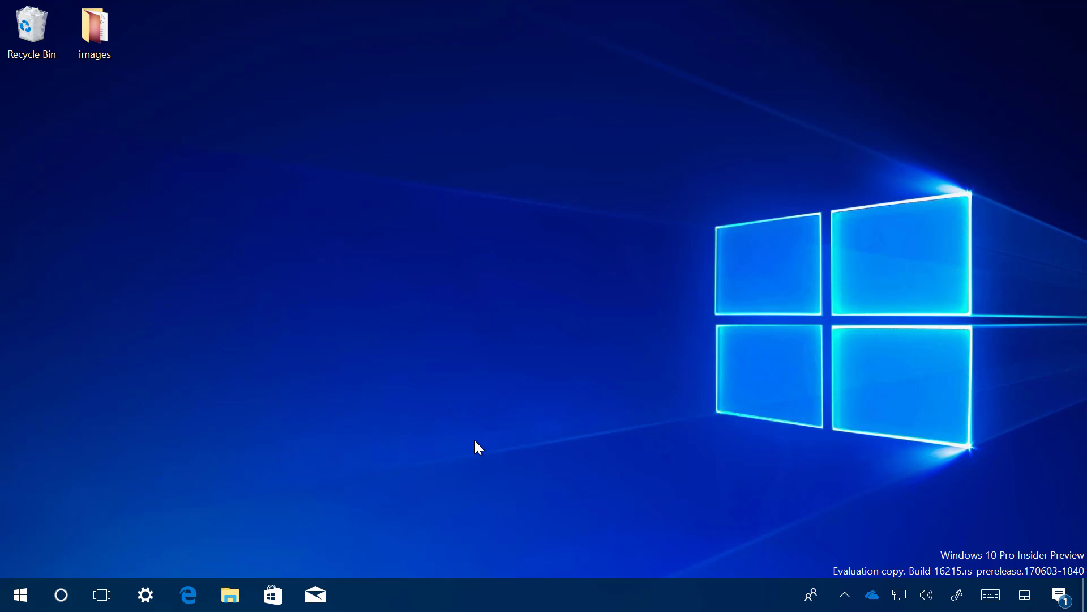
Step: Open the handwriting panel, handwrite "WIN OS" followed by "WINDOS", and submit the writing
{"action": "left_click", "coordinate": [991, 595]}
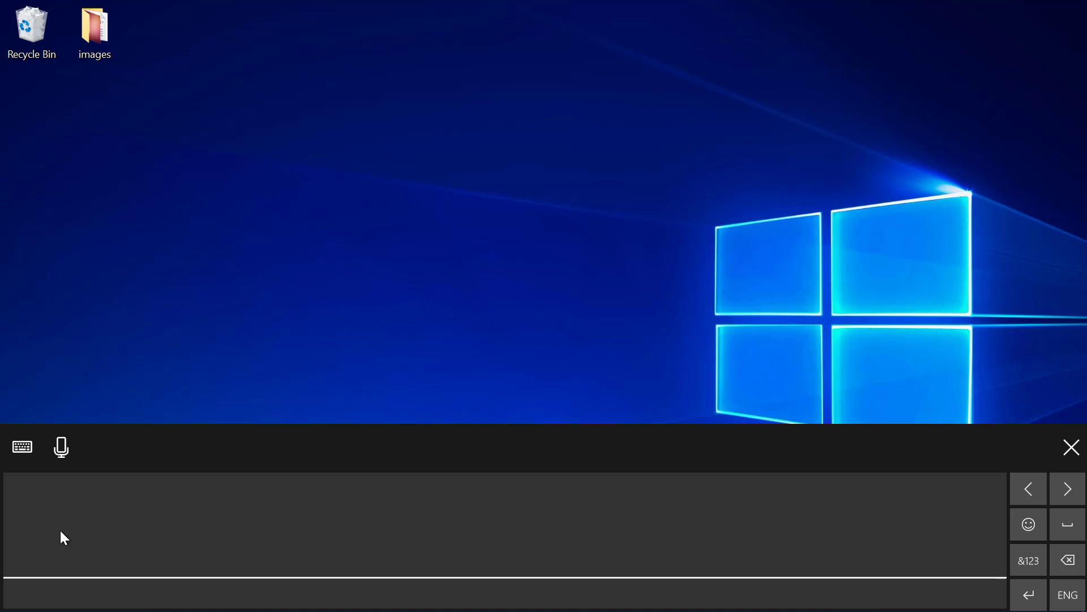
{"action": "left_click_drag", "start_coordinate": [41, 512], "coordinate": [162, 510]}
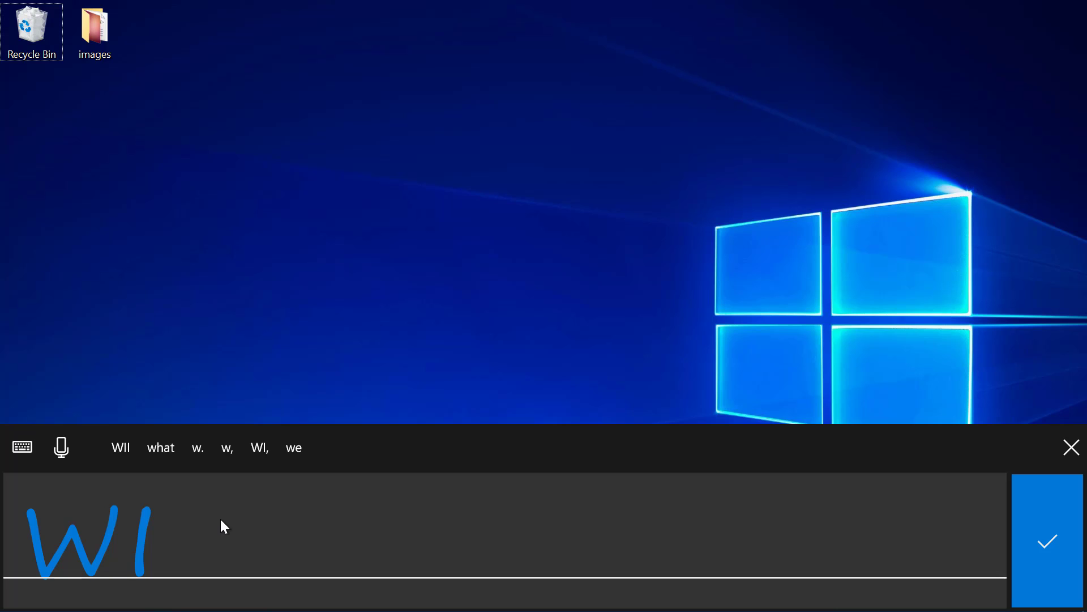
{"action": "mouse_move", "coordinate": [186, 525]}
{"action": "left_mouse_down"}
{"action": "mouse_move", "coordinate": [182, 546]}
{"action": "mouse_move", "coordinate": [277, 538]}
{"action": "mouse_move", "coordinate": [295, 498]}
{"action": "mouse_move", "coordinate": [259, 560]}
{"action": "left_mouse_up"}
{"action": "mouse_move", "coordinate": [369, 516]}
{"action": "left_mouse_down"}
{"action": "mouse_move", "coordinate": [388, 572]}
{"action": "mouse_move", "coordinate": [370, 515]}
{"action": "left_mouse_up"}
{"action": "mouse_move", "coordinate": [482, 504]}
{"action": "left_mouse_down"}
{"action": "mouse_move", "coordinate": [362, 494]}
{"action": "mouse_move", "coordinate": [366, 571]}
{"action": "left_mouse_up"}
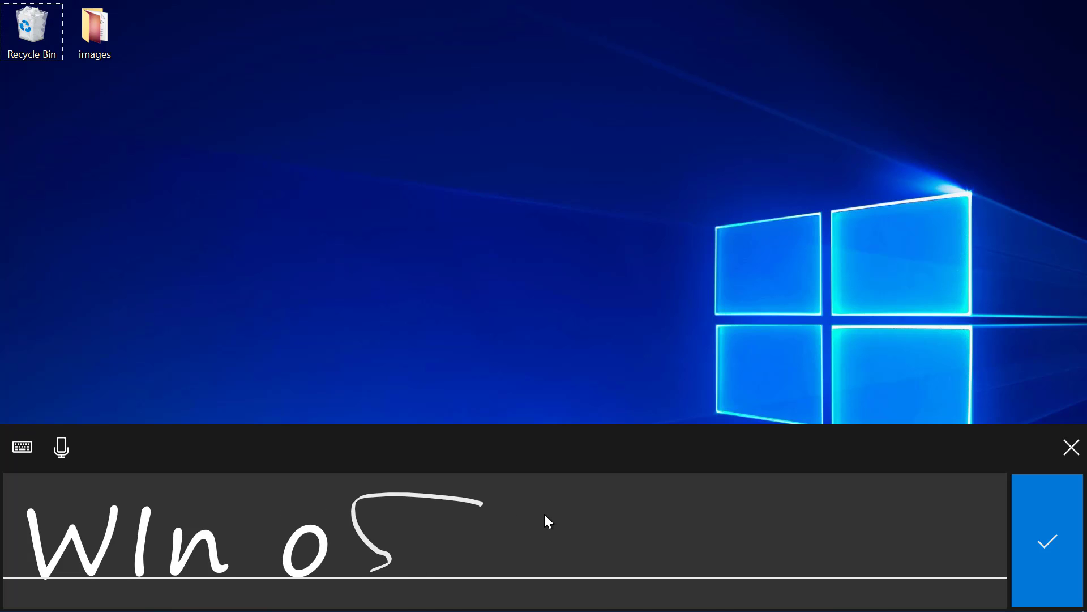
{"action": "mouse_move", "coordinate": [506, 501]}
{"action": "left_mouse_down"}
{"action": "mouse_move", "coordinate": [567, 546]}
{"action": "mouse_move", "coordinate": [575, 505]}
{"action": "mouse_move", "coordinate": [613, 566]}
{"action": "left_mouse_up"}
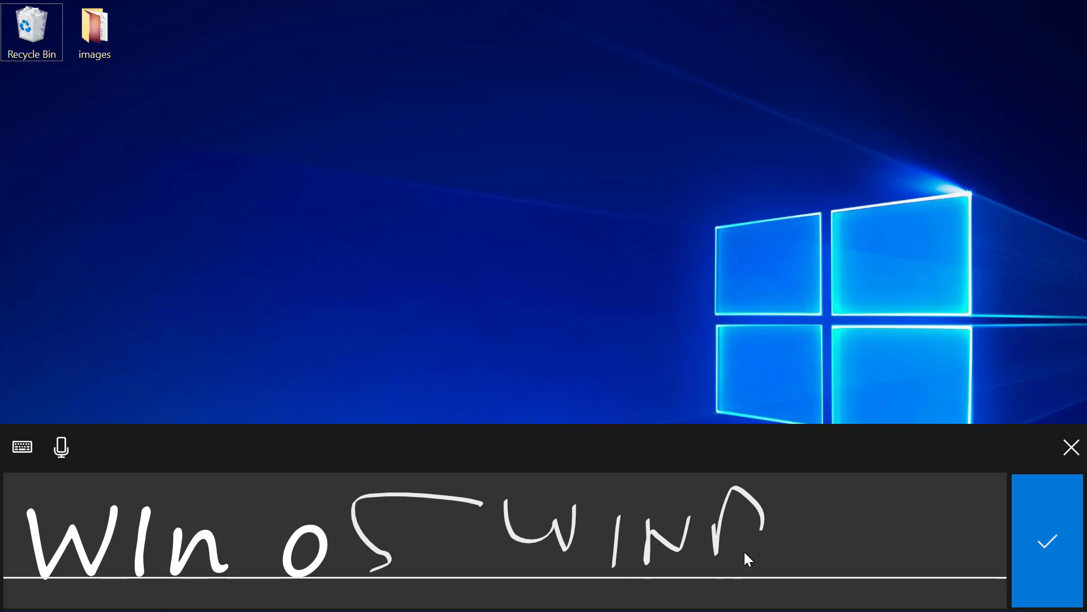
{"action": "left_click_drag", "start_coordinate": [825, 540], "coordinate": [804, 514]}
{"action": "mouse_move", "coordinate": [905, 505]}
{"action": "left_mouse_down"}
{"action": "mouse_move", "coordinate": [845, 560]}
{"action": "mouse_move", "coordinate": [814, 560]}
{"action": "left_mouse_up"}
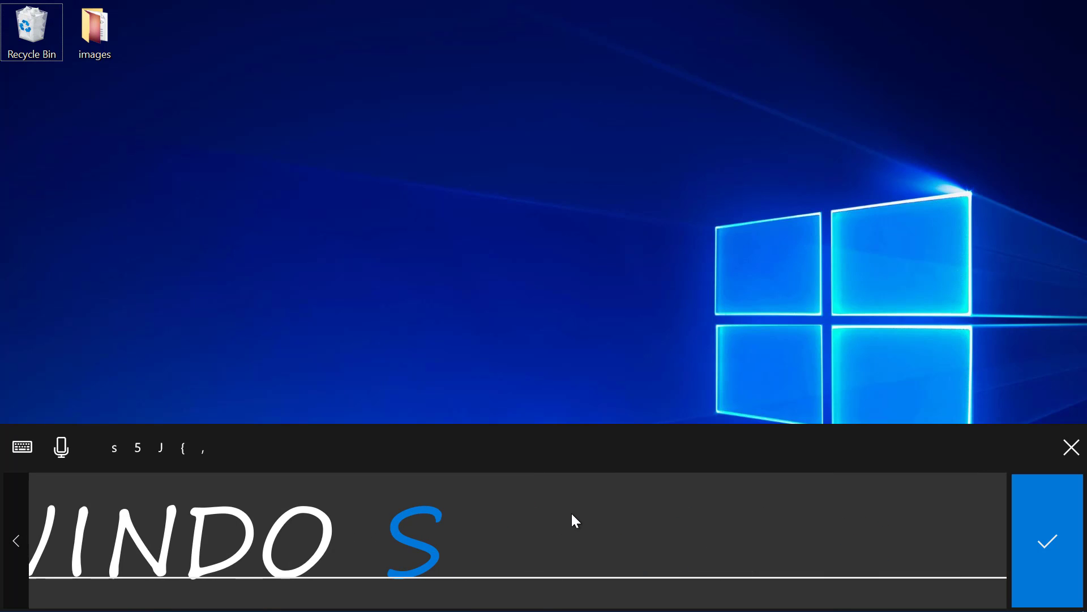
{"action": "left_click", "coordinate": [1042, 543]}
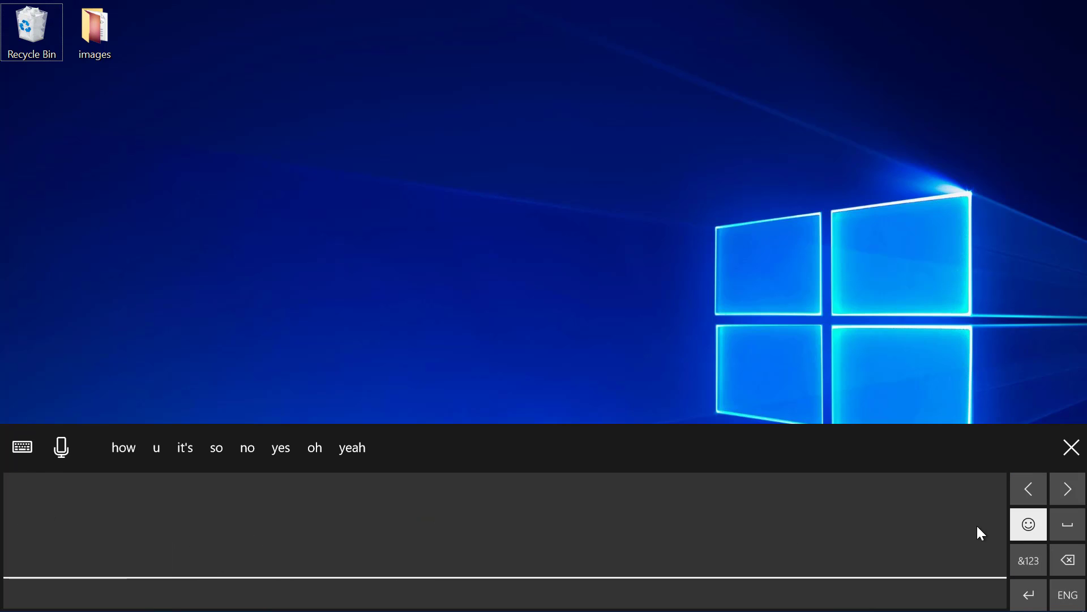
Step: Show the emoji keys beside the writing area of the handwriting panel
{"action": "left_click", "coordinate": [1029, 525]}
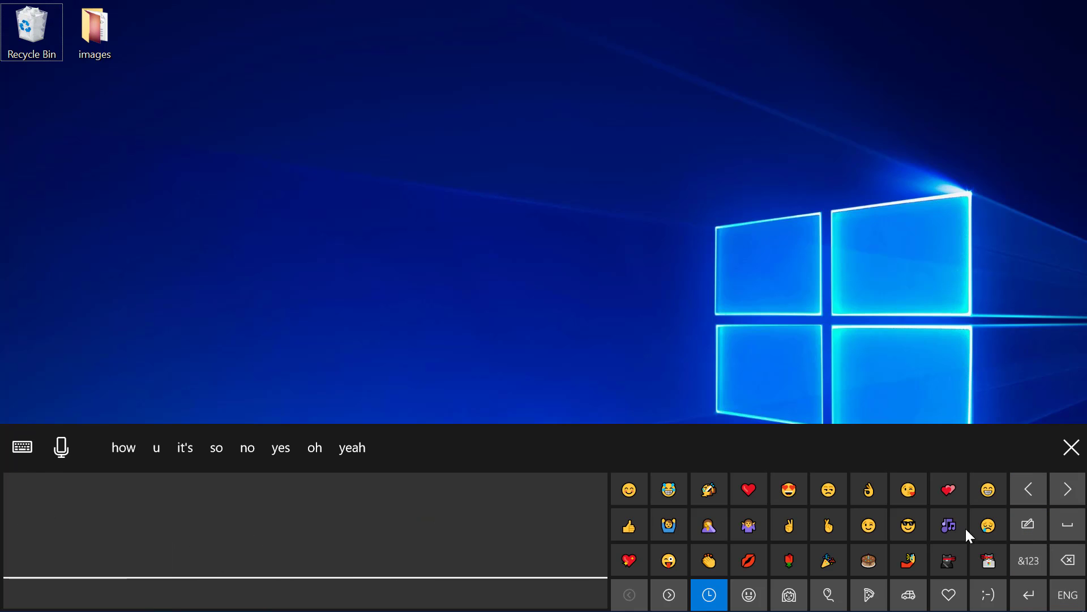
{"action": "left_click_drag", "start_coordinate": [539, 522], "coordinate": [539, 524]}
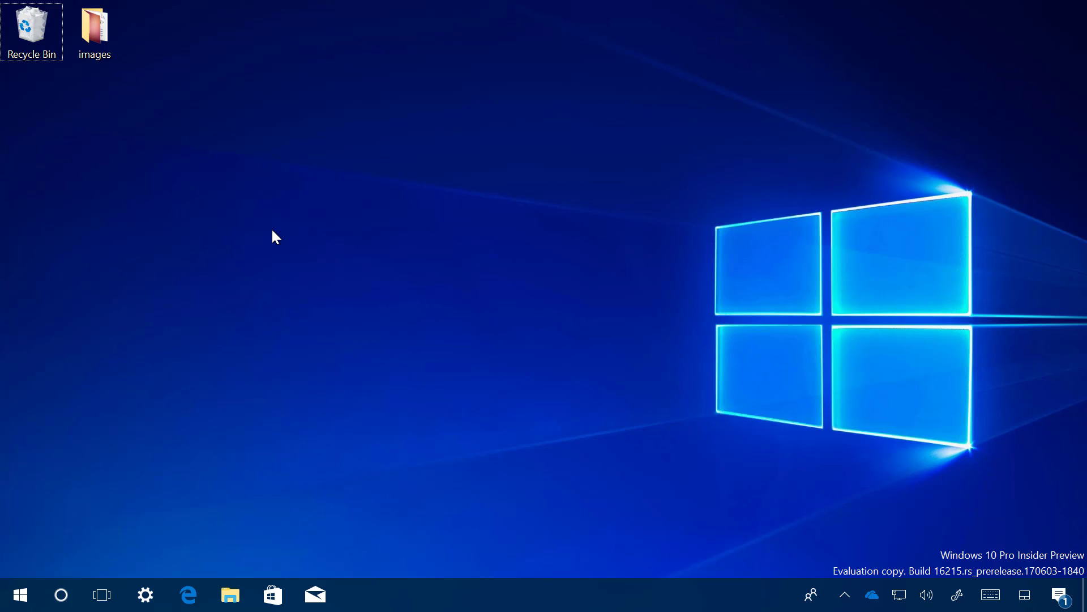
Step: Open the touch keyboard and move the floating keyboard up clear of the taskbar
{"action": "left_click", "coordinate": [991, 594]}
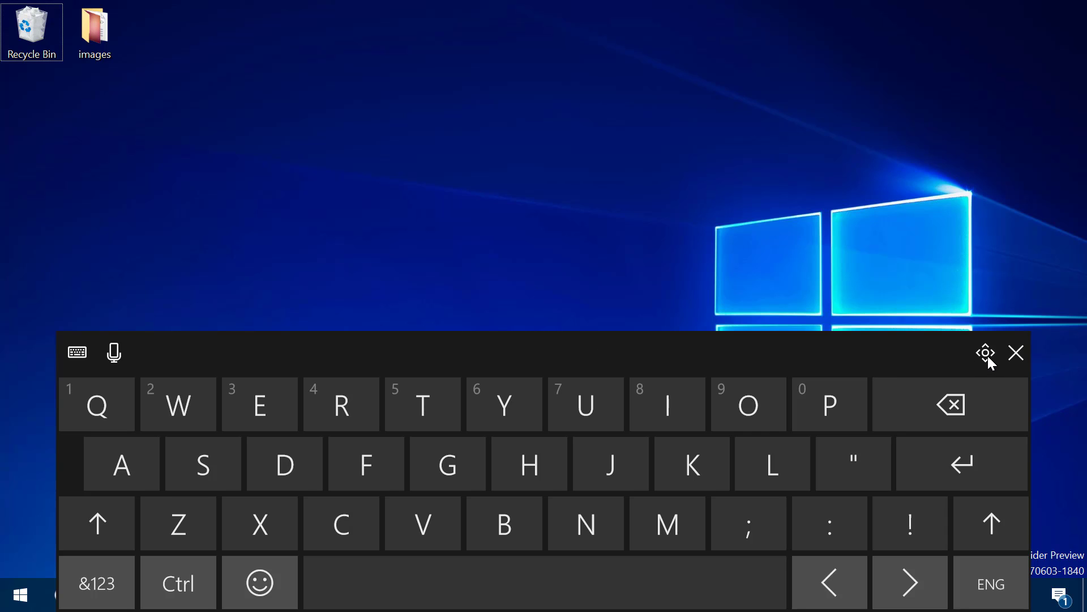
{"action": "left_click_drag", "start_coordinate": [986, 357], "coordinate": [983, 288]}
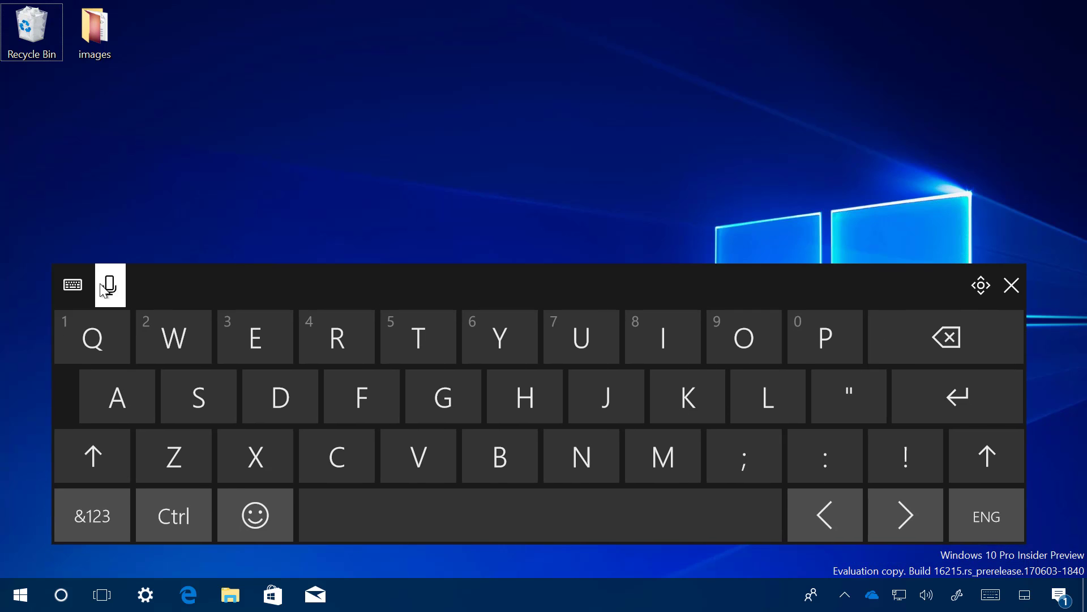
Step: Switch the touch keyboard to the small one-handed layout and move it up clear of the taskbar
{"action": "left_click", "coordinate": [74, 283]}
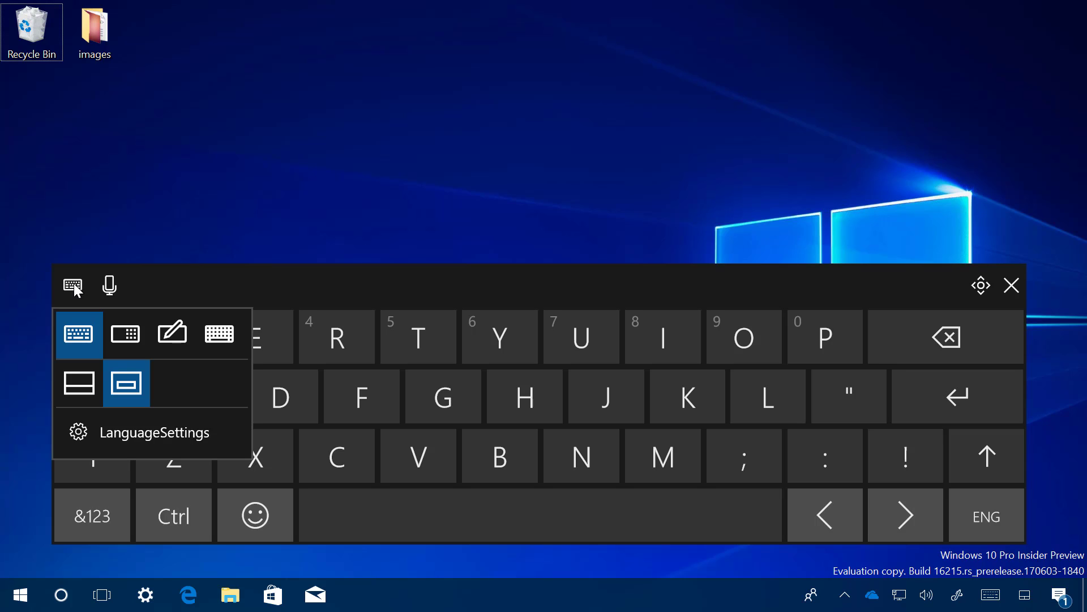
{"action": "left_click", "coordinate": [132, 334]}
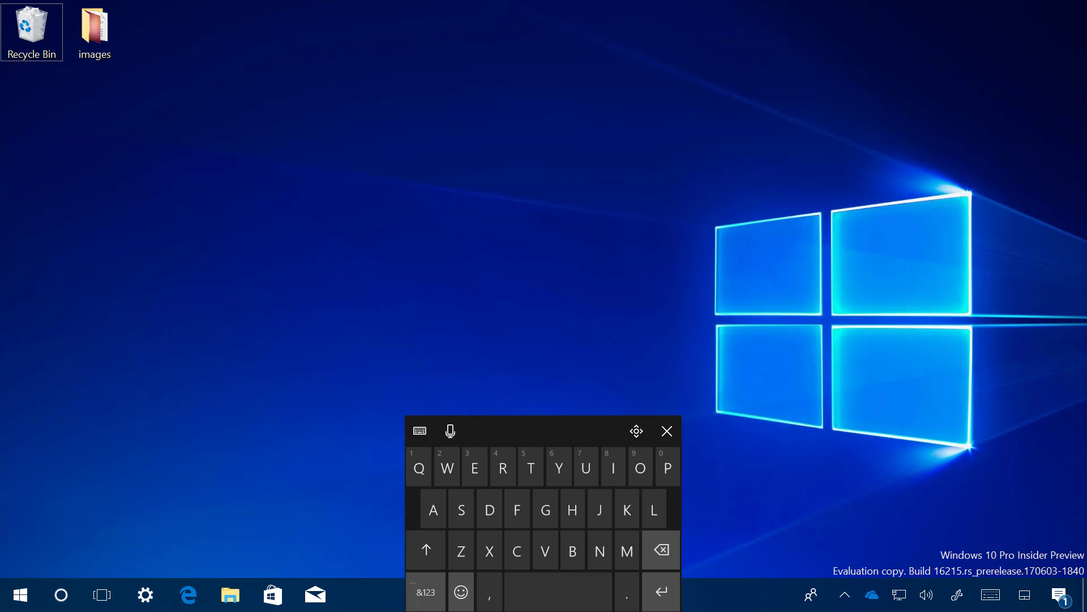
{"action": "left_click_drag", "start_coordinate": [634, 433], "coordinate": [620, 347]}
Step: Try shape writing on the one-handed keyboard by swiping across its letter keys
{"action": "left_click", "coordinate": [463, 379]}
{"action": "left_click", "coordinate": [505, 431]}
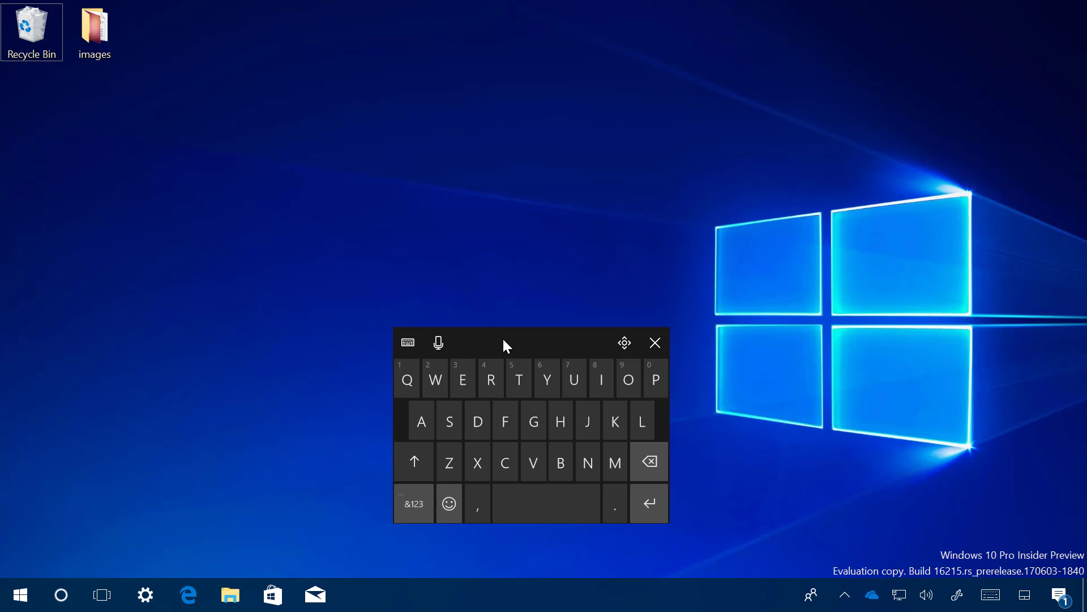
{"action": "mouse_move", "coordinate": [463, 380]}
{"action": "left_mouse_down"}
{"action": "mouse_move", "coordinate": [609, 409]}
{"action": "mouse_move", "coordinate": [512, 470]}
{"action": "mouse_move", "coordinate": [462, 424]}
{"action": "left_mouse_up"}
{"action": "mouse_move", "coordinate": [553, 372]}
{"action": "left_mouse_down"}
{"action": "mouse_move", "coordinate": [504, 436]}
{"action": "mouse_move", "coordinate": [496, 412]}
{"action": "mouse_move", "coordinate": [536, 383]}
{"action": "mouse_move", "coordinate": [493, 419]}
{"action": "mouse_move", "coordinate": [568, 383]}
{"action": "left_mouse_up"}
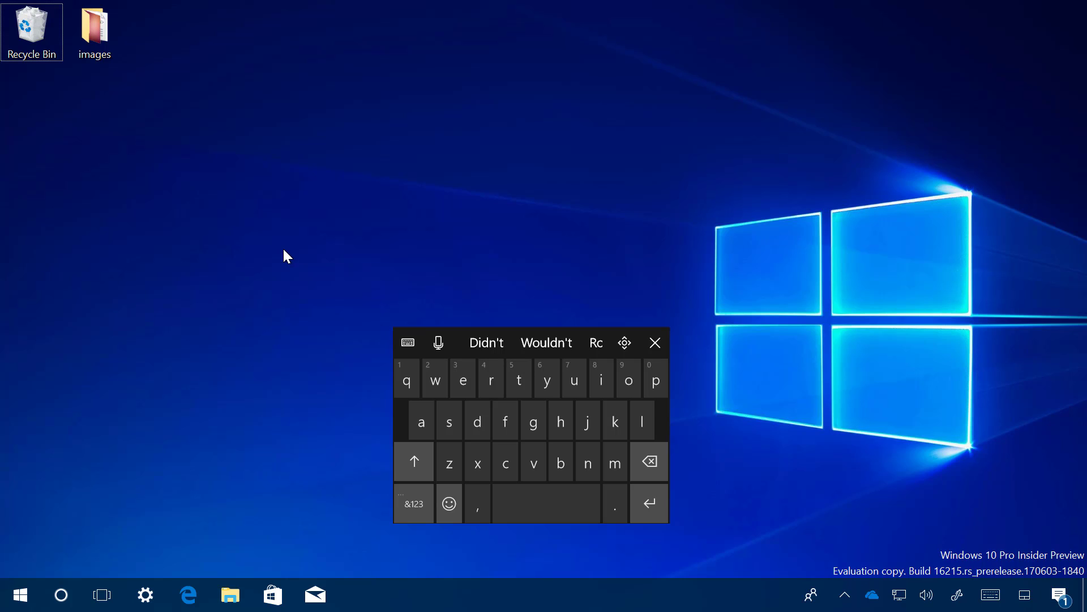
Step: Switch to Microsoft Edge, close the touch keyboard, and insert the winking face emoji in the address bar with the emoji panel
{"action": "left_click", "coordinate": [197, 590]}
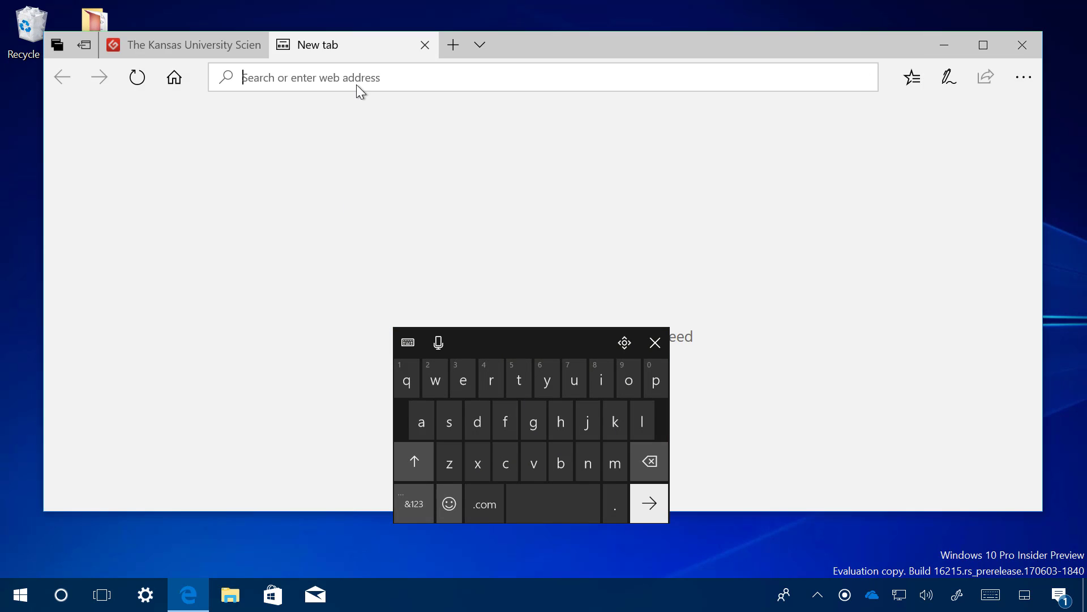
{"action": "left_click", "coordinate": [656, 342]}
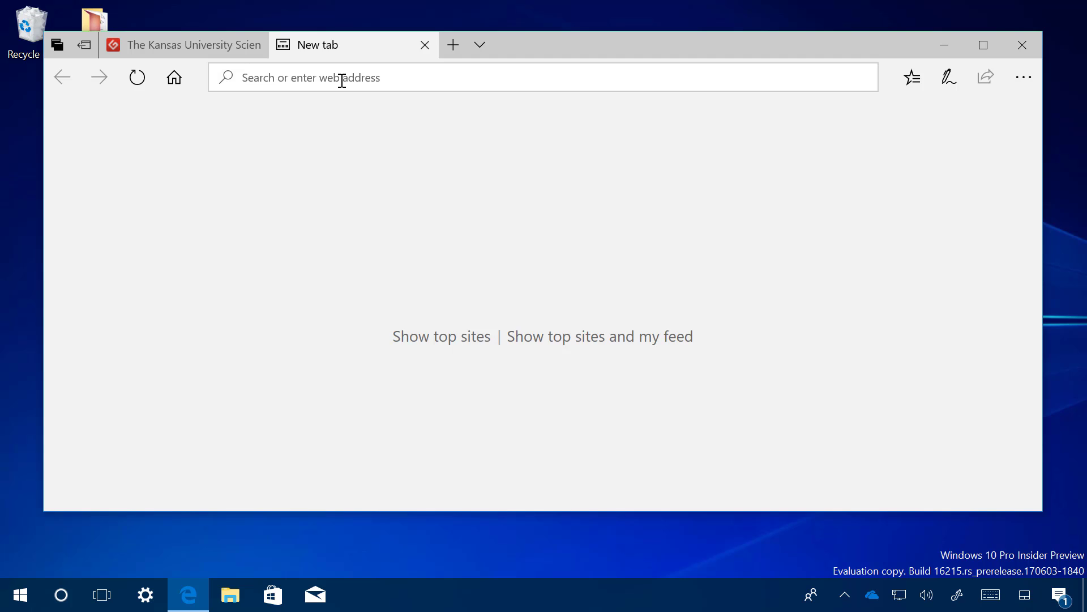
{"action": "key", "text": "super+period"}
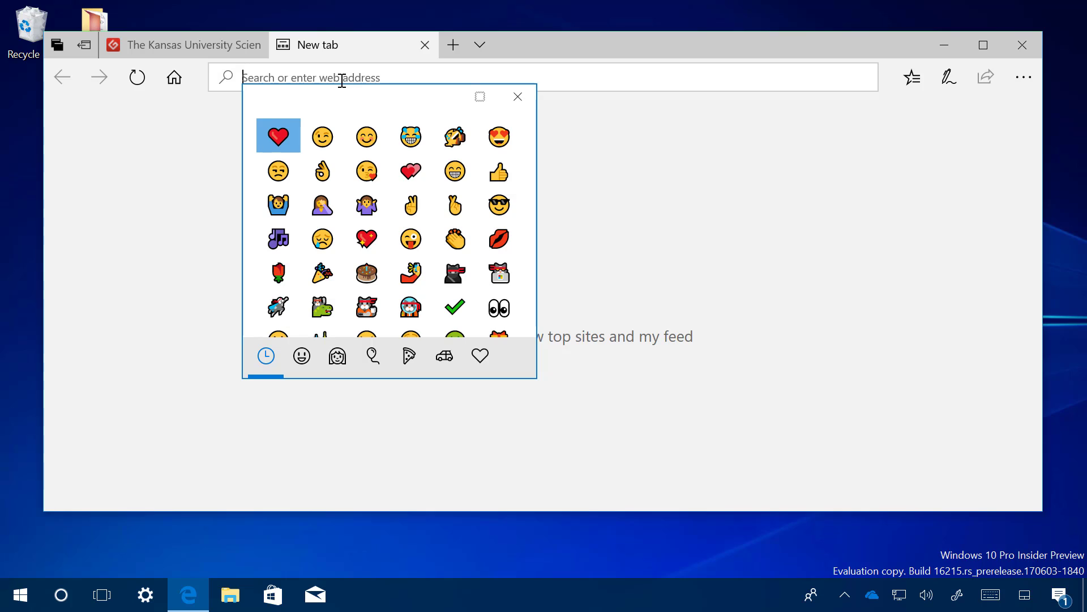
{"action": "left_click", "coordinate": [323, 137]}
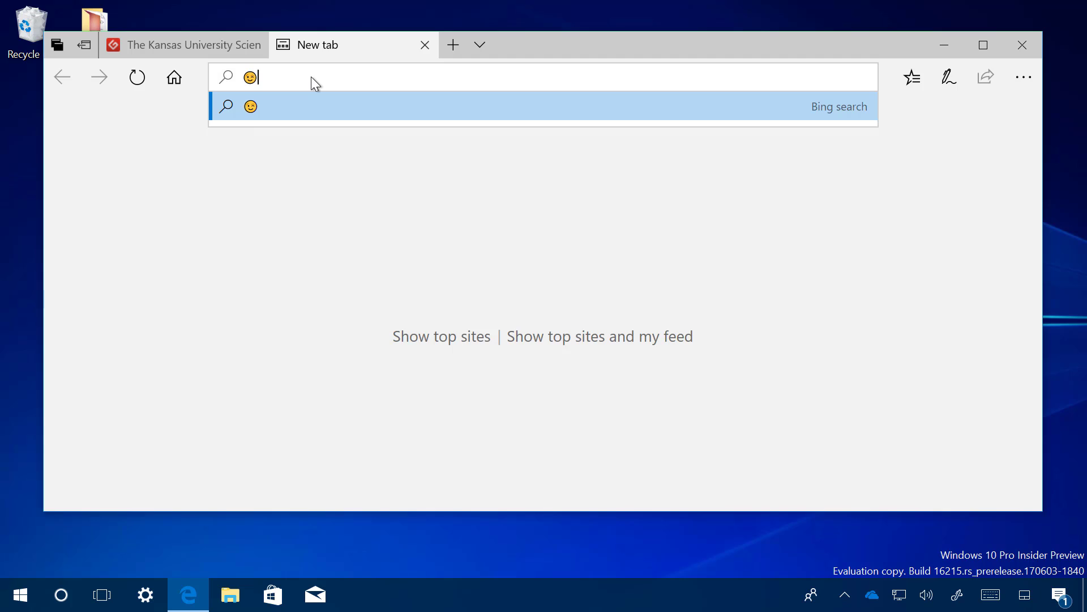
Step: Reopen the emoji panel, show the people category, and use its skin tone control
{"action": "key", "text": "super+period"}
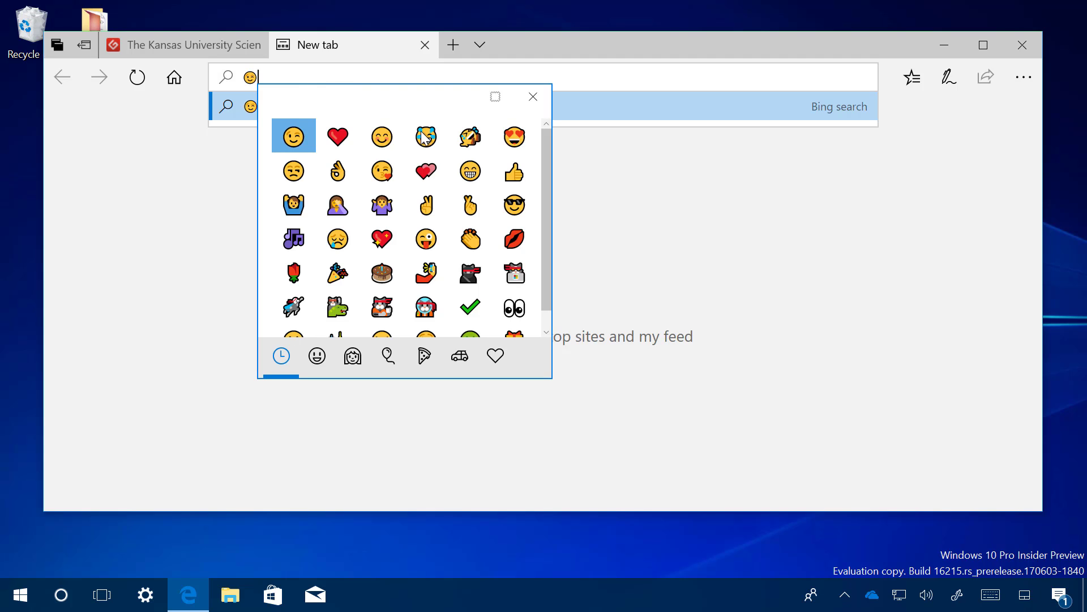
{"action": "left_click", "coordinate": [356, 357]}
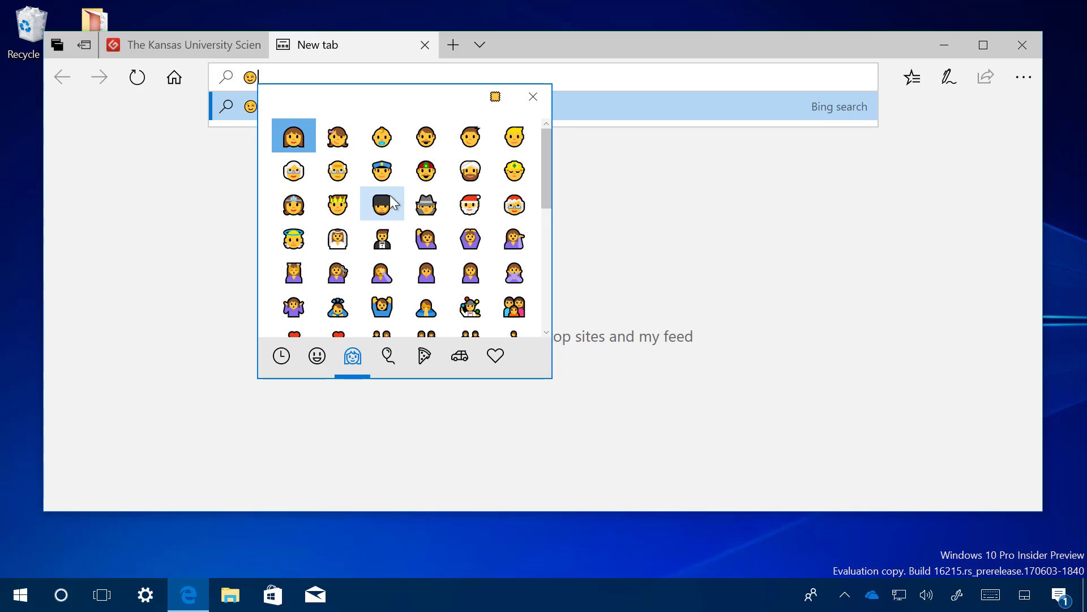
{"action": "left_click", "coordinate": [497, 97]}
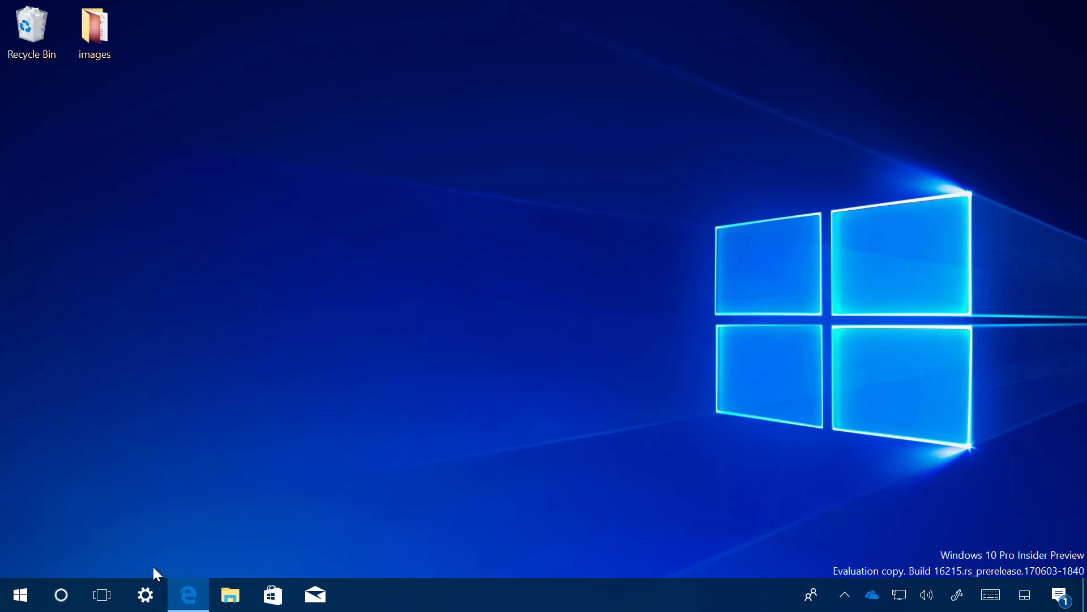
Step: Open Windows Settings and go to the Remote Desktop page of the System category
{"action": "left_click", "coordinate": [146, 594]}
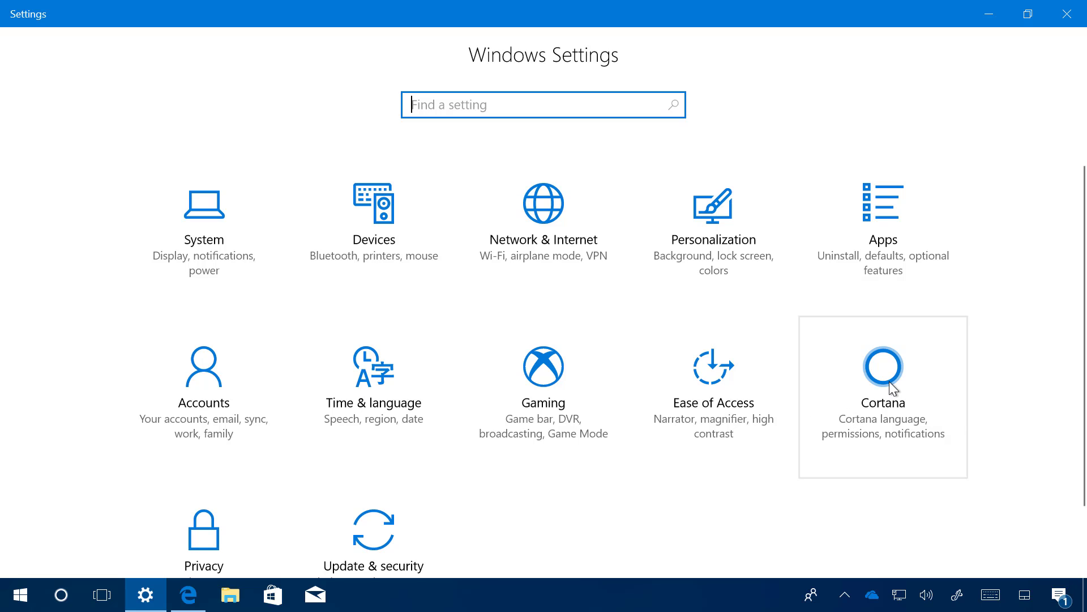
{"action": "scroll", "coordinate": [472, 493], "scroll_direction": "down", "scroll_amount": 2}
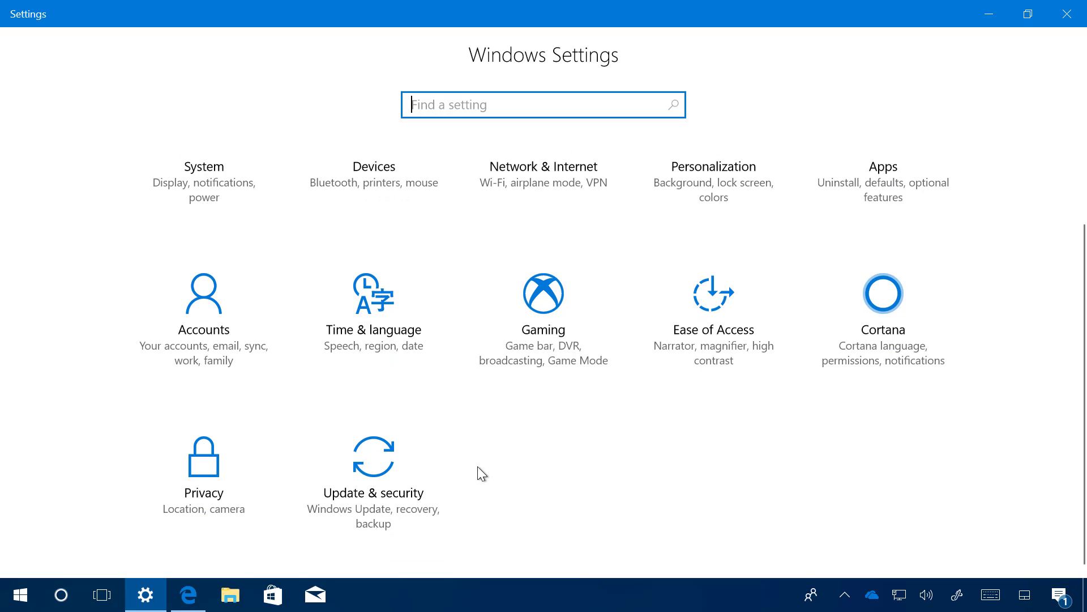
{"action": "scroll", "coordinate": [477, 466], "scroll_direction": "up", "scroll_amount": 2}
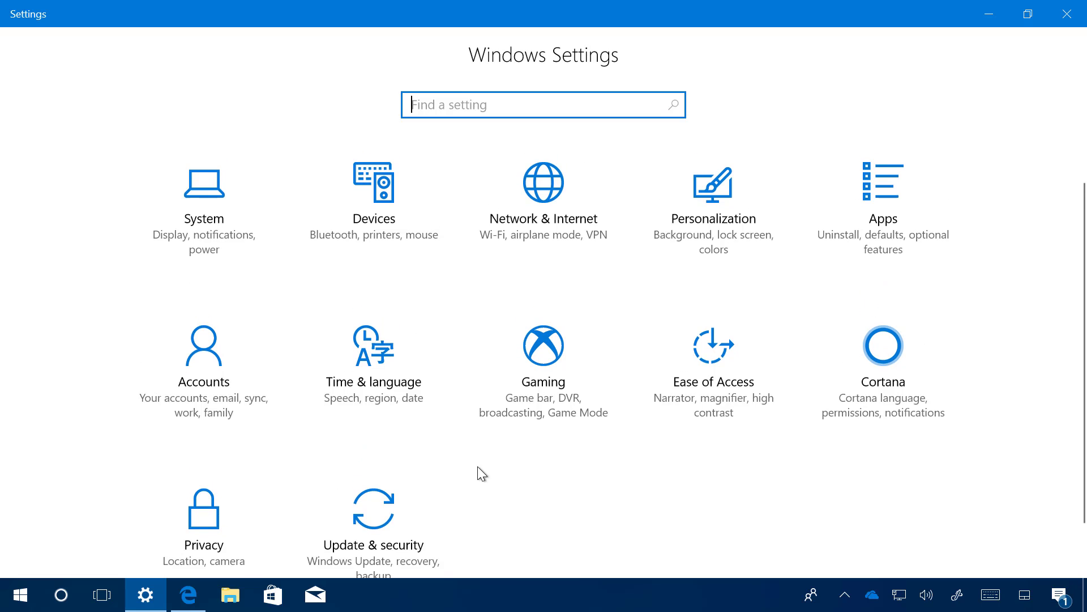
{"action": "left_click", "coordinate": [218, 251]}
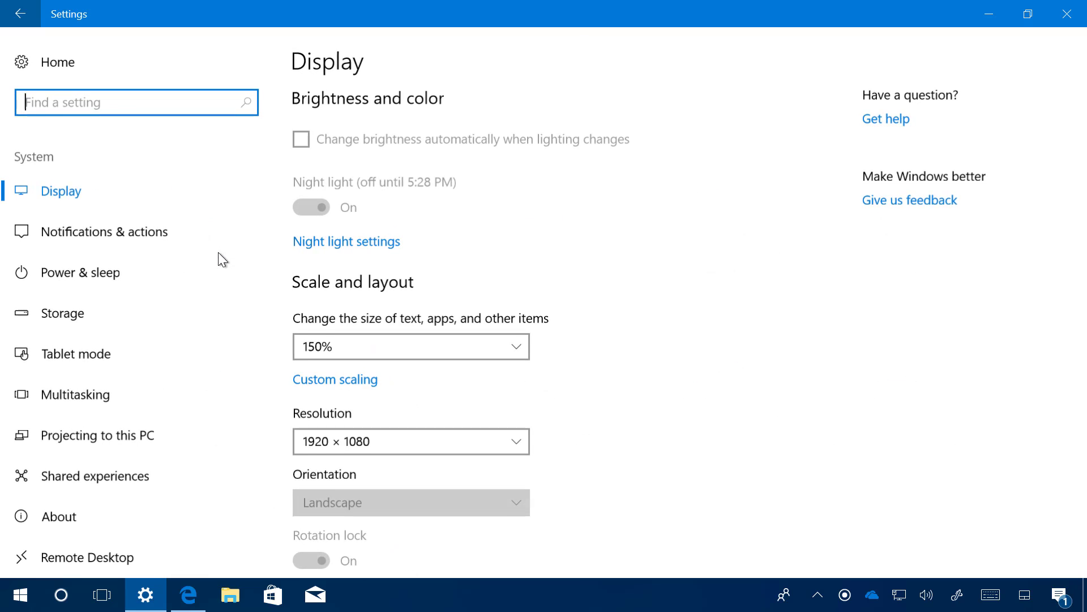
{"action": "scroll", "coordinate": [216, 256], "scroll_direction": "down", "scroll_amount": 1}
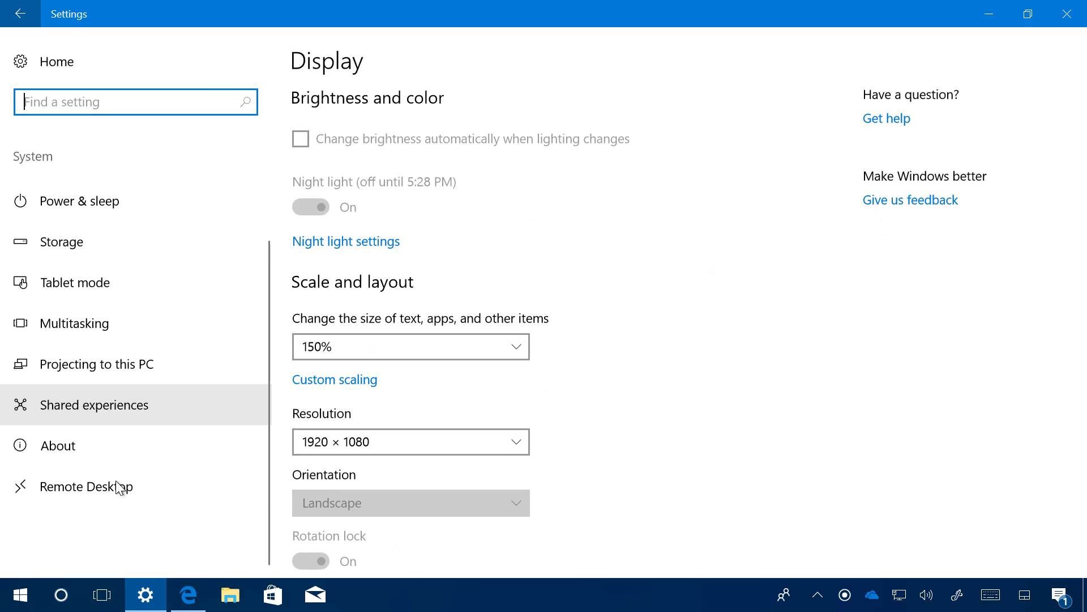
{"action": "left_click", "coordinate": [72, 490]}
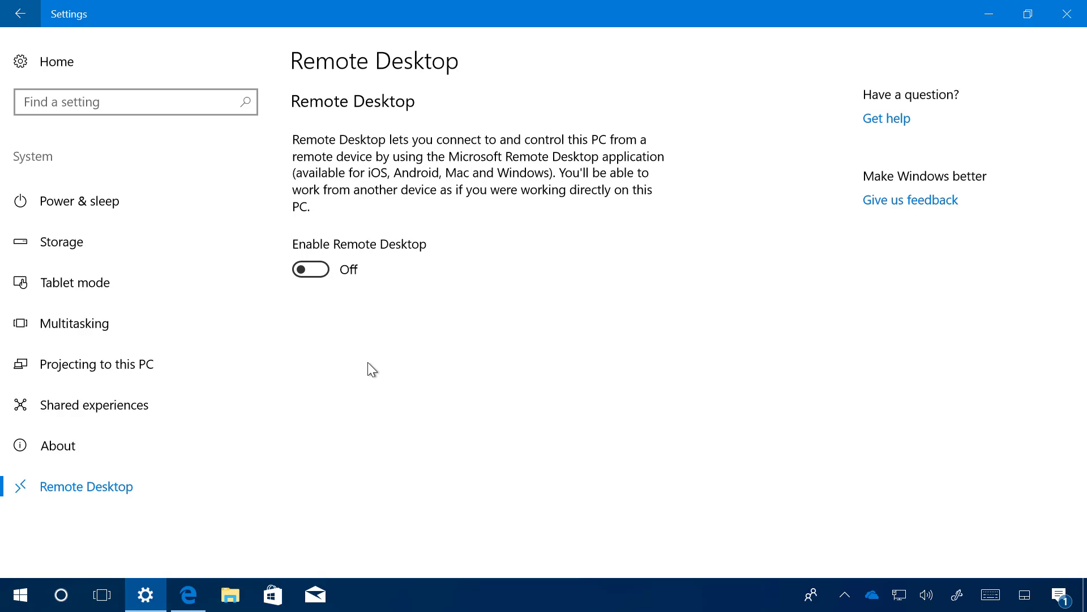
Step: Enable Remote Desktop on this PC and open its advanced settings
{"action": "left_click", "coordinate": [317, 275]}
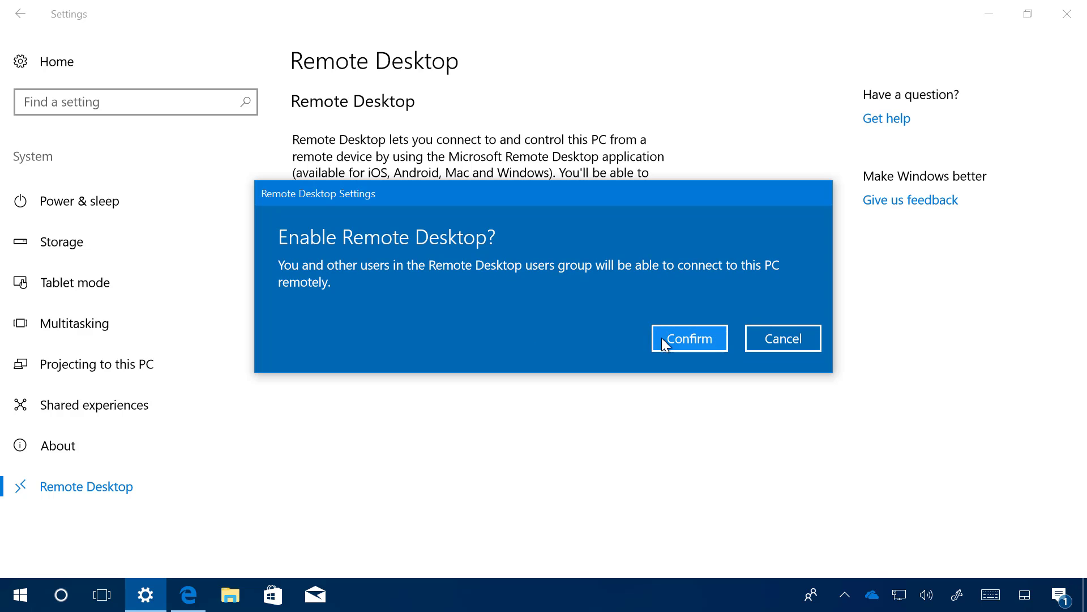
{"action": "left_click", "coordinate": [685, 343]}
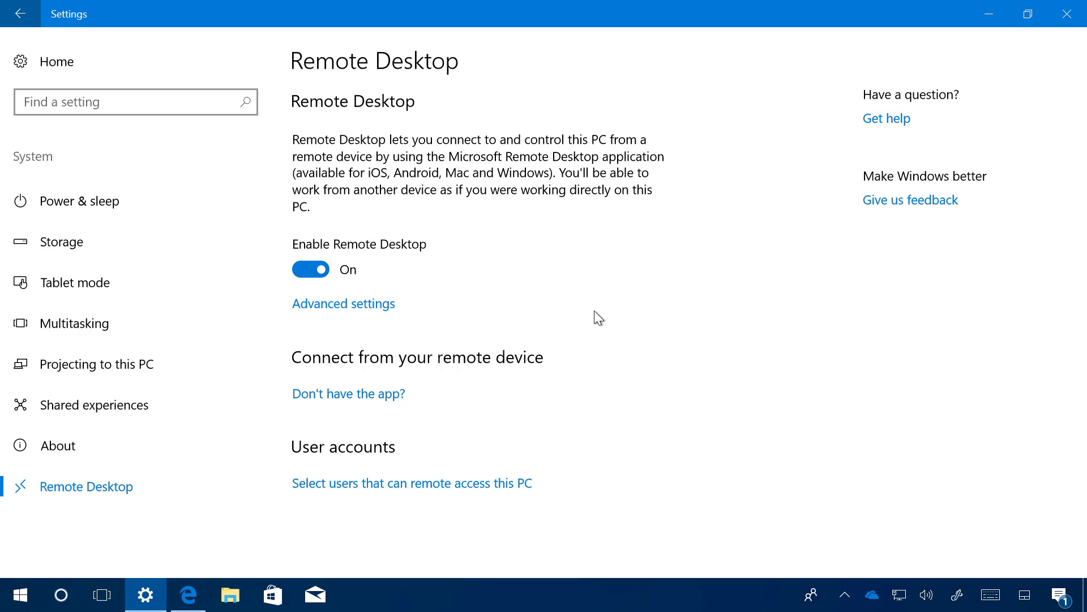
{"action": "left_click", "coordinate": [319, 305]}
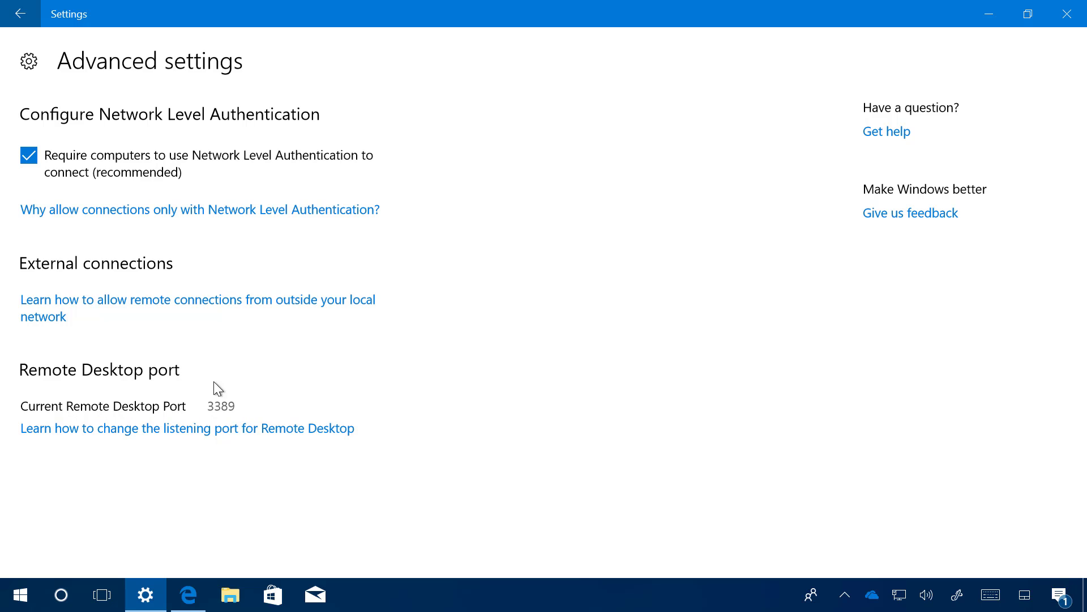
Step: Leave the Remote Desktop advanced settings and open the Display page of the System category
{"action": "left_click", "coordinate": [20, 13]}
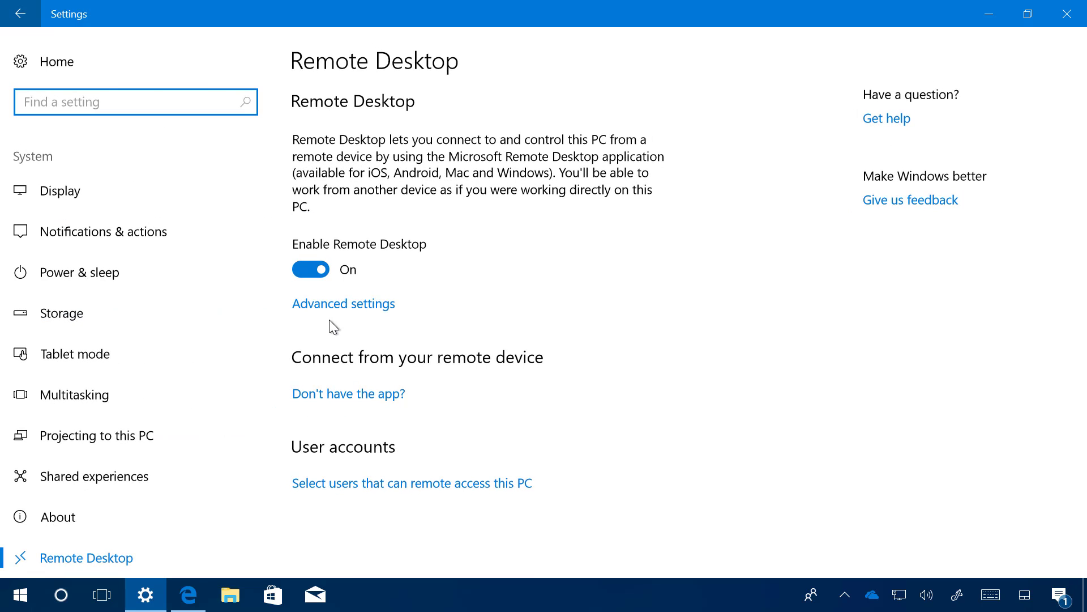
{"action": "left_click", "coordinate": [471, 274]}
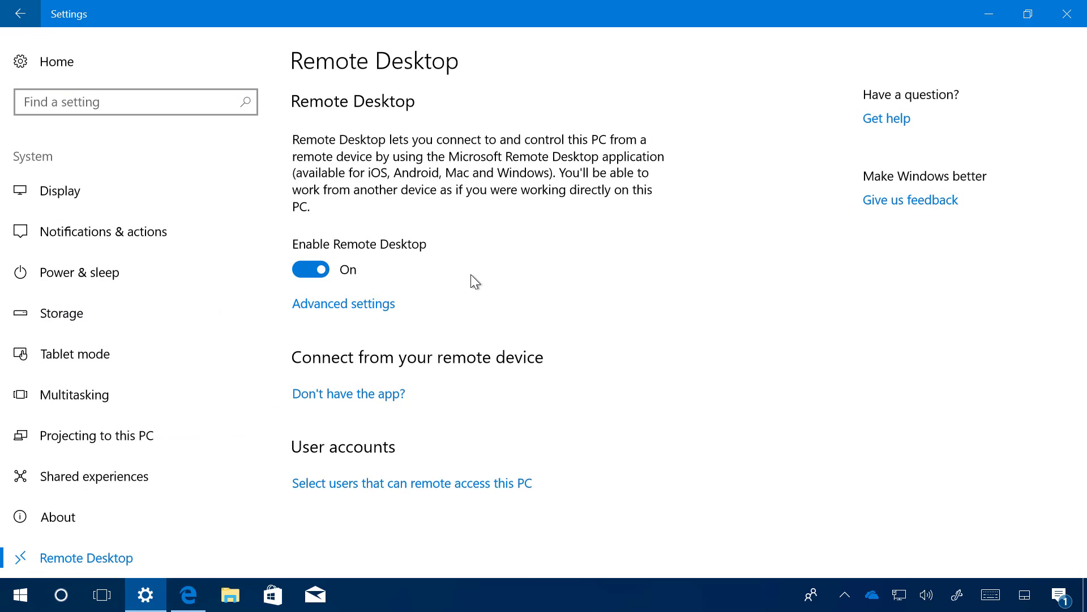
{"action": "left_click", "coordinate": [148, 190]}
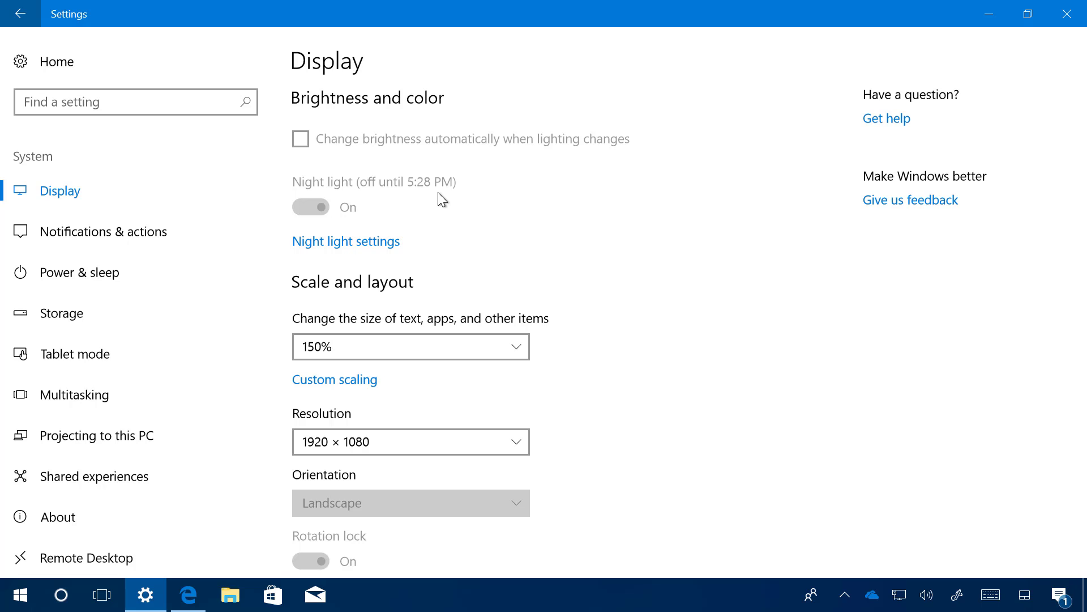
Step: Go to the Devices category and view the Pen & Windows Ink page
{"action": "left_click", "coordinate": [111, 62]}
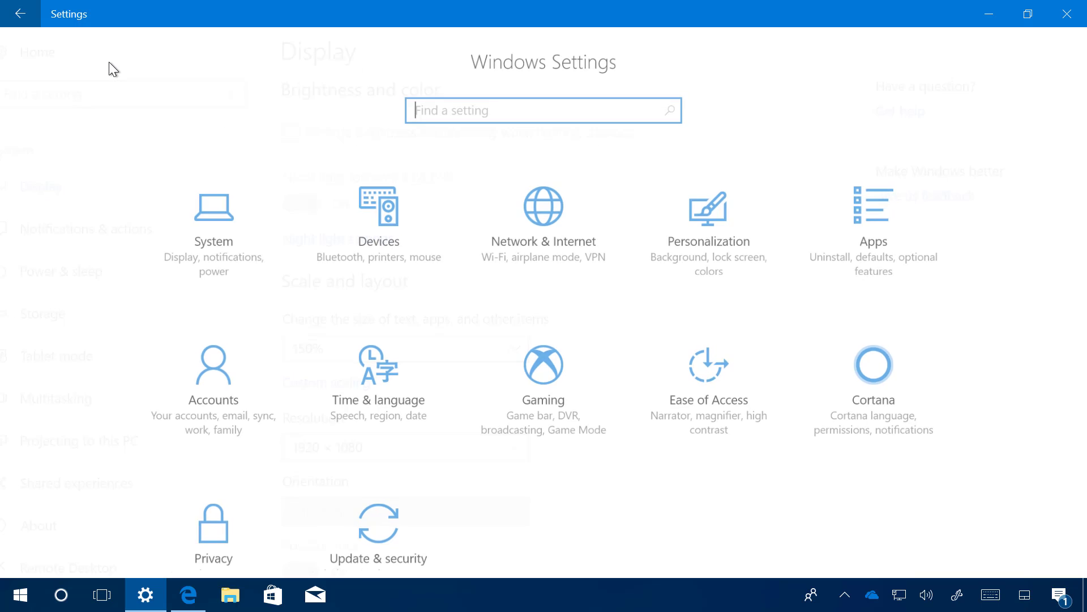
{"action": "left_click", "coordinate": [370, 216]}
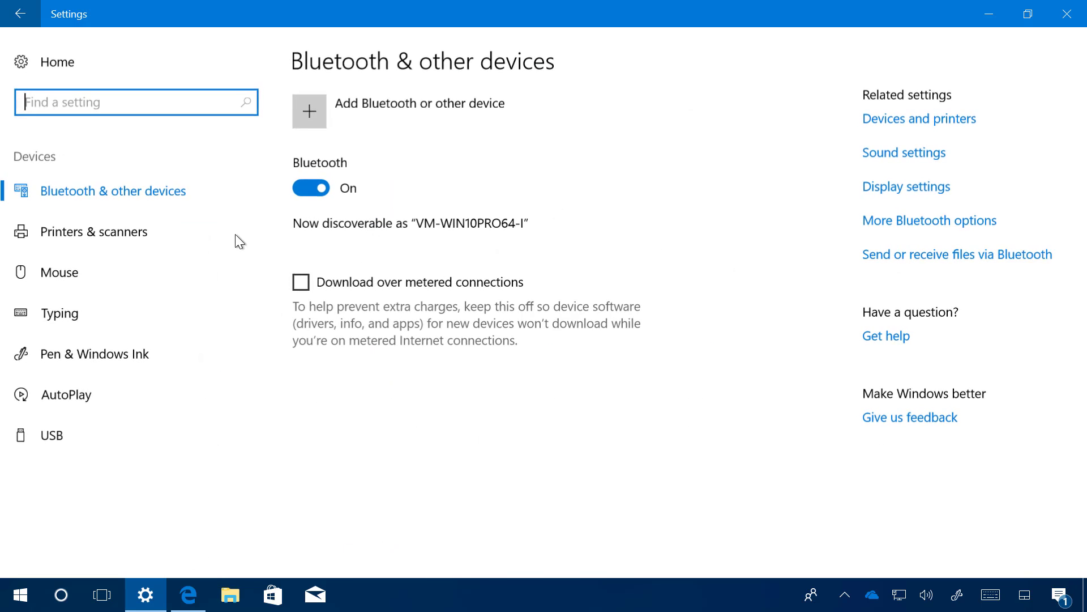
{"action": "left_click", "coordinate": [124, 361]}
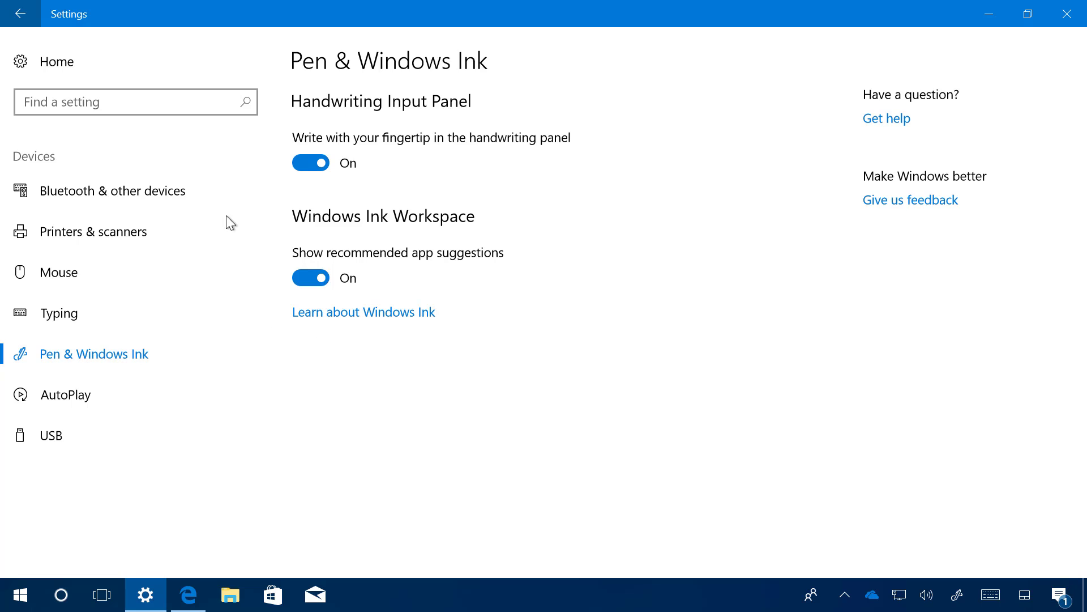
Step: Go to the Ethernet page of Network & Internet and open the connected network's profile and metered connection settings
{"action": "left_click", "coordinate": [128, 65]}
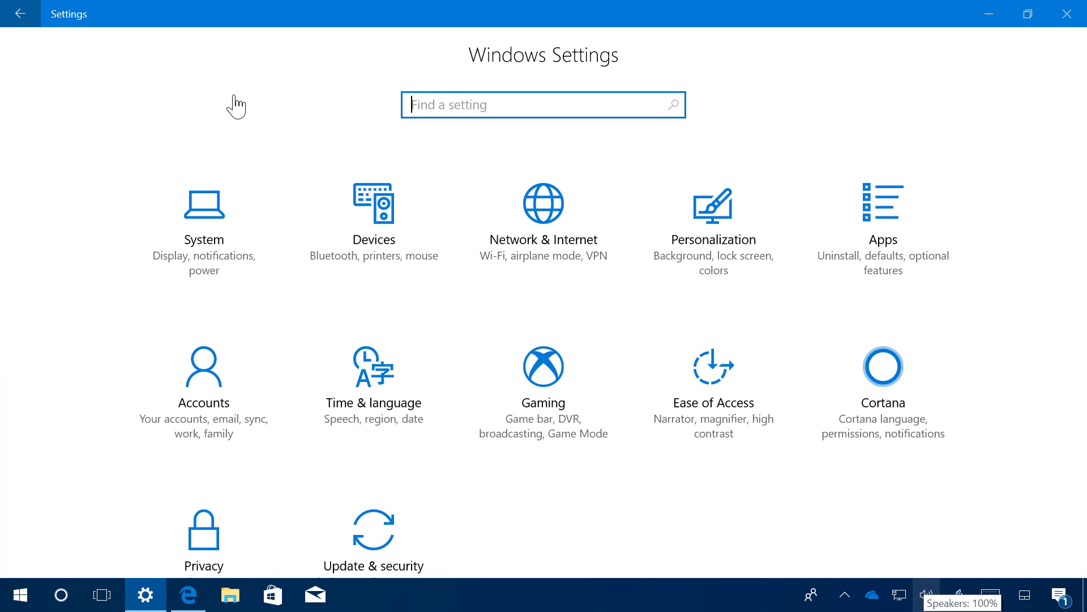
{"action": "left_click", "coordinate": [548, 210]}
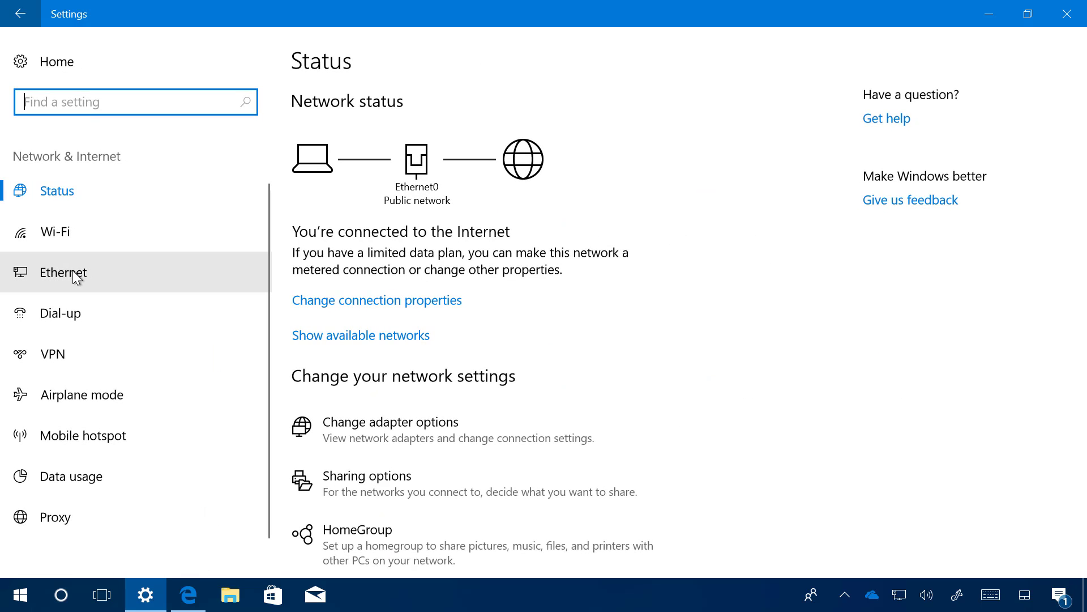
{"action": "left_click", "coordinate": [74, 272]}
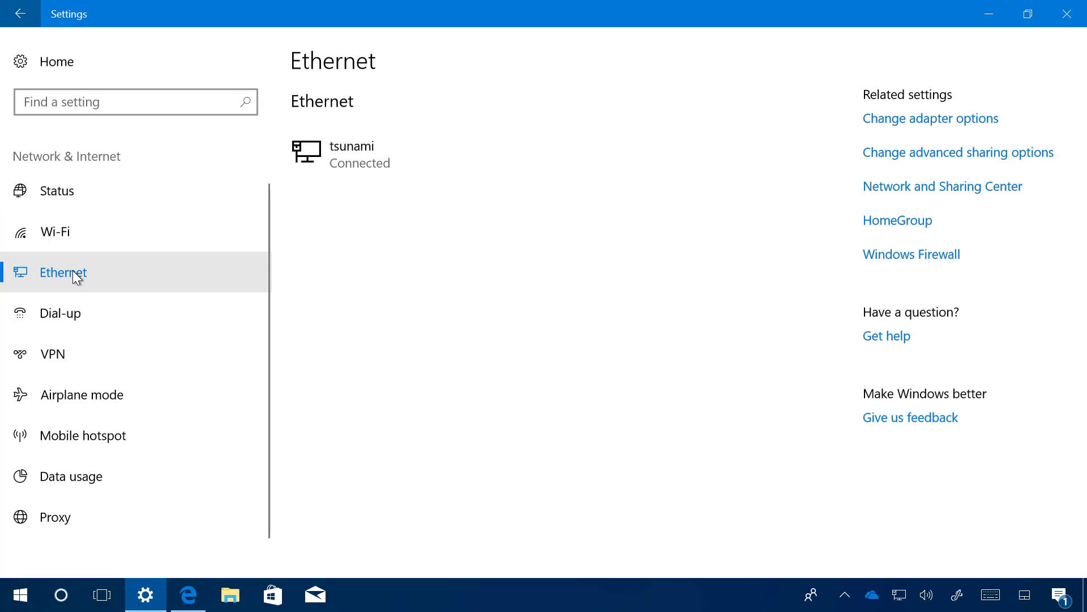
{"action": "left_click", "coordinate": [378, 165]}
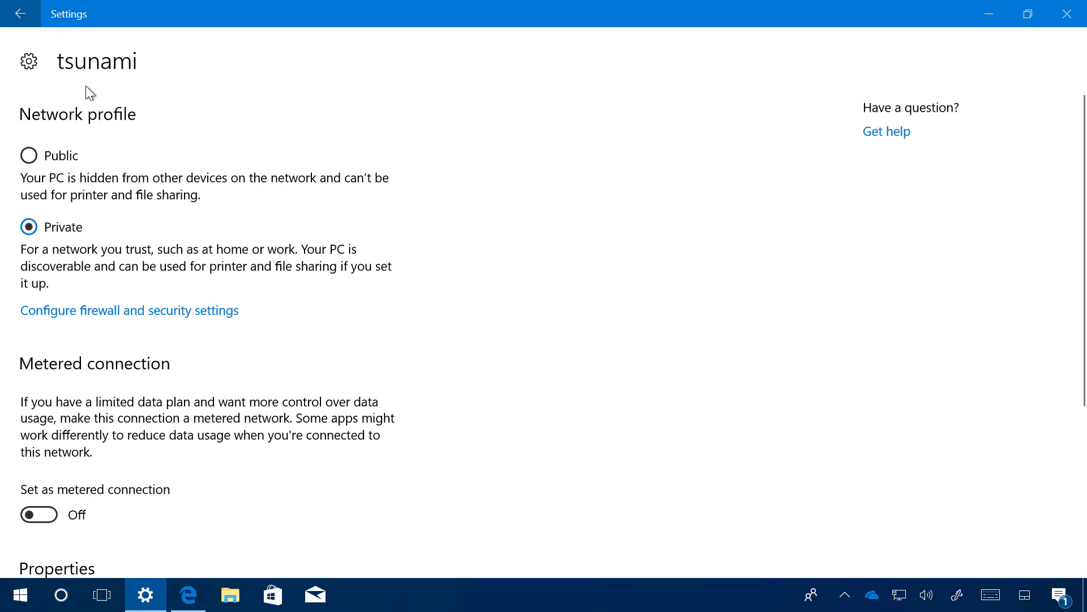
Step: Return to the Settings home, open the Video playback page of Personalization, and look through its options
{"action": "left_click", "coordinate": [20, 13]}
{"action": "left_click", "coordinate": [21, 14]}
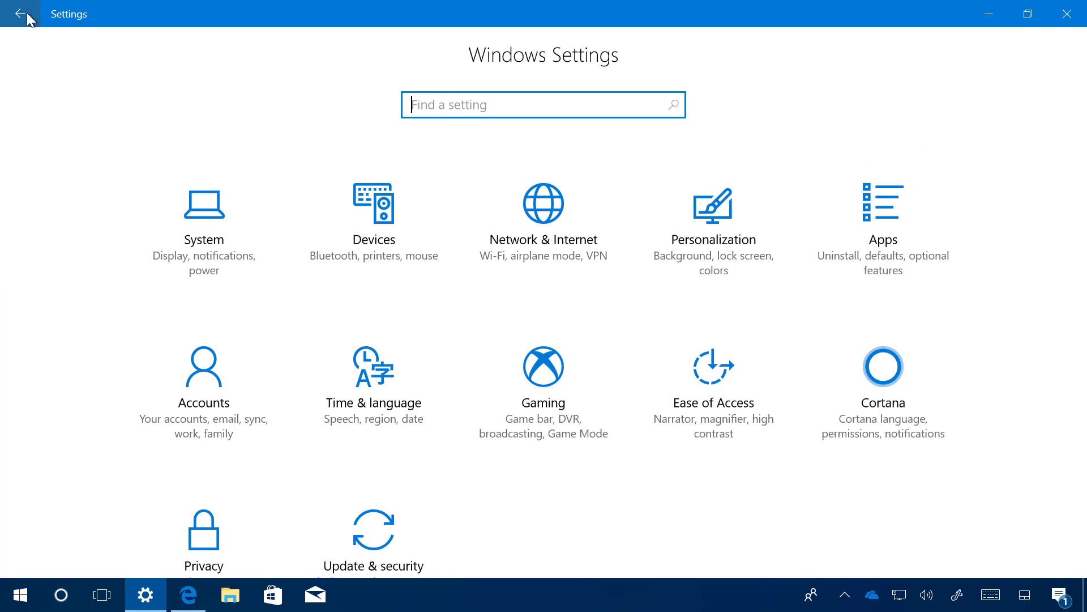
{"action": "left_click", "coordinate": [696, 202]}
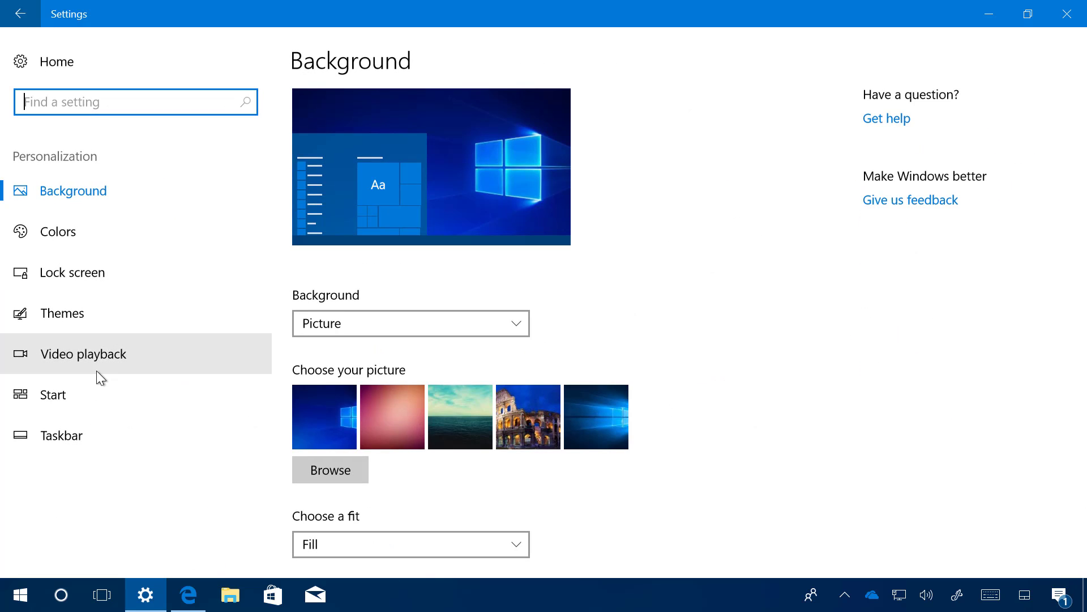
{"action": "left_click", "coordinate": [92, 358]}
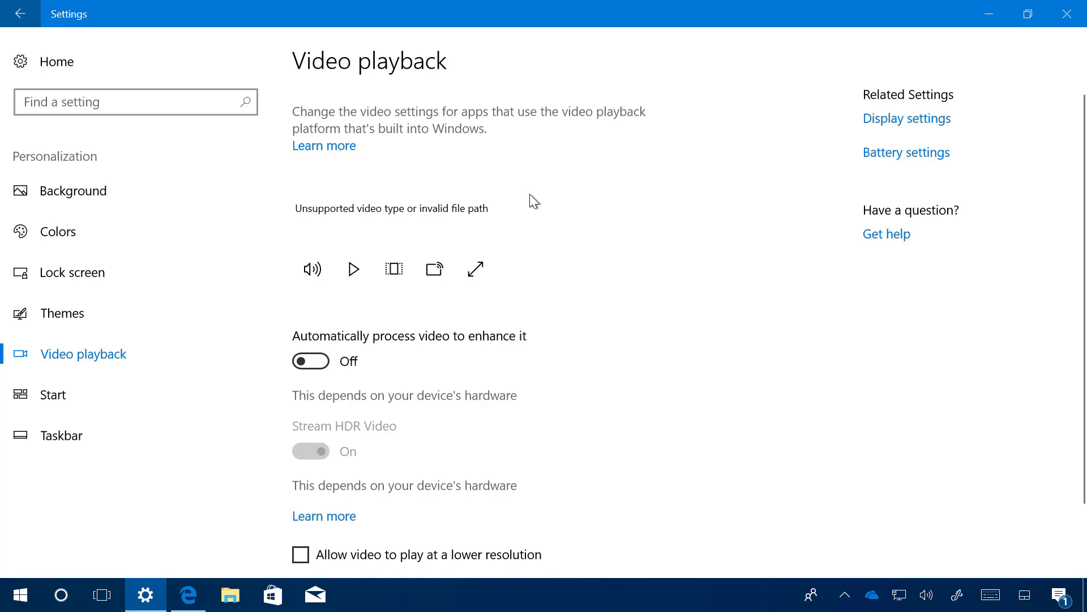
{"action": "scroll", "coordinate": [530, 194], "scroll_direction": "down", "scroll_amount": 2}
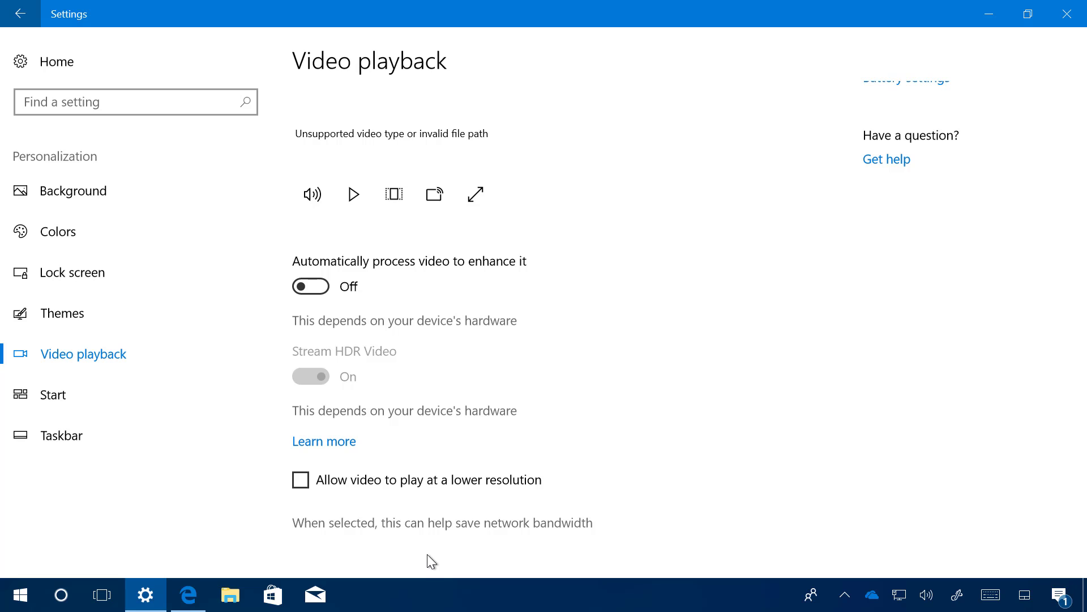
Step: Find Microsoft Edge in the Apps & features list and examine the repair and reset choices in its advanced options
{"action": "left_click", "coordinate": [75, 62]}
{"action": "left_click", "coordinate": [878, 216]}
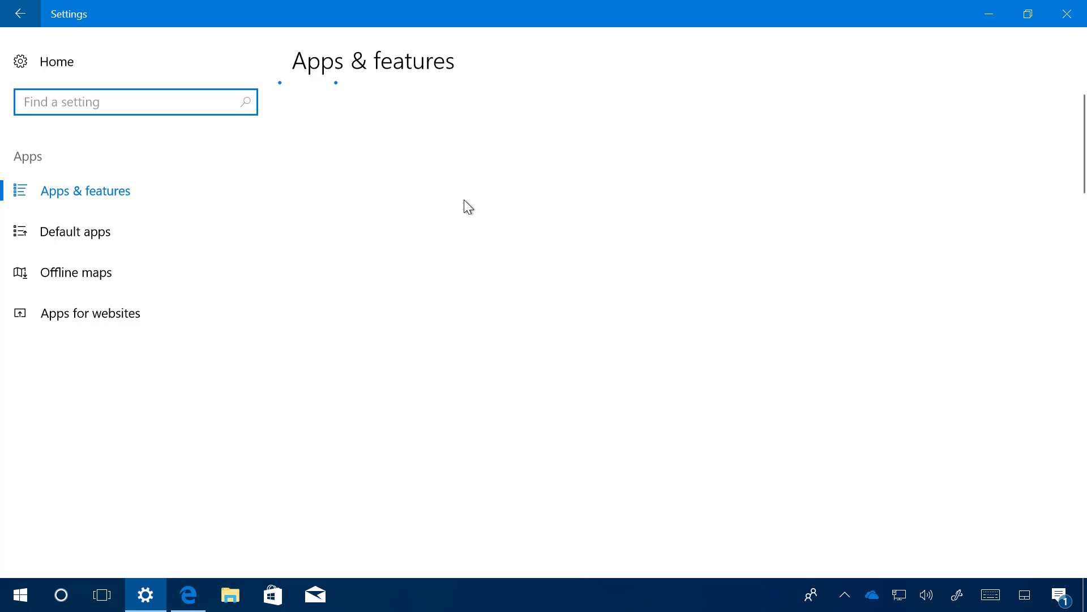
{"action": "scroll", "coordinate": [573, 253], "scroll_direction": "down", "scroll_amount": 10}
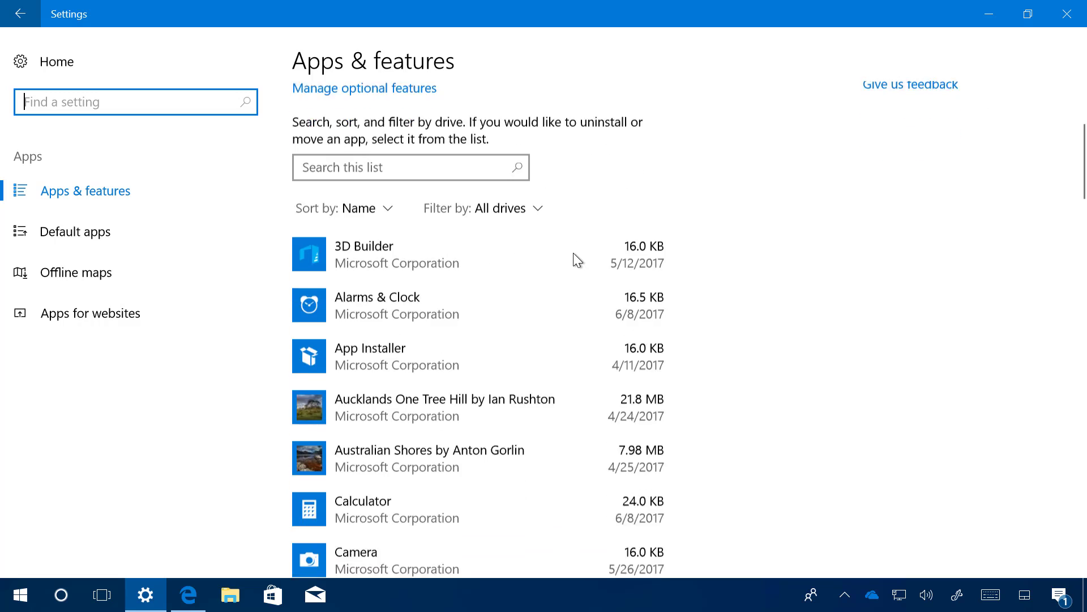
{"action": "scroll", "coordinate": [573, 252], "scroll_direction": "down", "scroll_amount": 5}
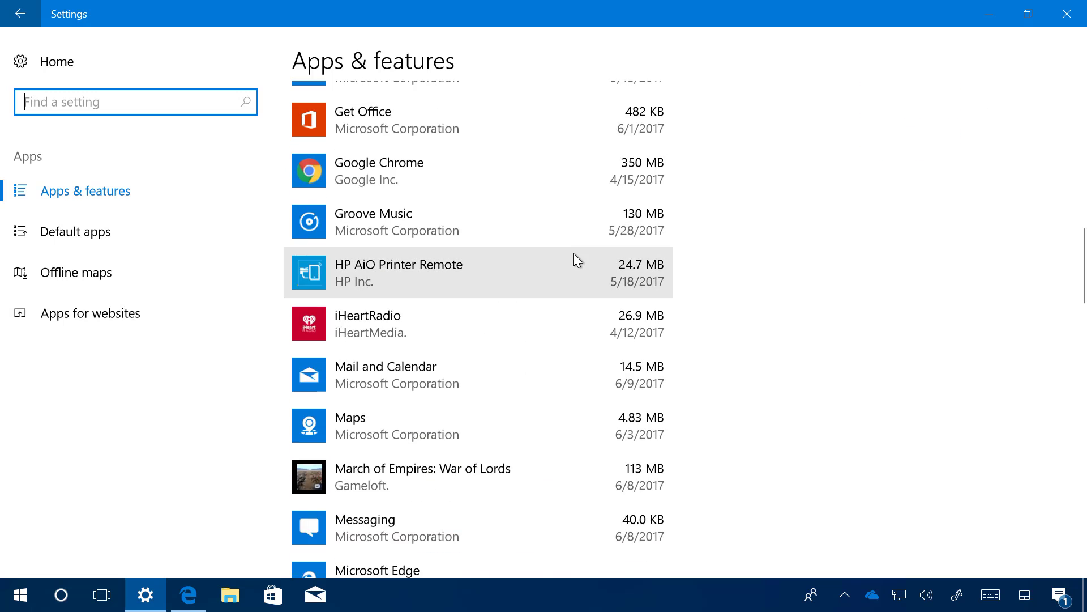
{"action": "scroll", "coordinate": [573, 252], "scroll_direction": "down", "scroll_amount": 6}
{"action": "left_click", "coordinate": [440, 287]}
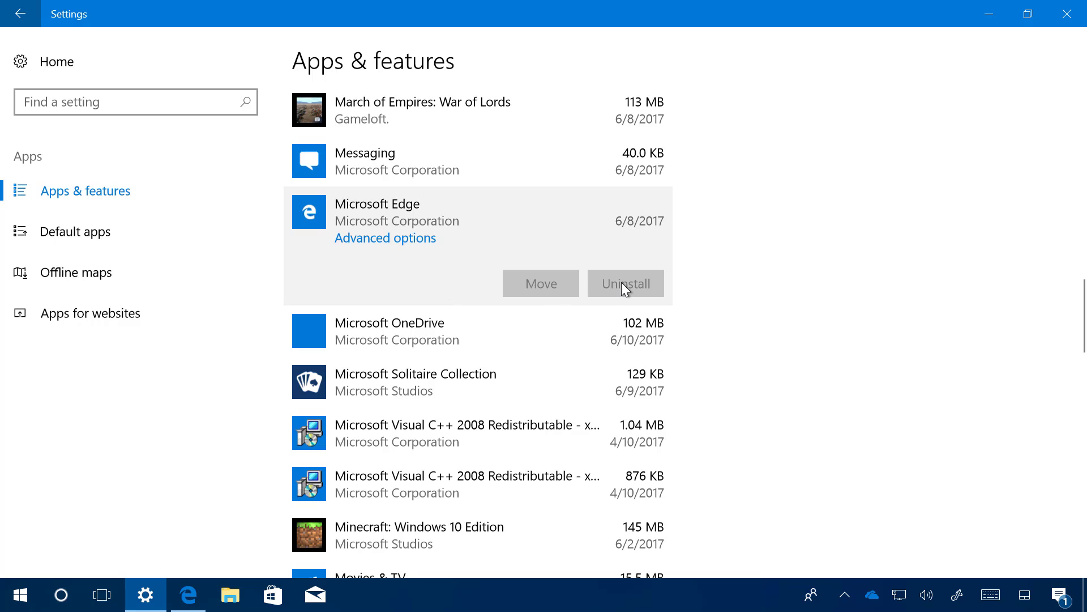
{"action": "left_click", "coordinate": [376, 238]}
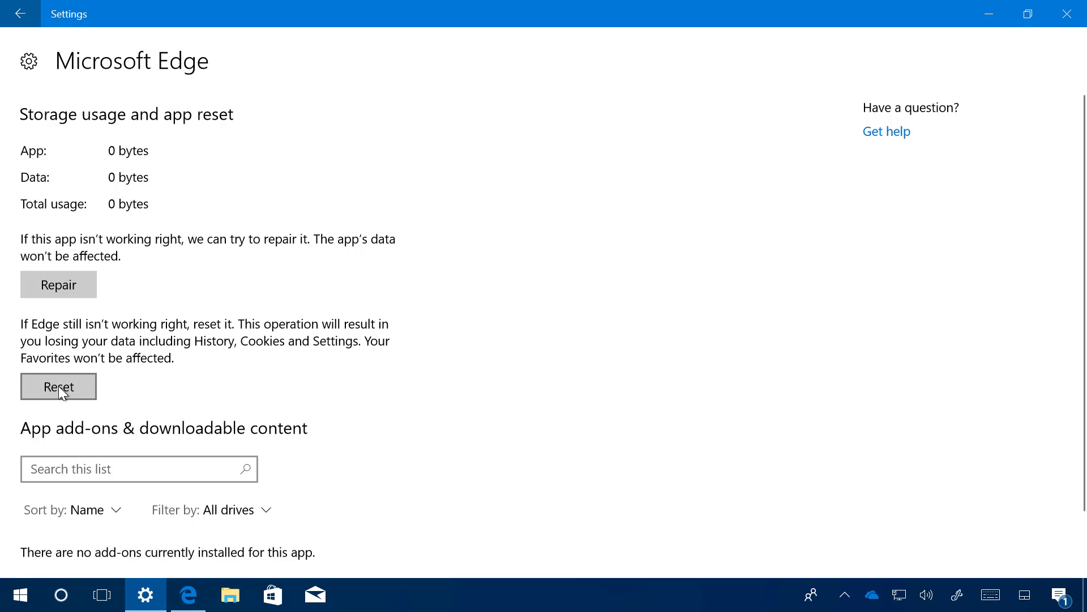
{"action": "scroll", "coordinate": [270, 317], "scroll_direction": "down", "scroll_amount": 1}
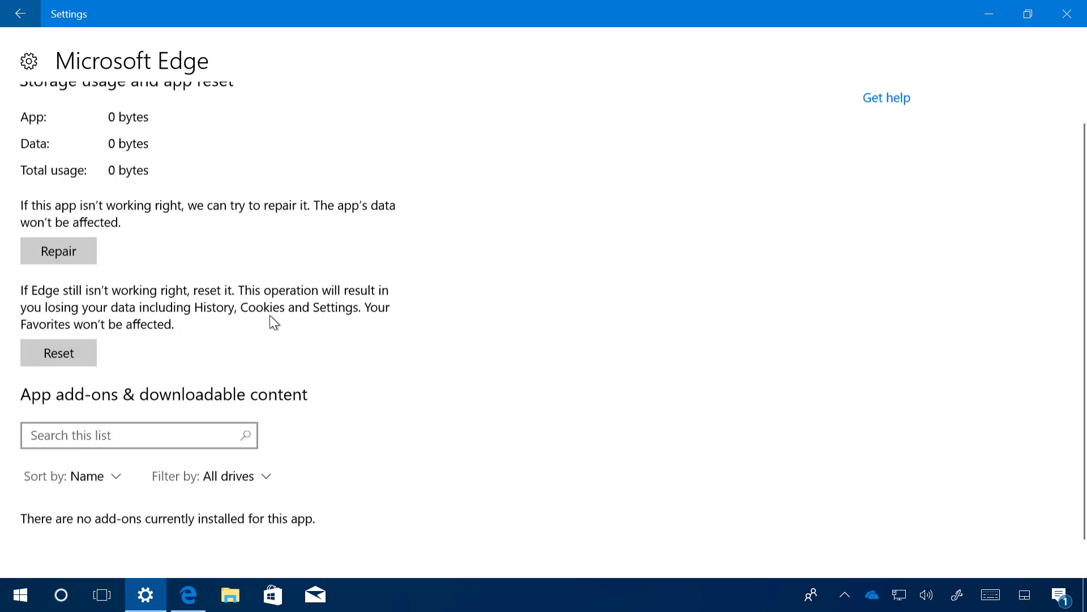
{"action": "scroll", "coordinate": [270, 317], "scroll_direction": "up", "scroll_amount": 1}
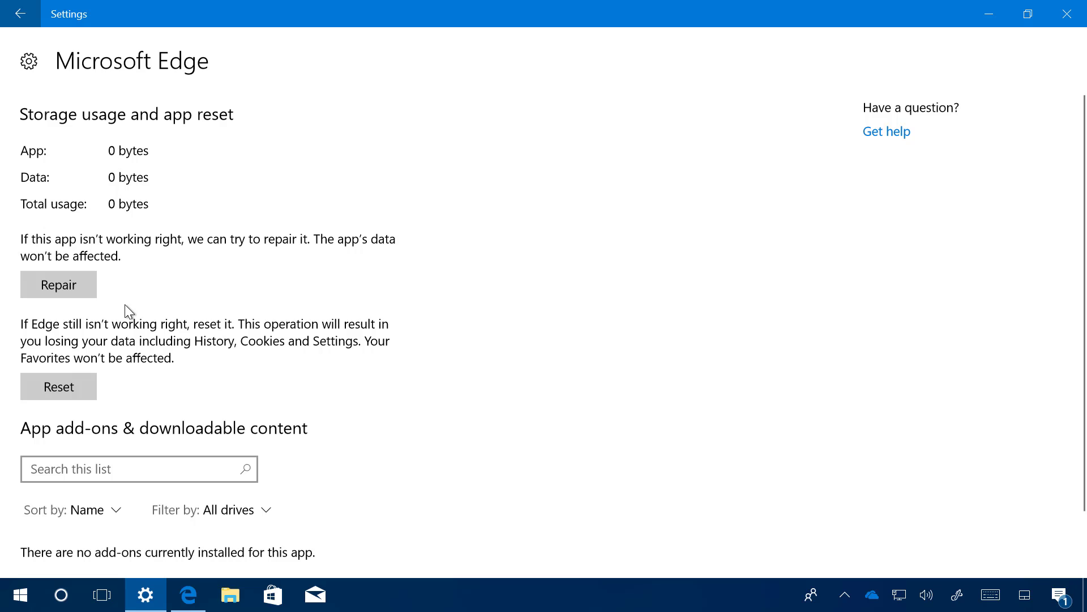
Step: Go to the Default apps page and open the Set defaults by app list
{"action": "left_click", "coordinate": [30, 21]}
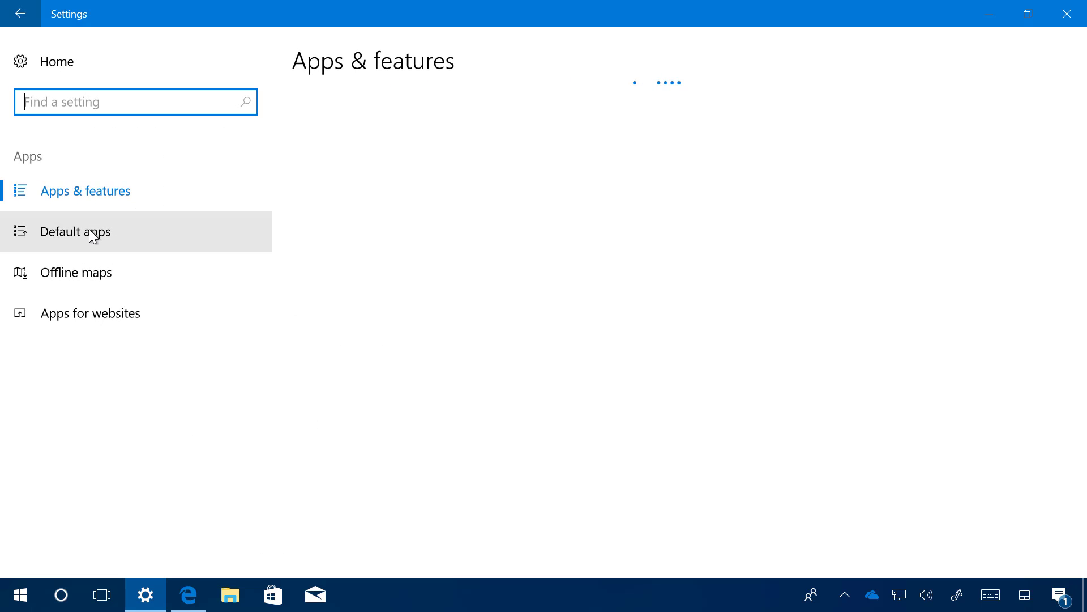
{"action": "left_click", "coordinate": [267, 227]}
{"action": "scroll", "coordinate": [527, 269], "scroll_direction": "down", "scroll_amount": 5}
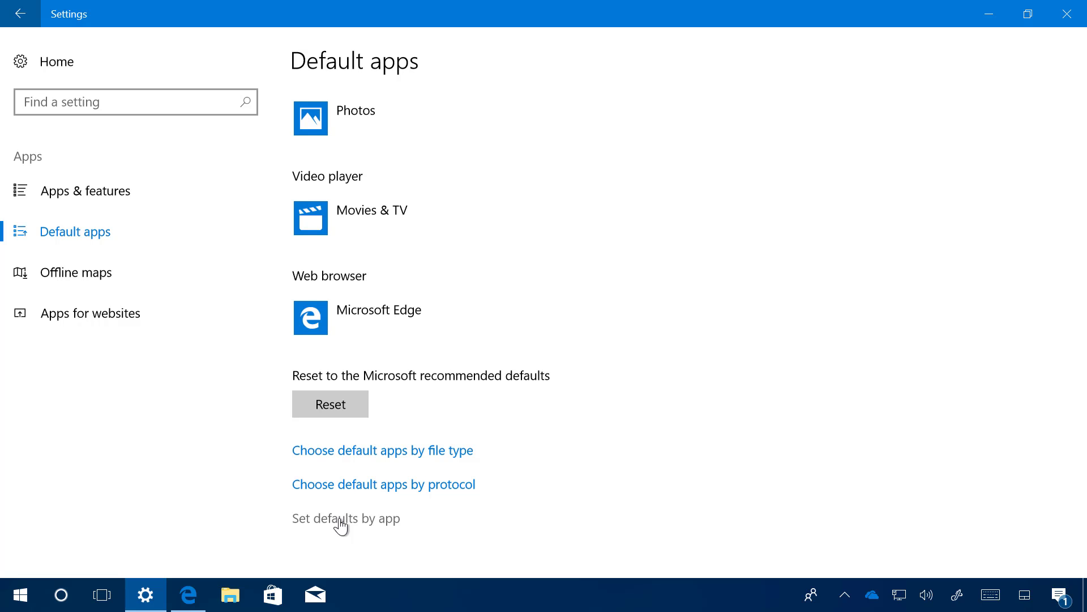
{"action": "left_click", "coordinate": [340, 519]}
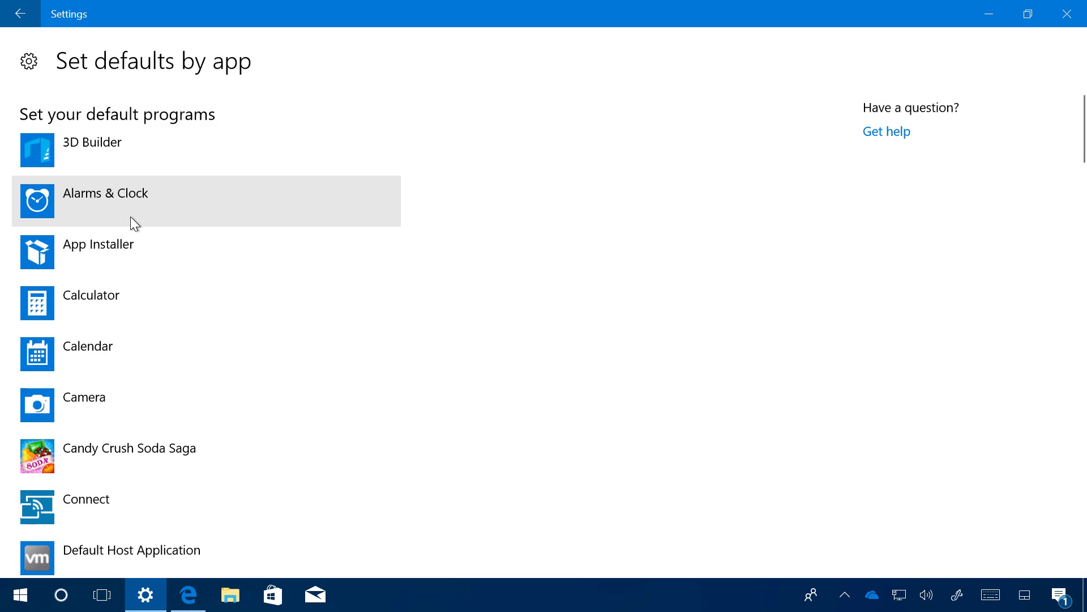
Step: View Calculator's file type and protocol associations, check the app choices for its CALCULATOR protocol, and return to the app list
{"action": "left_click", "coordinate": [168, 299]}
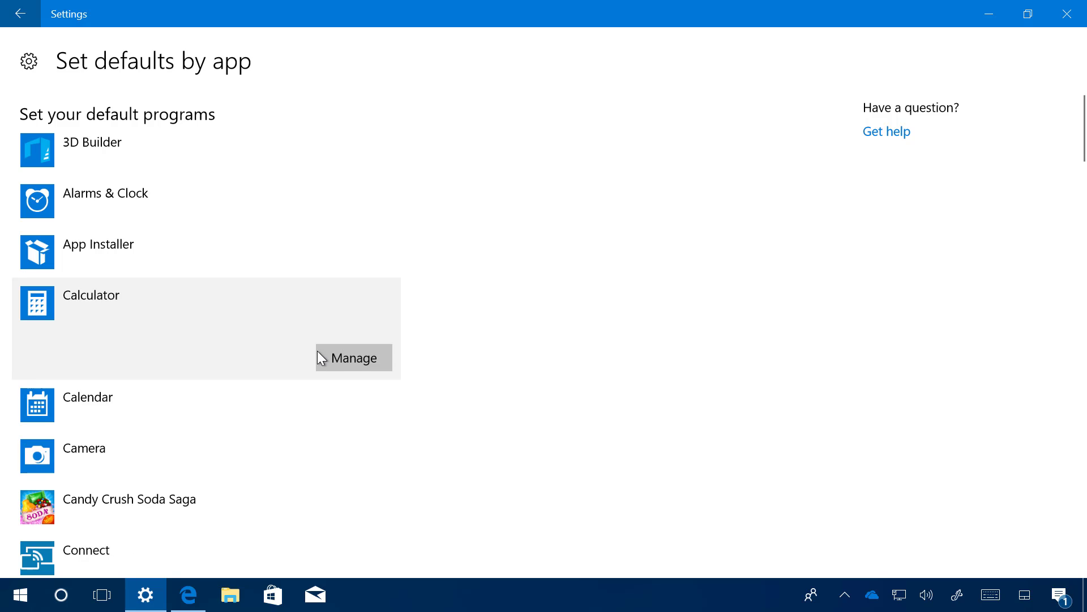
{"action": "left_click", "coordinate": [339, 358]}
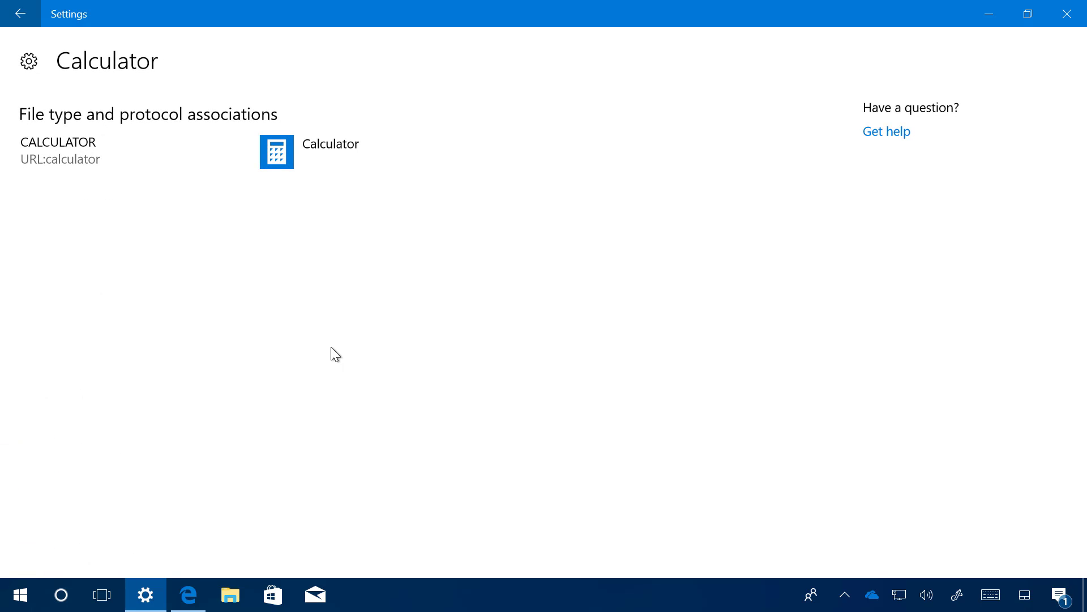
{"action": "left_click", "coordinate": [280, 149]}
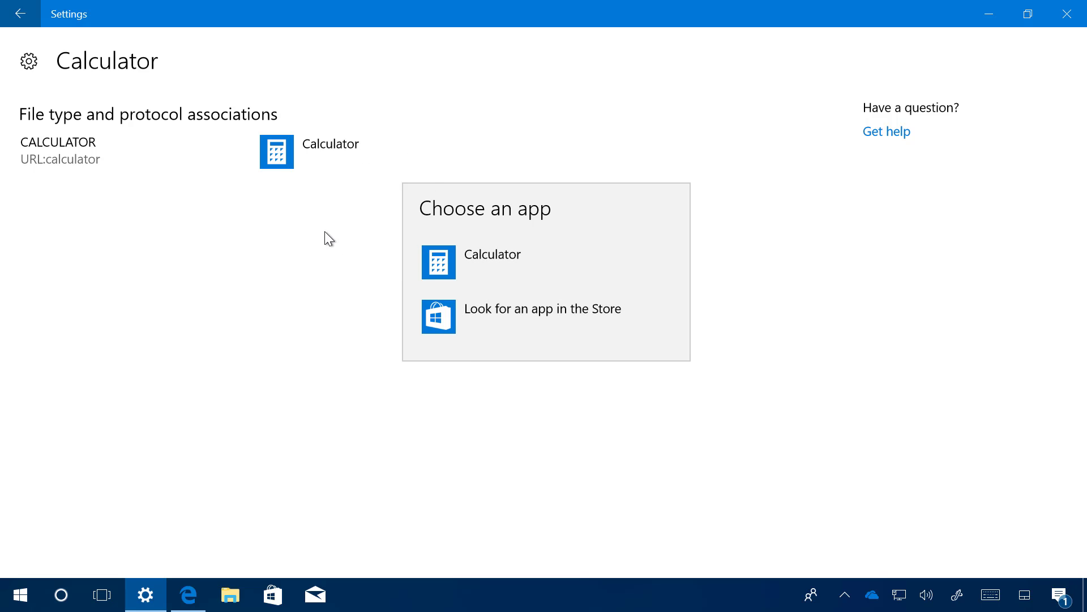
{"action": "left_click", "coordinate": [30, 16]}
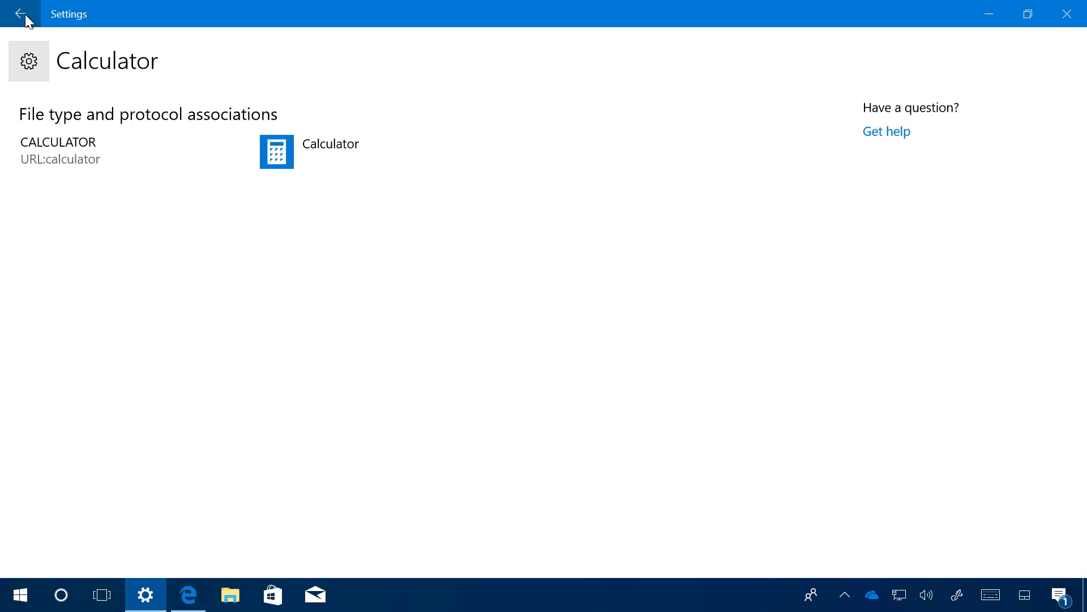
{"action": "left_click", "coordinate": [26, 16]}
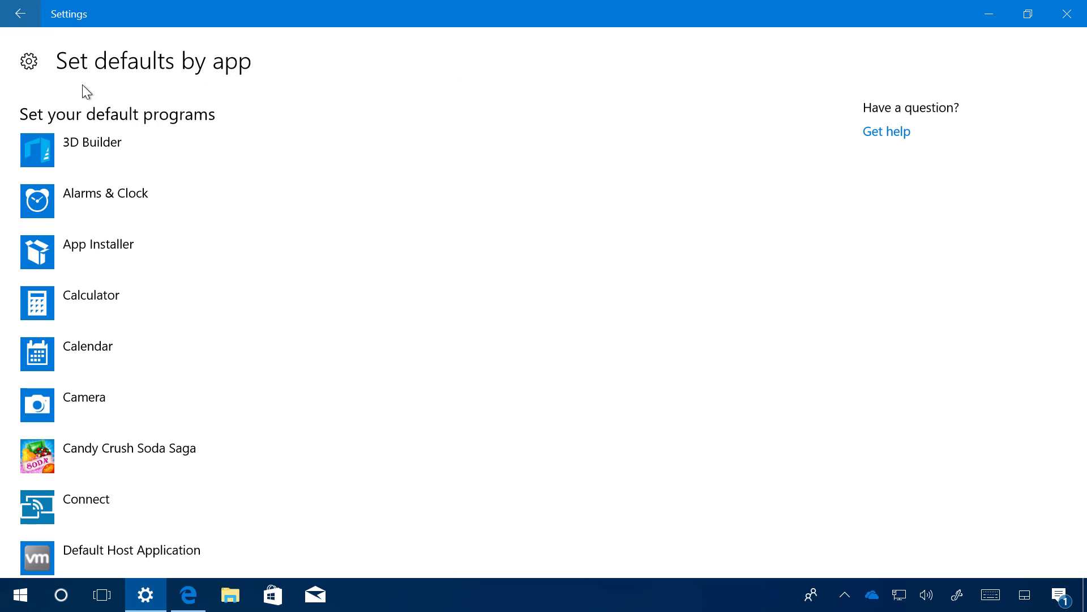
Step: Find Google Chrome in the Set defaults by app list and open its file type and protocol associations
{"action": "scroll", "coordinate": [221, 233], "scroll_direction": "down", "scroll_amount": 2}
{"action": "scroll", "coordinate": [221, 234], "scroll_direction": "down", "scroll_amount": 4}
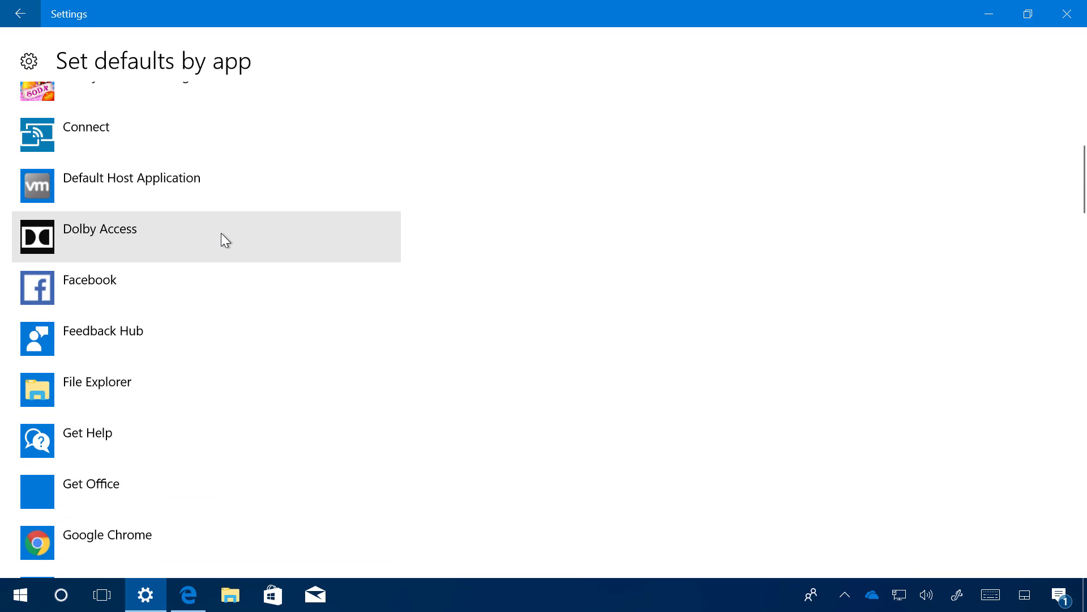
{"action": "scroll", "coordinate": [222, 236], "scroll_direction": "down", "scroll_amount": 4}
{"action": "left_click", "coordinate": [151, 324]}
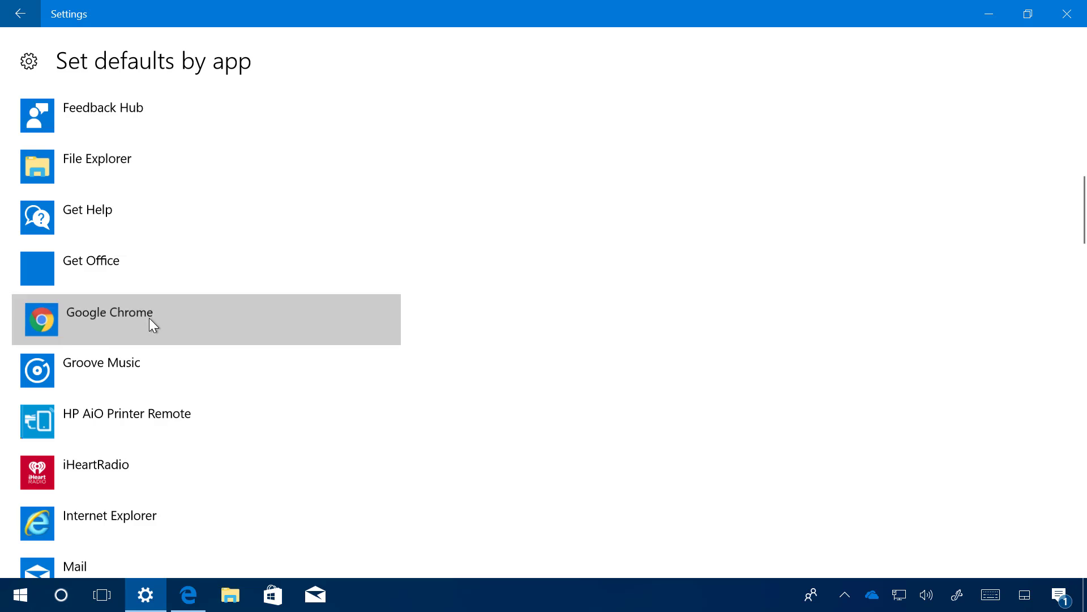
{"action": "left_click", "coordinate": [353, 372]}
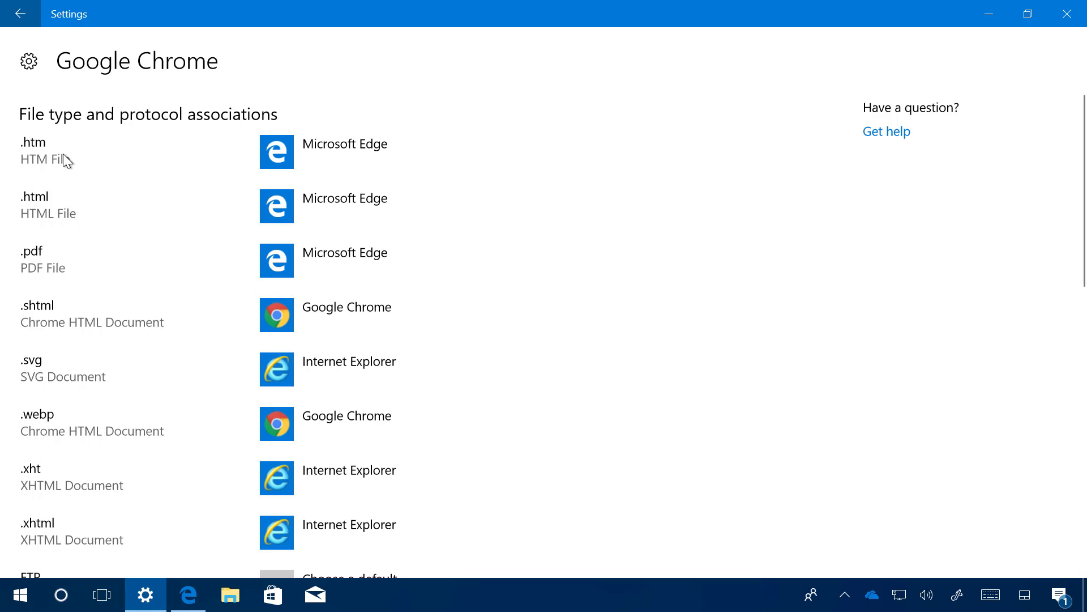
Step: Set Google Chrome as the default app for .htm files, switching despite the Microsoft Edge suggestion
{"action": "left_click", "coordinate": [339, 146]}
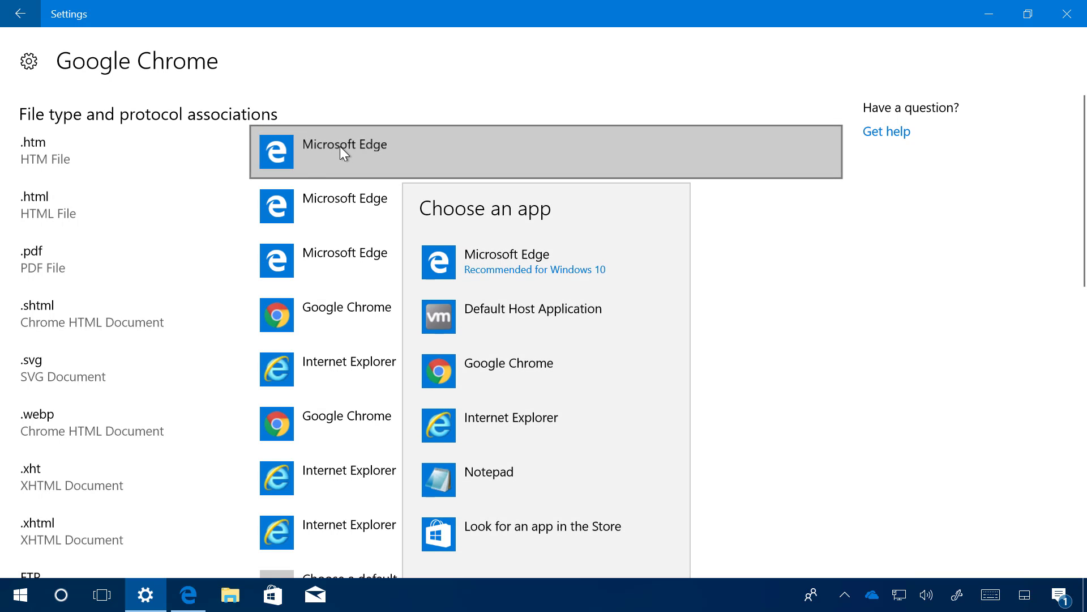
{"action": "left_click", "coordinate": [486, 362]}
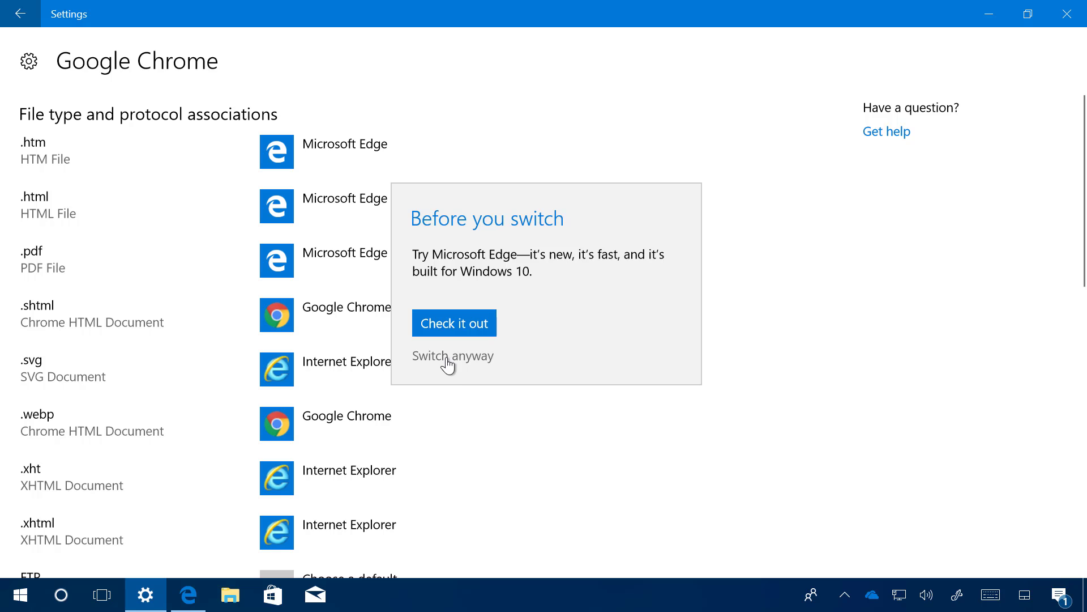
{"action": "left_click", "coordinate": [446, 360]}
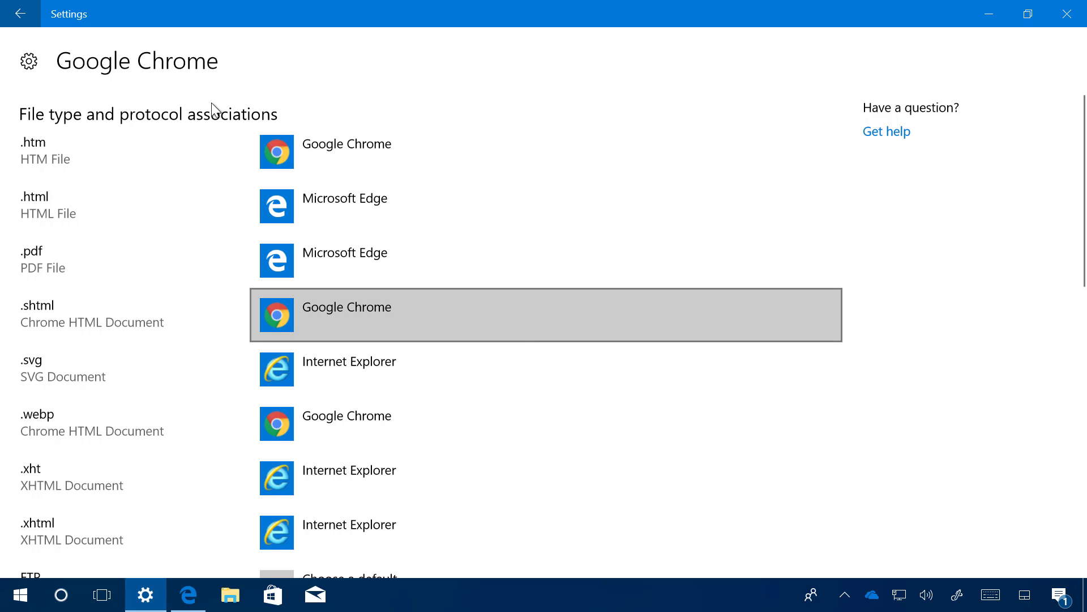
Step: Leave the Google Chrome associations, return to the Settings home, and look through the Broadcasting options in the Gaming settings
{"action": "left_click", "coordinate": [35, 17]}
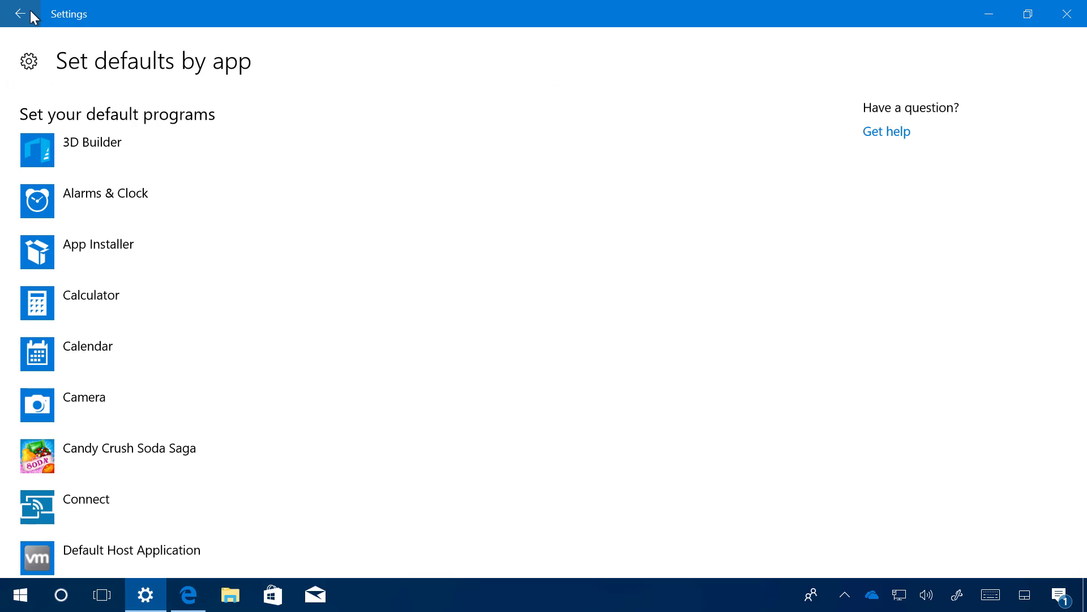
{"action": "left_click", "coordinate": [32, 14]}
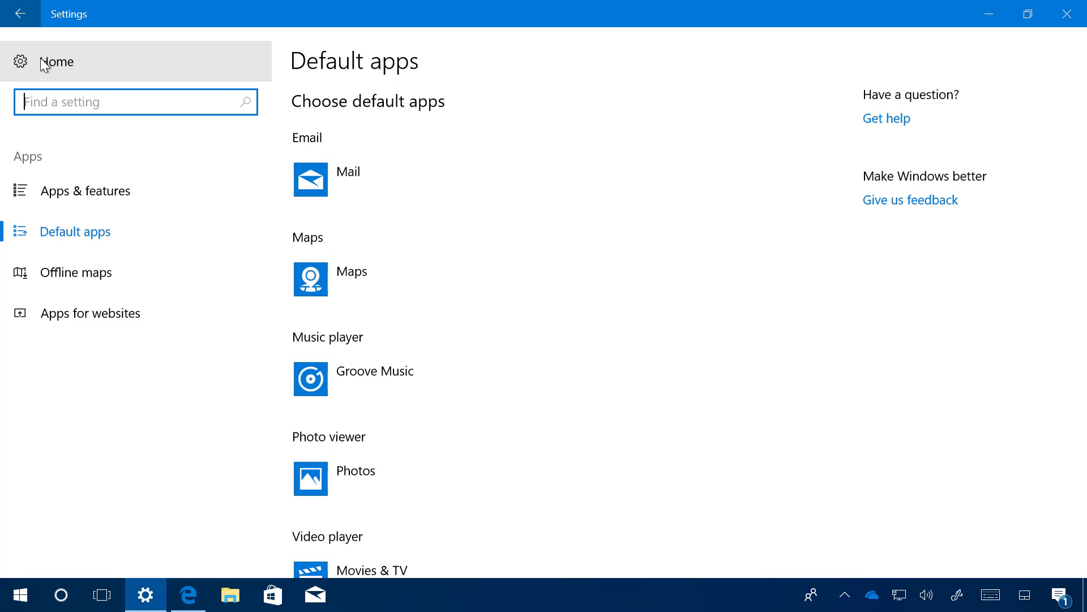
{"action": "left_click", "coordinate": [40, 58]}
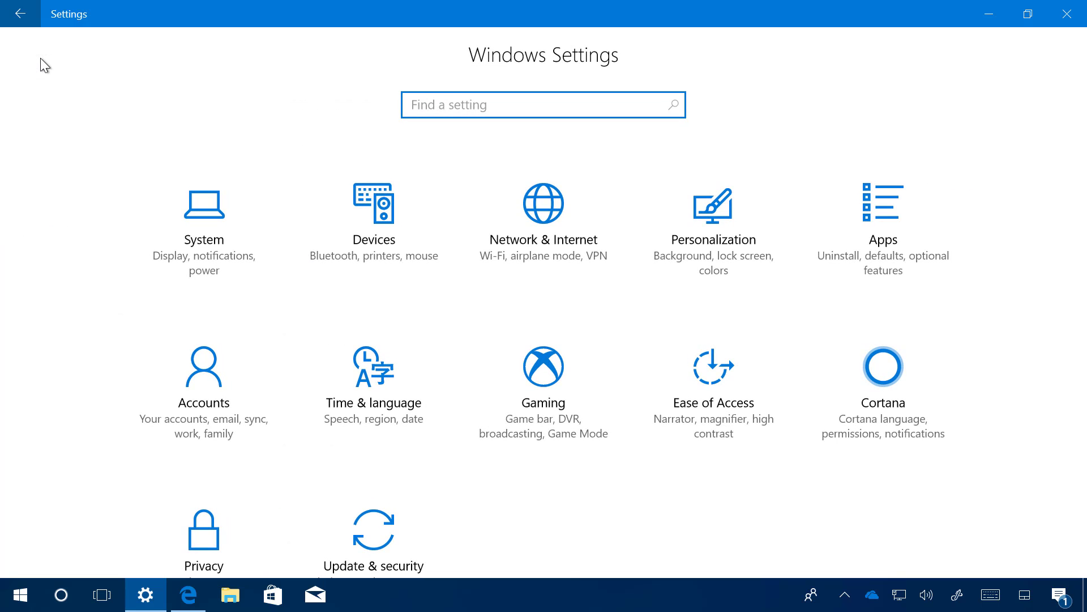
{"action": "left_click", "coordinate": [531, 378]}
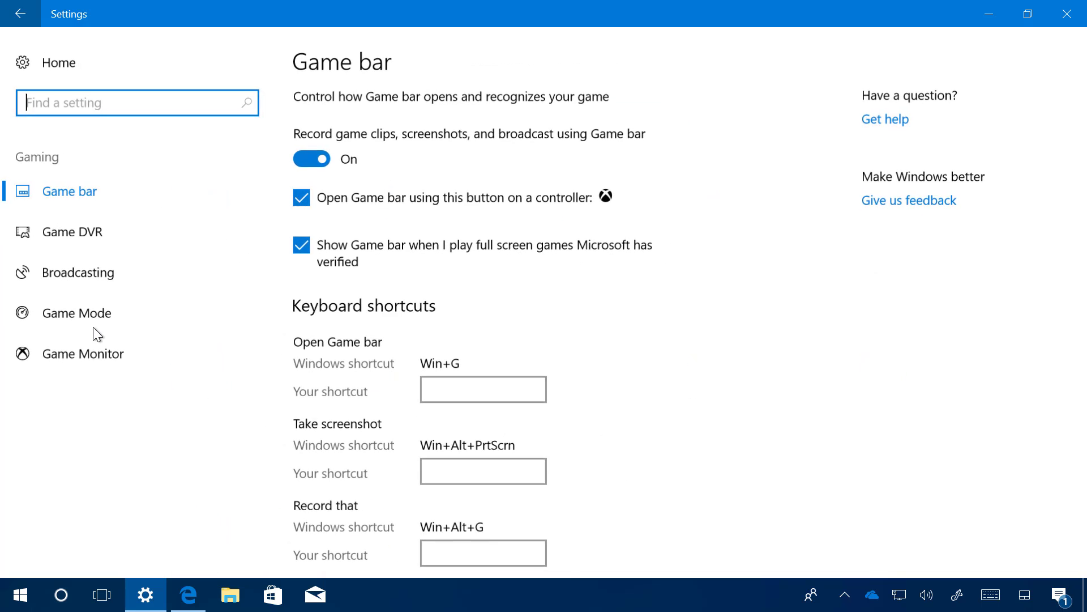
{"action": "left_click", "coordinate": [89, 275]}
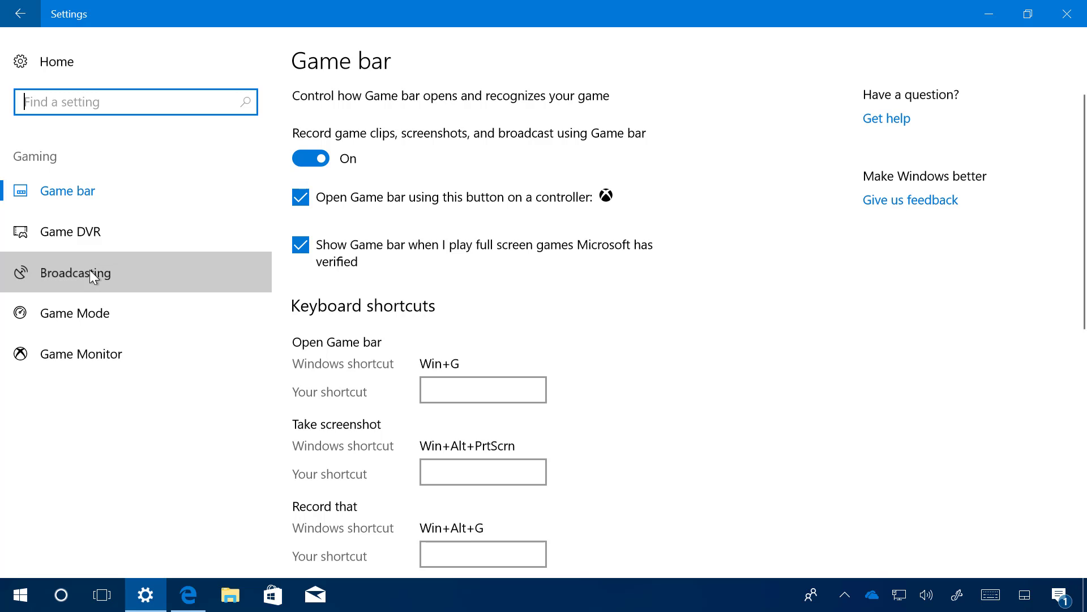
{"action": "scroll", "coordinate": [472, 277], "scroll_direction": "down", "scroll_amount": 5}
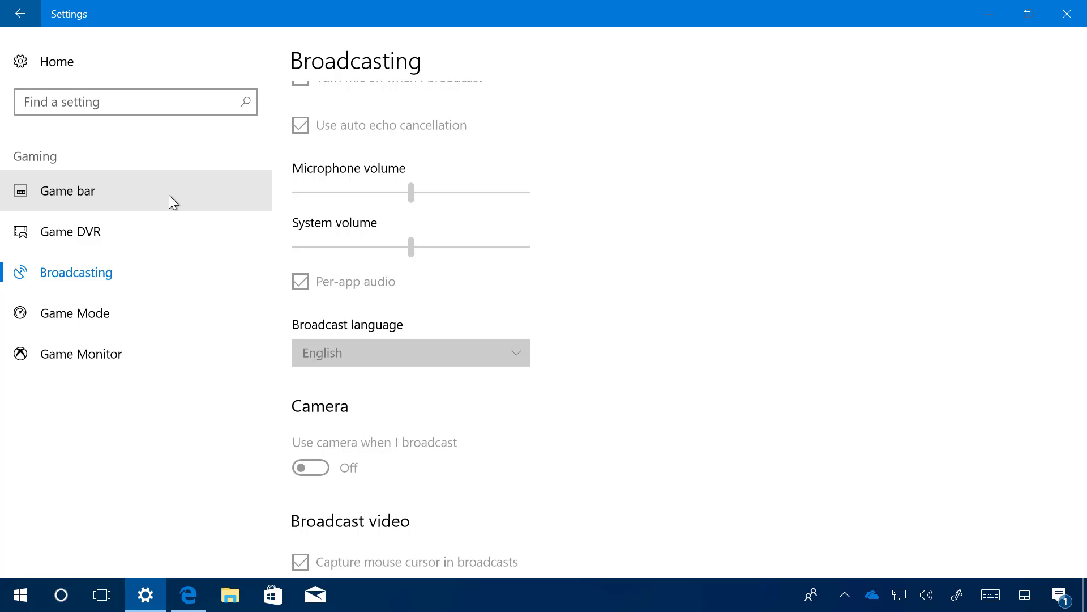
Step: Go to the Color and high contrast page under Ease of Access and turn on color filters
{"action": "left_click", "coordinate": [132, 63]}
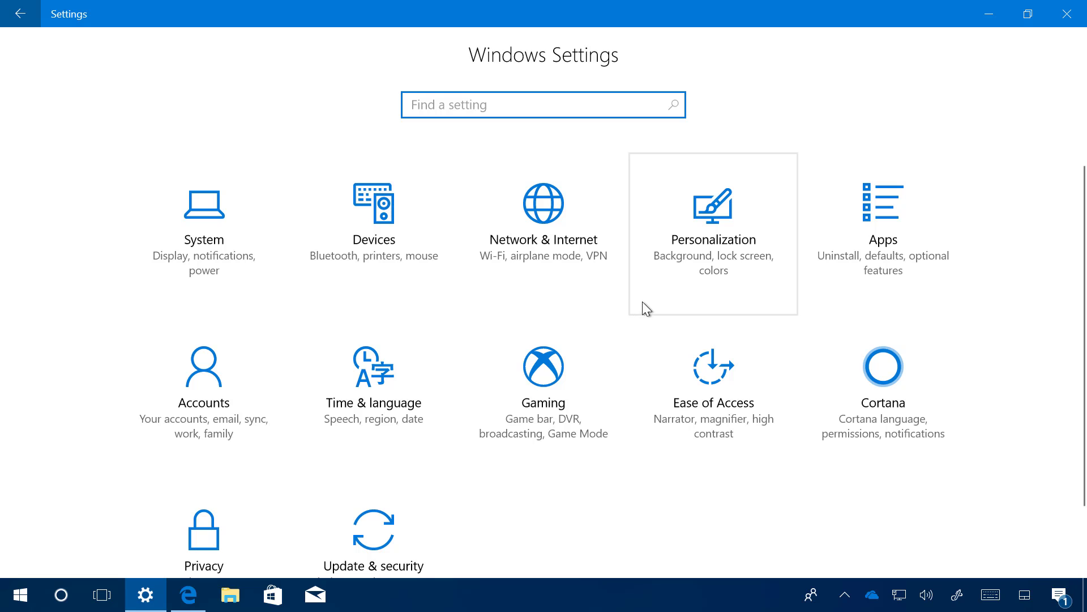
{"action": "left_click", "coordinate": [724, 372]}
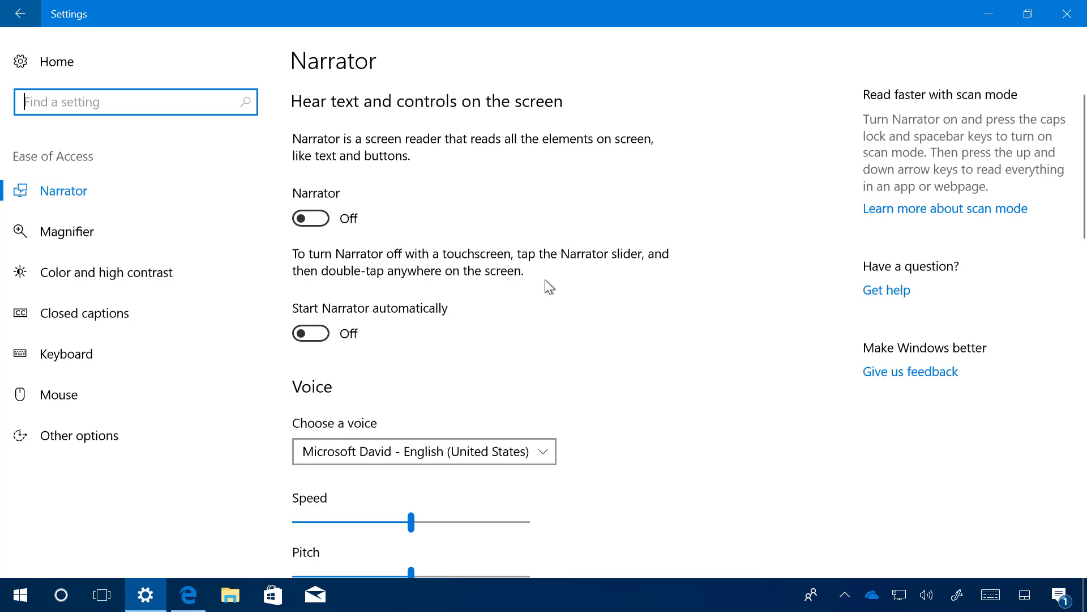
{"action": "left_click", "coordinate": [72, 277]}
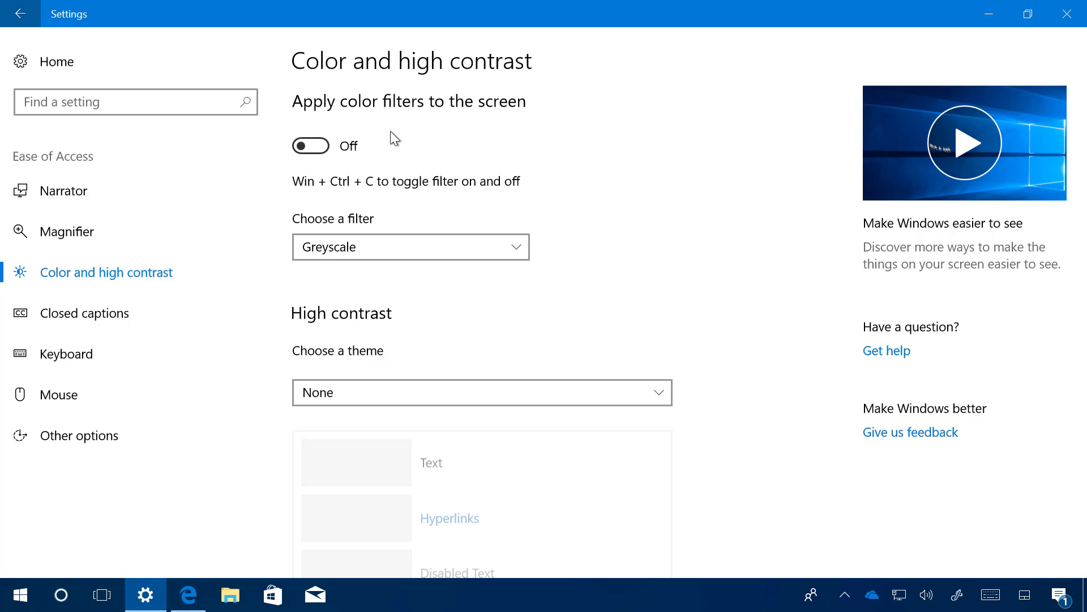
{"action": "left_click", "coordinate": [314, 146]}
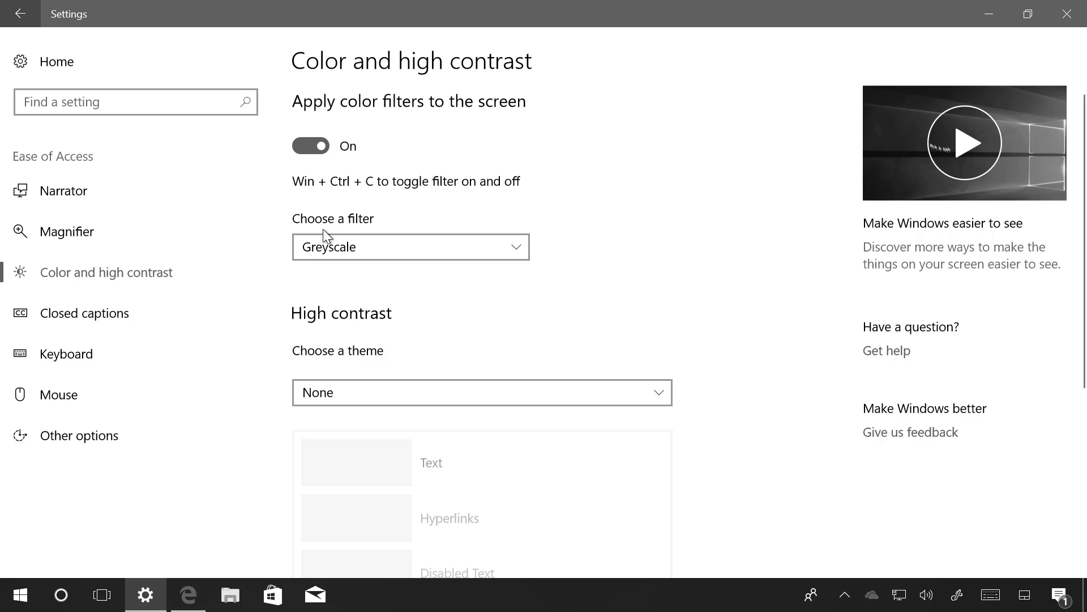
Step: Apply the Tritanopia, Protanopia and Deuteranopia color filters in turn, and turn color filters off
{"action": "left_click", "coordinate": [366, 251]}
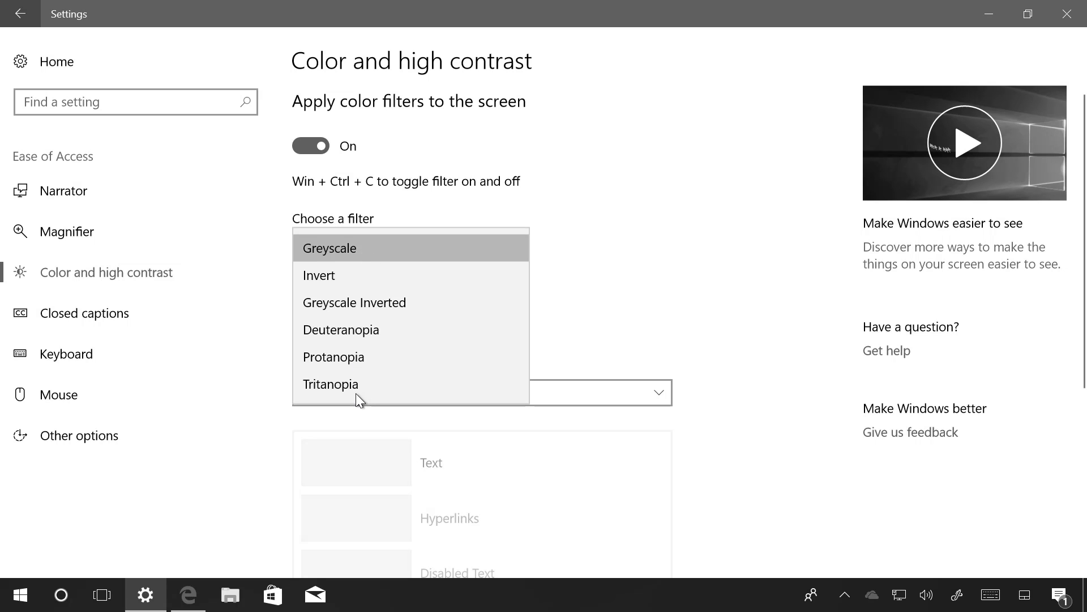
{"action": "left_click", "coordinate": [338, 382]}
{"action": "left_click", "coordinate": [375, 256]}
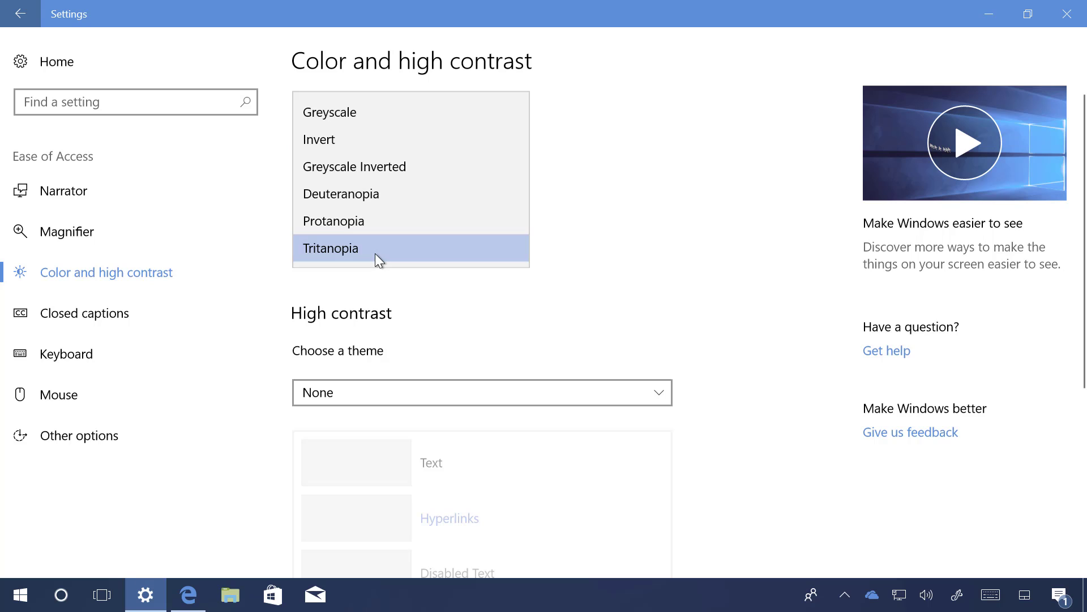
{"action": "left_click", "coordinate": [351, 226]}
{"action": "left_click", "coordinate": [356, 232]}
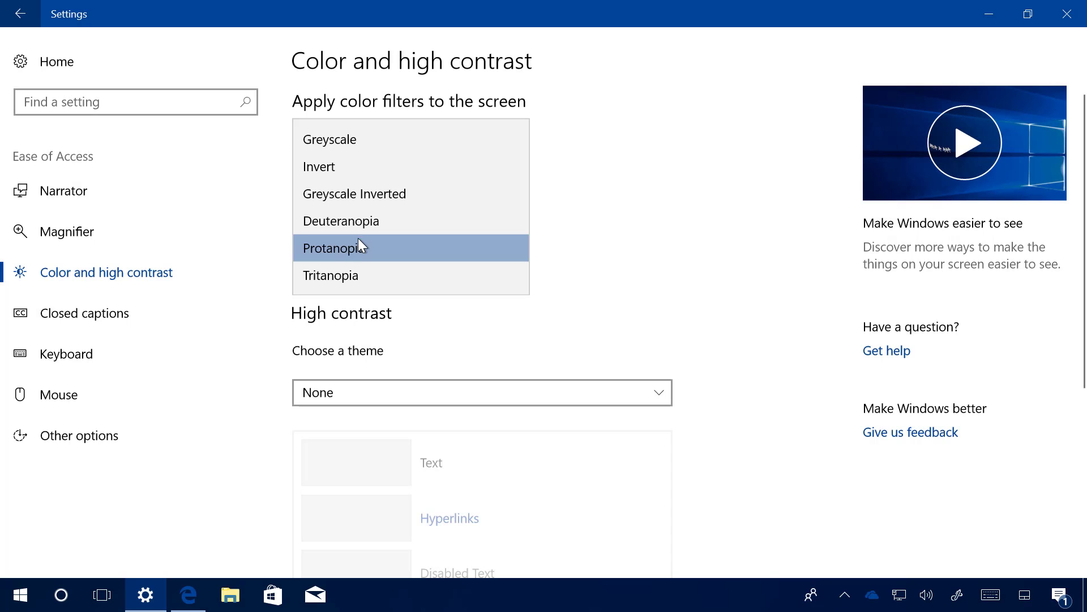
{"action": "left_click", "coordinate": [367, 224]}
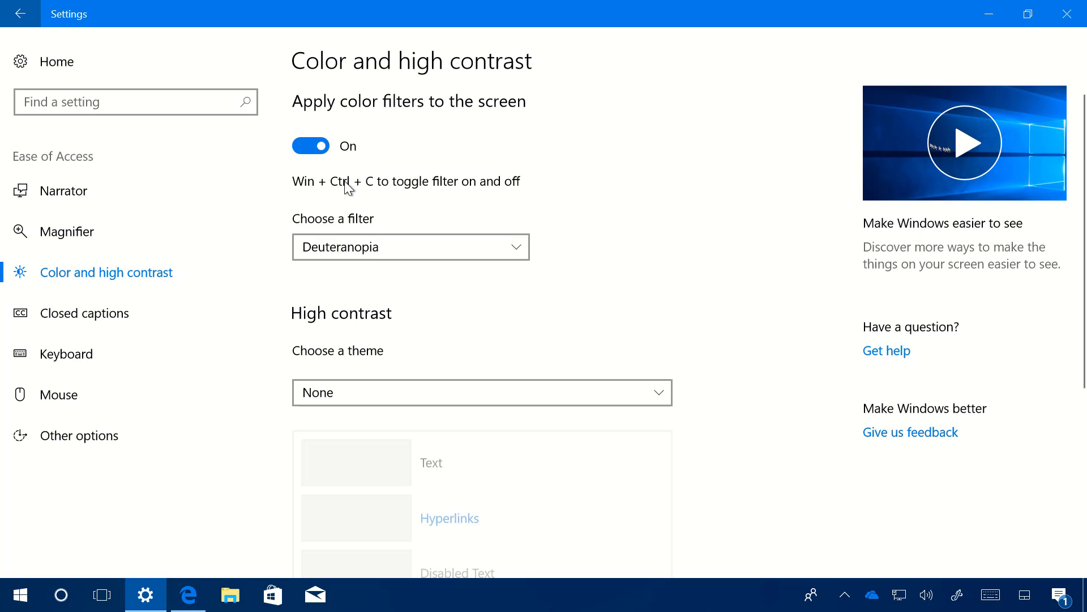
{"action": "left_click", "coordinate": [317, 149]}
Step: Review the information Cortana can access from this device, reached through the Permissions & history page of the Cortana settings
{"action": "left_click", "coordinate": [37, 63]}
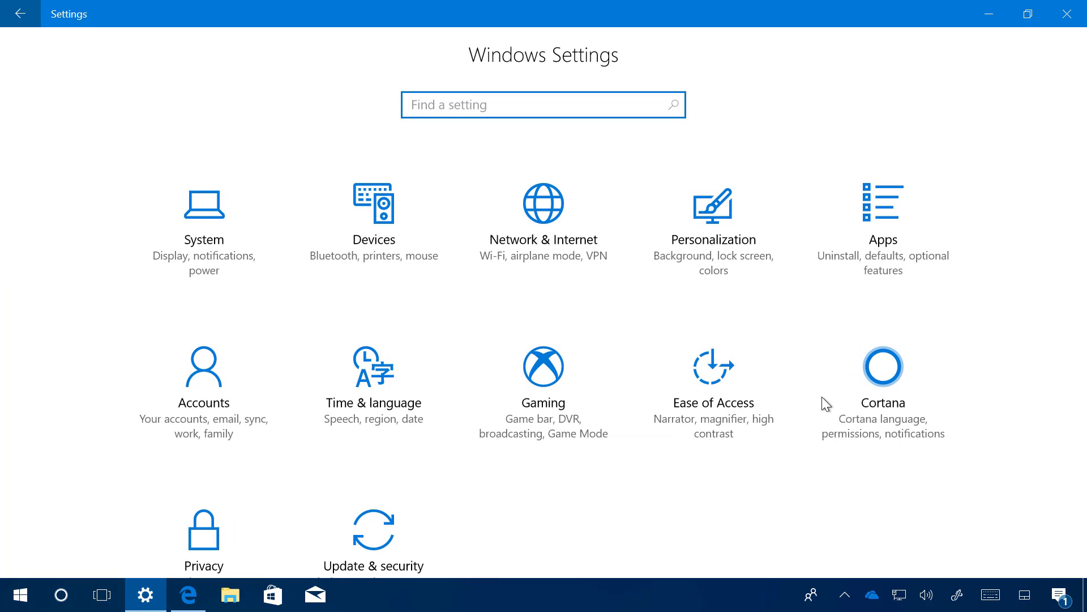
{"action": "left_click", "coordinate": [917, 389]}
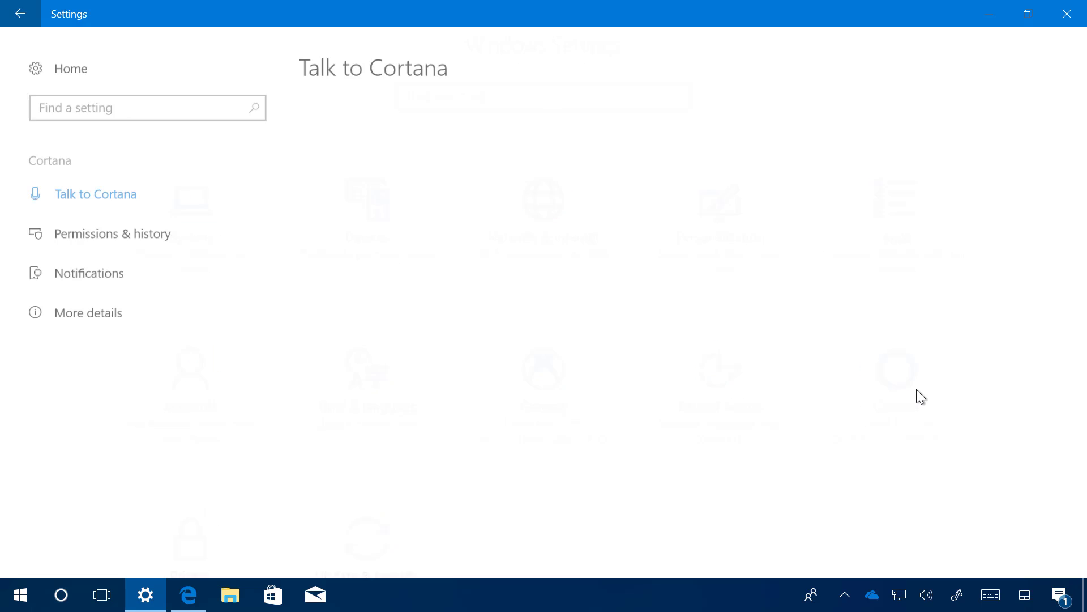
{"action": "left_click", "coordinate": [127, 234]}
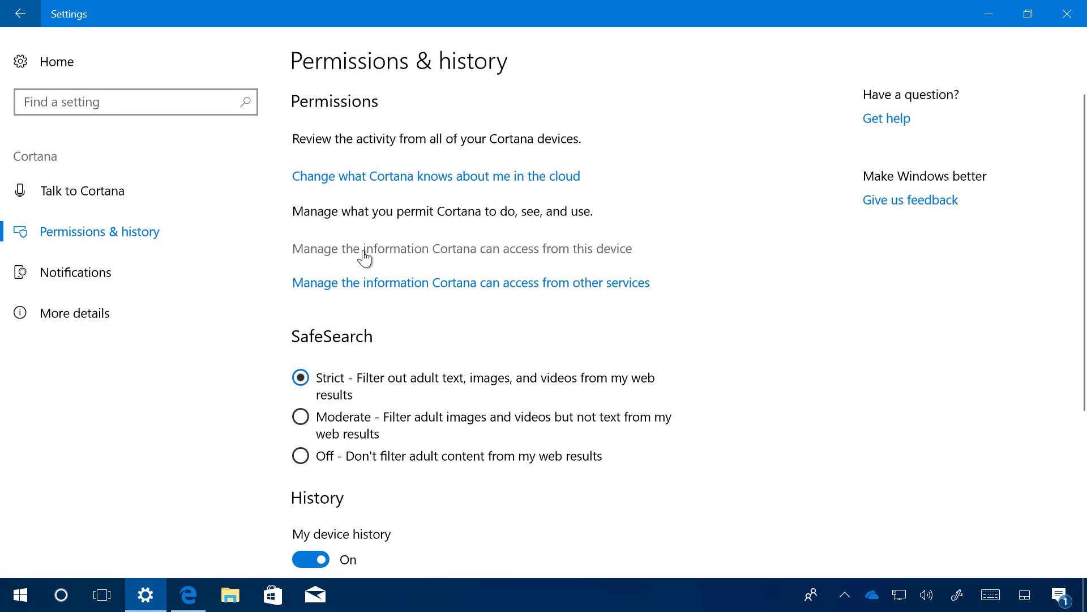
{"action": "left_click", "coordinate": [506, 250]}
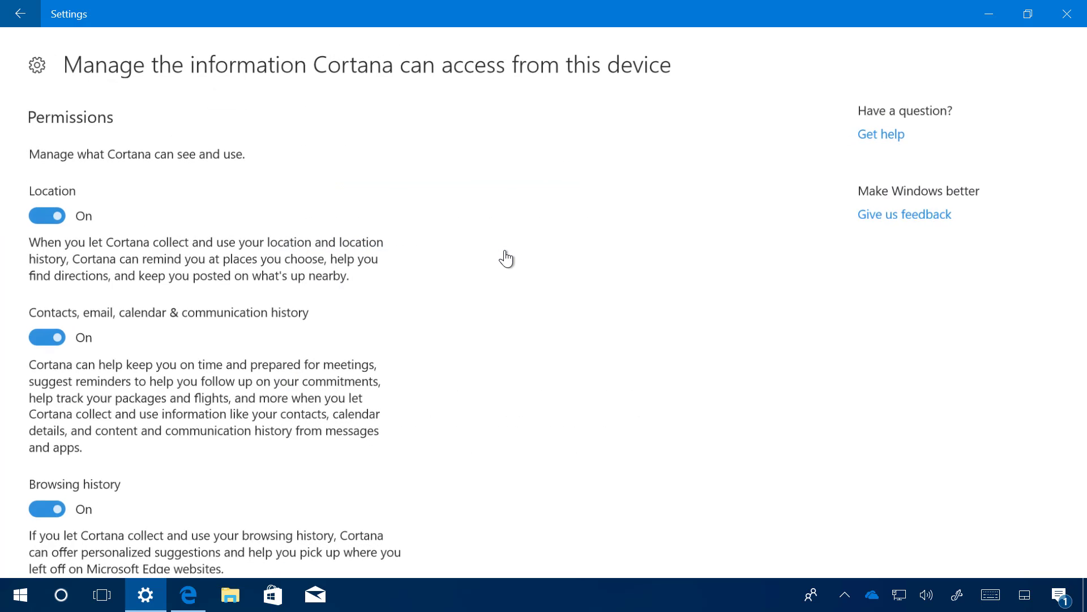
{"action": "scroll", "coordinate": [419, 302], "scroll_direction": "down", "scroll_amount": 5}
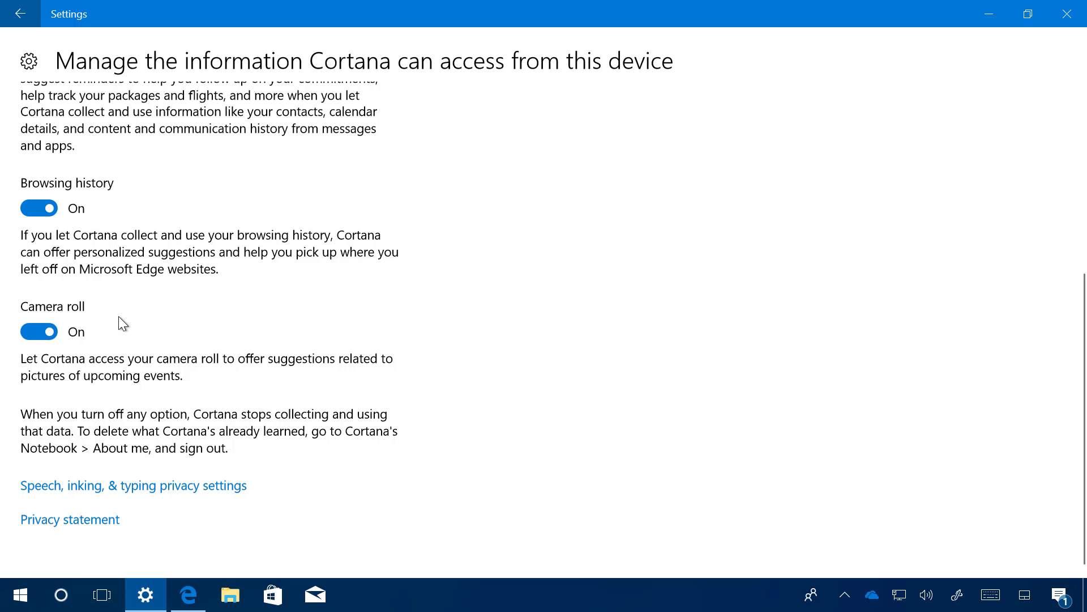
{"action": "scroll", "coordinate": [436, 398], "scroll_direction": "up", "scroll_amount": 1}
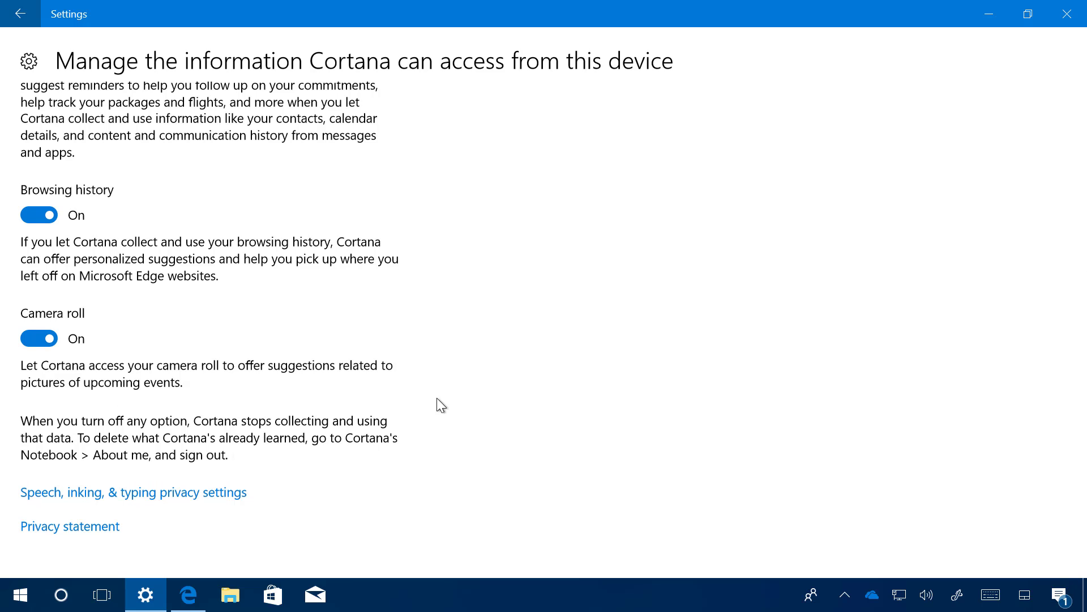
Step: View the Advanced options of Windows Update under Update & security, and return to the Windows Update page
{"action": "left_click", "coordinate": [36, 63]}
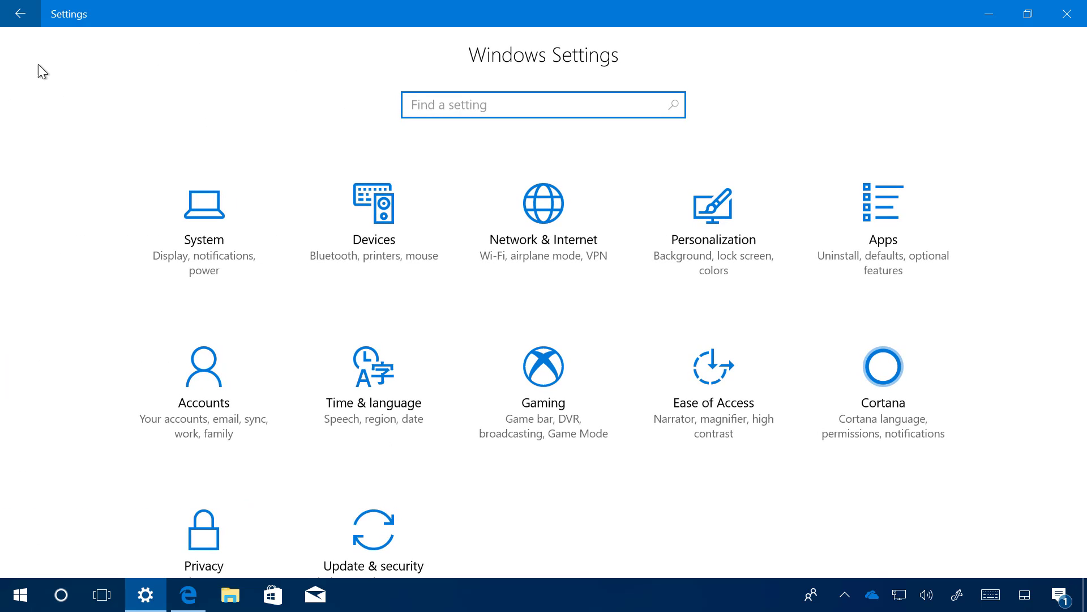
{"action": "scroll", "coordinate": [372, 287], "scroll_direction": "down", "scroll_amount": 2}
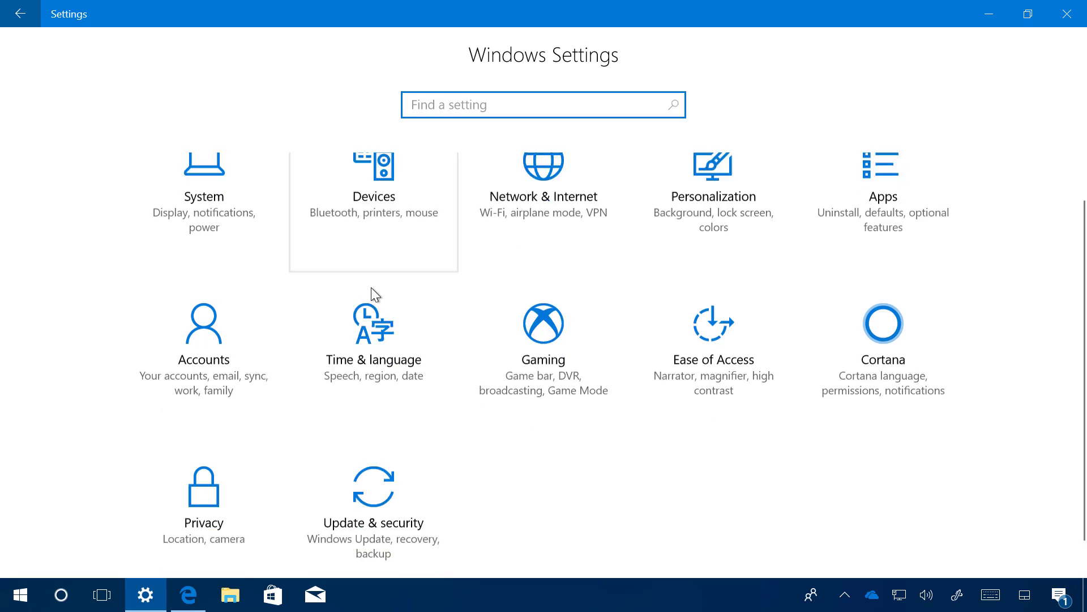
{"action": "left_click", "coordinate": [390, 470]}
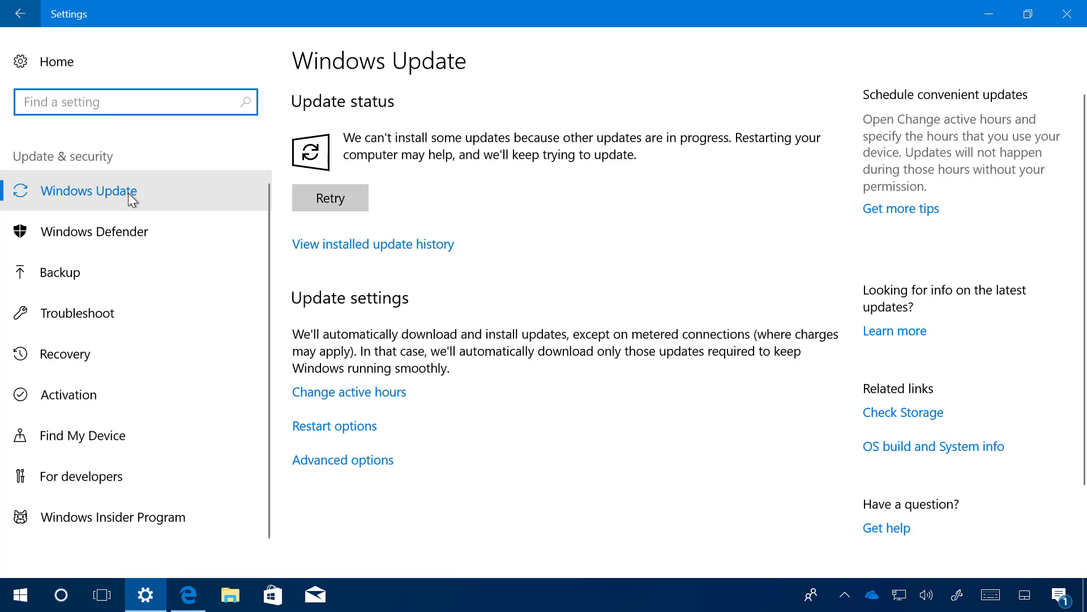
{"action": "left_click", "coordinate": [362, 462]}
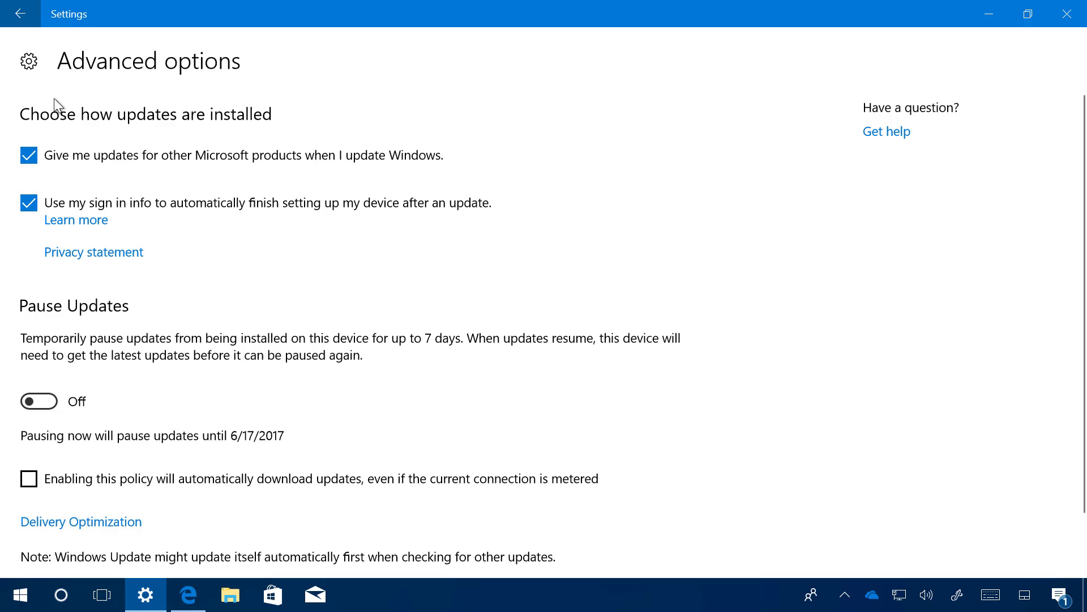
{"action": "left_click", "coordinate": [21, 13]}
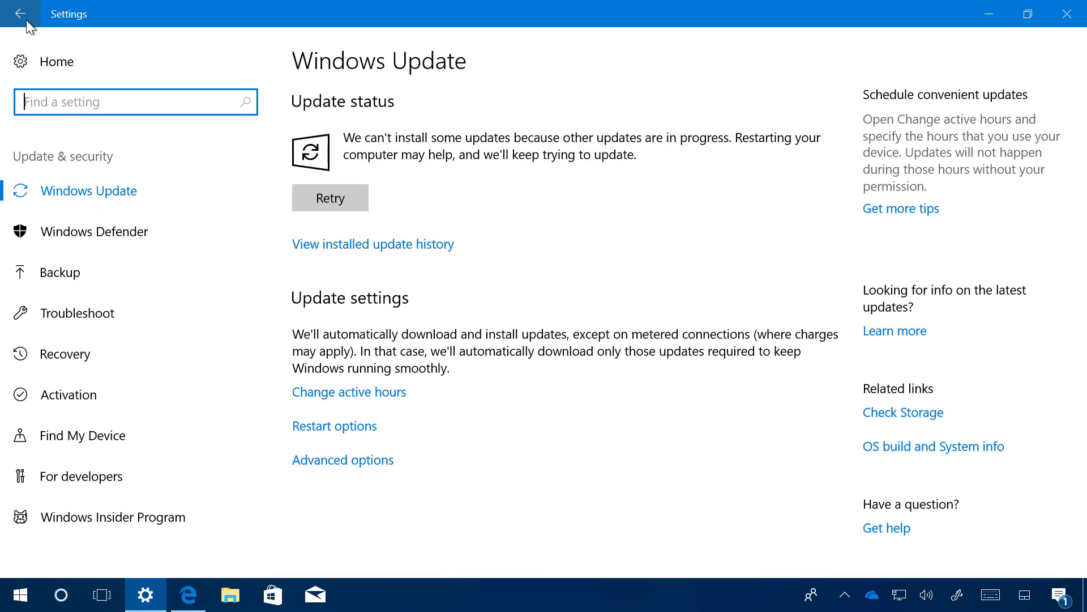
Step: On the Backup page, view the File History restore window and the additional backup options, and return to the page
{"action": "left_click", "coordinate": [76, 276]}
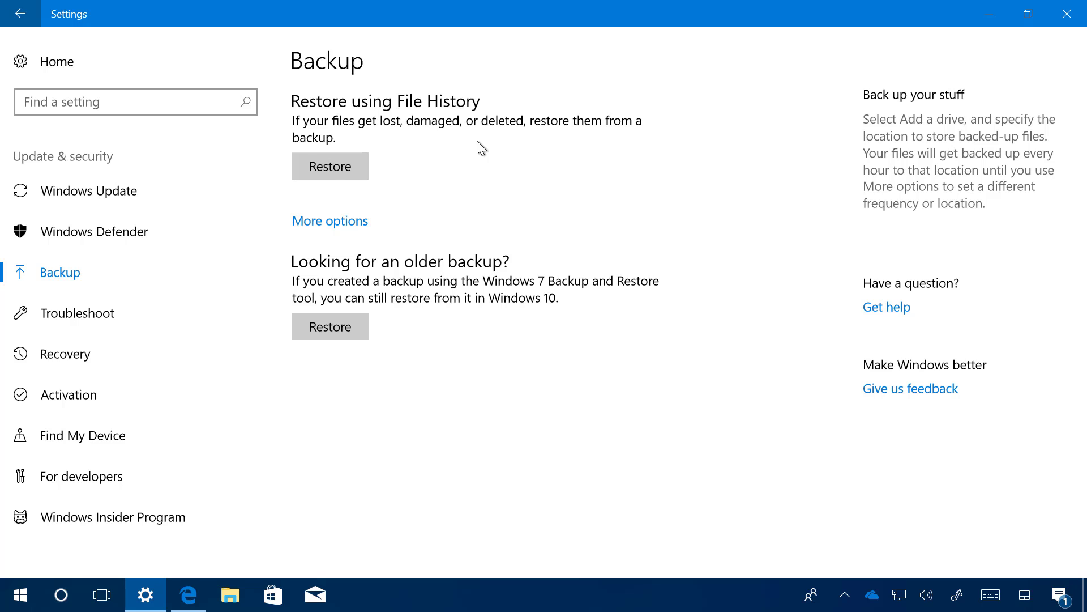
{"action": "left_click", "coordinate": [338, 171]}
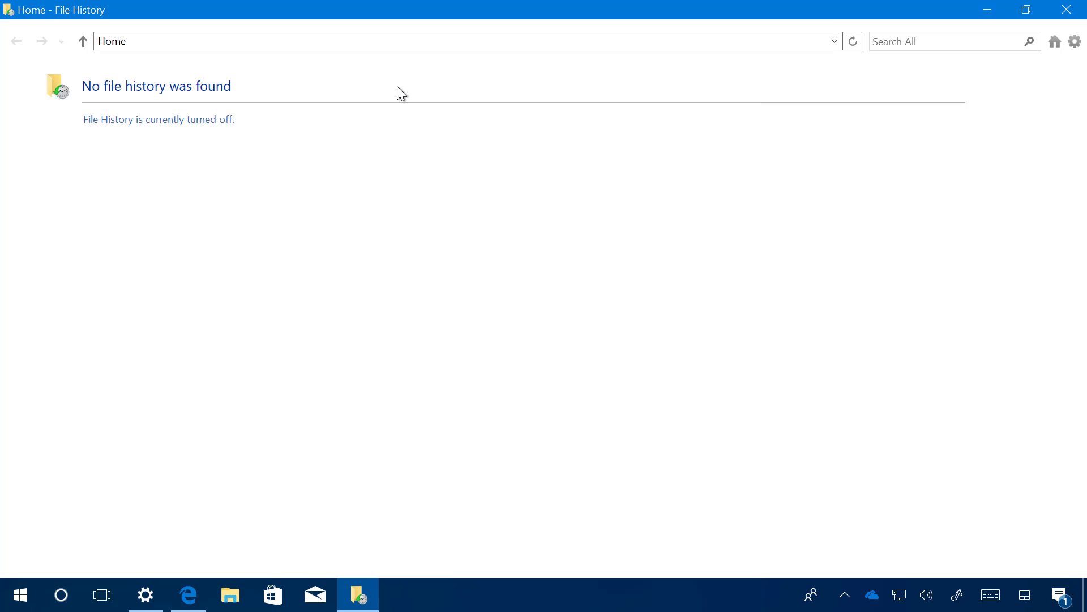
{"action": "left_click", "coordinate": [1067, 9]}
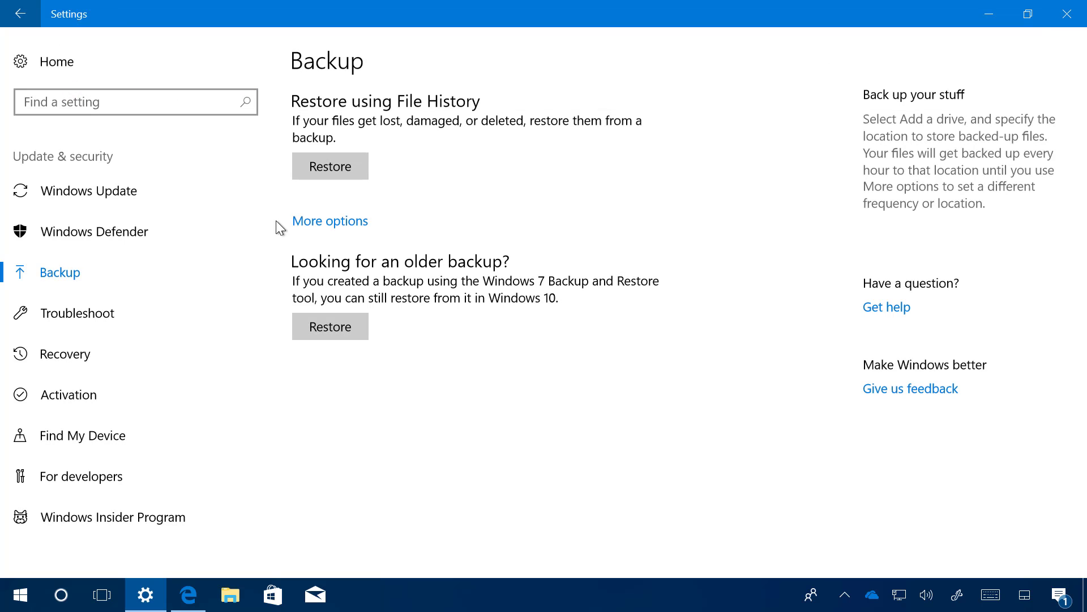
{"action": "left_click", "coordinate": [332, 224]}
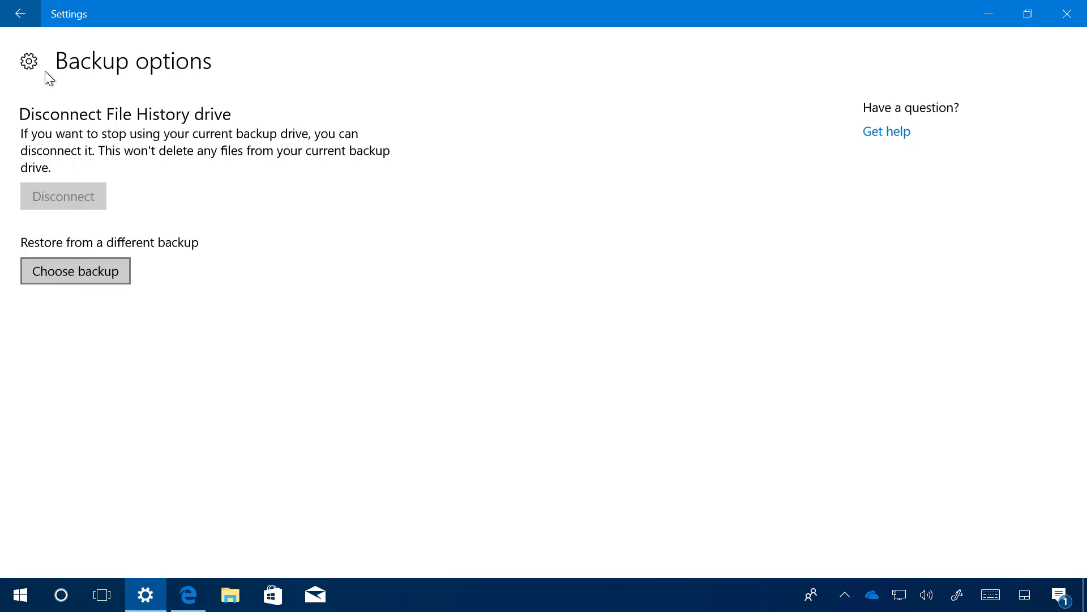
{"action": "left_click", "coordinate": [21, 14]}
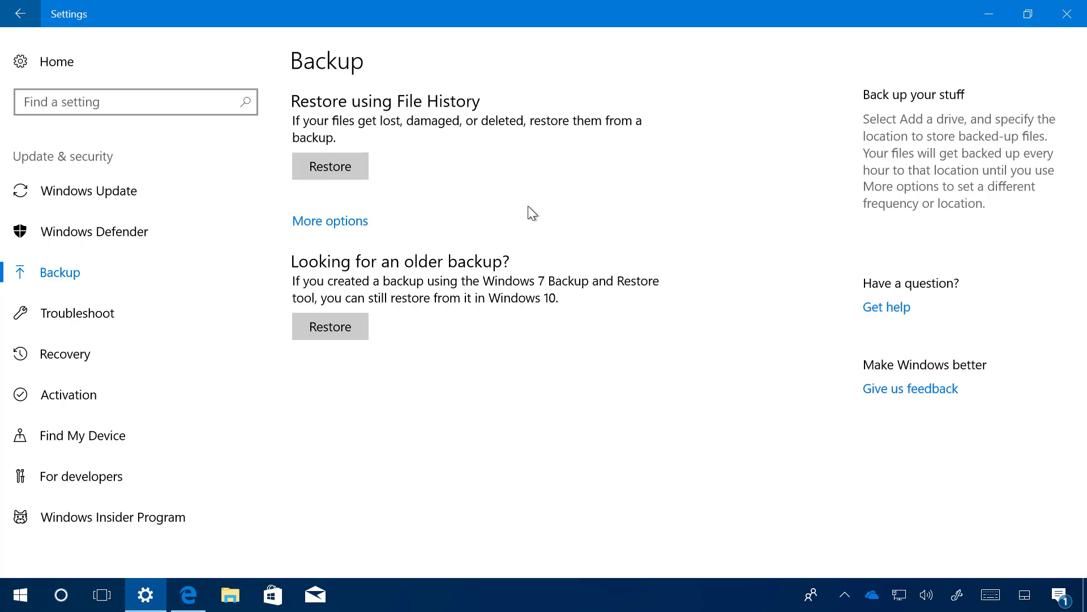
Step: Minimize Settings, switch to Microsoft Edge, copy the Google page's link through the Share options, and minimize the browser
{"action": "left_click", "coordinate": [992, 21]}
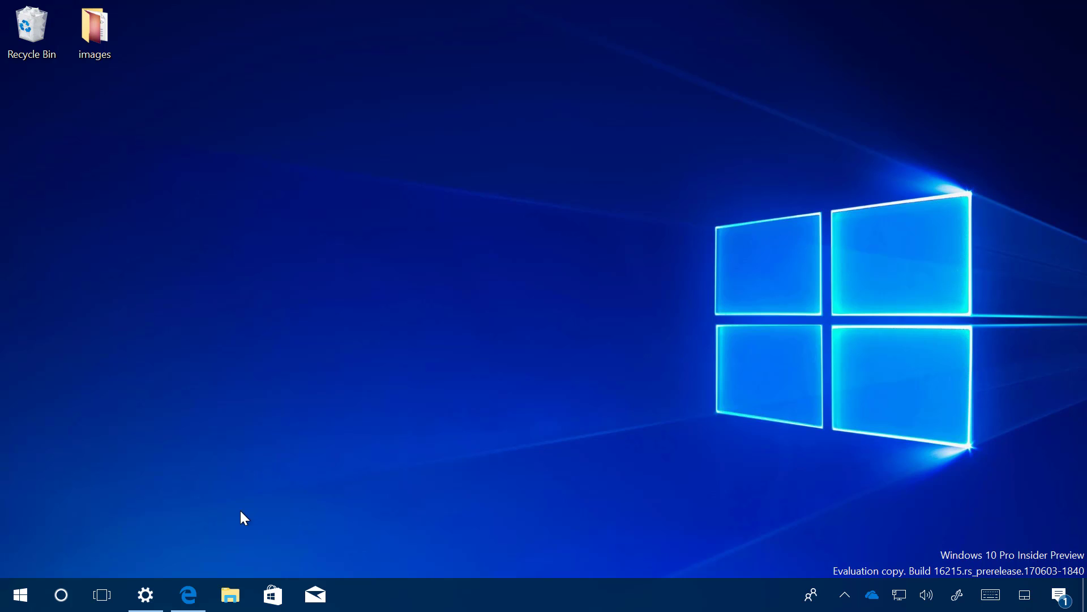
{"action": "left_click", "coordinate": [196, 597]}
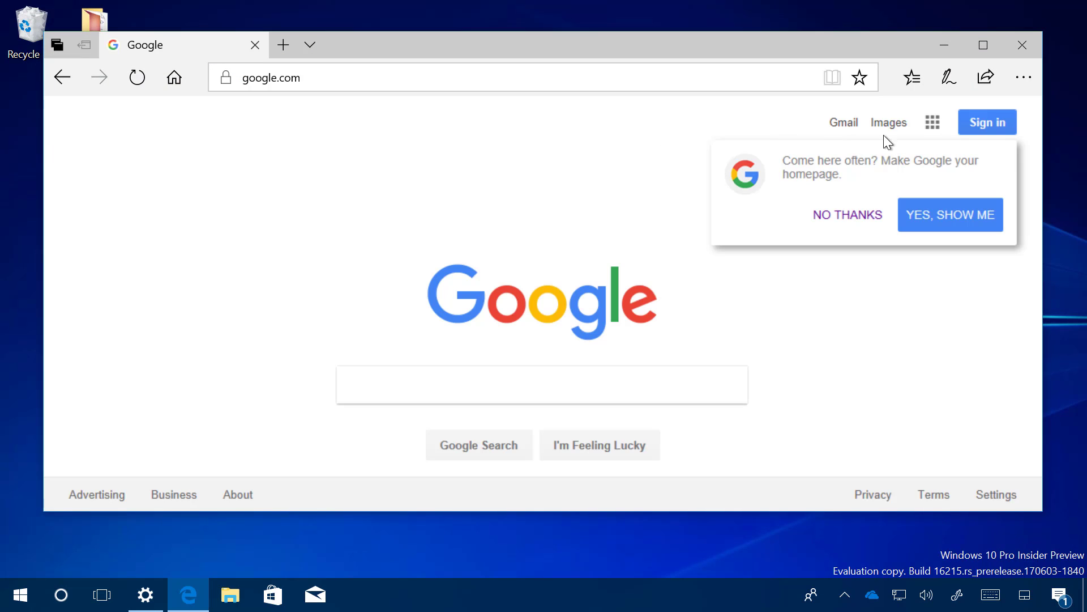
{"action": "left_click", "coordinate": [984, 81]}
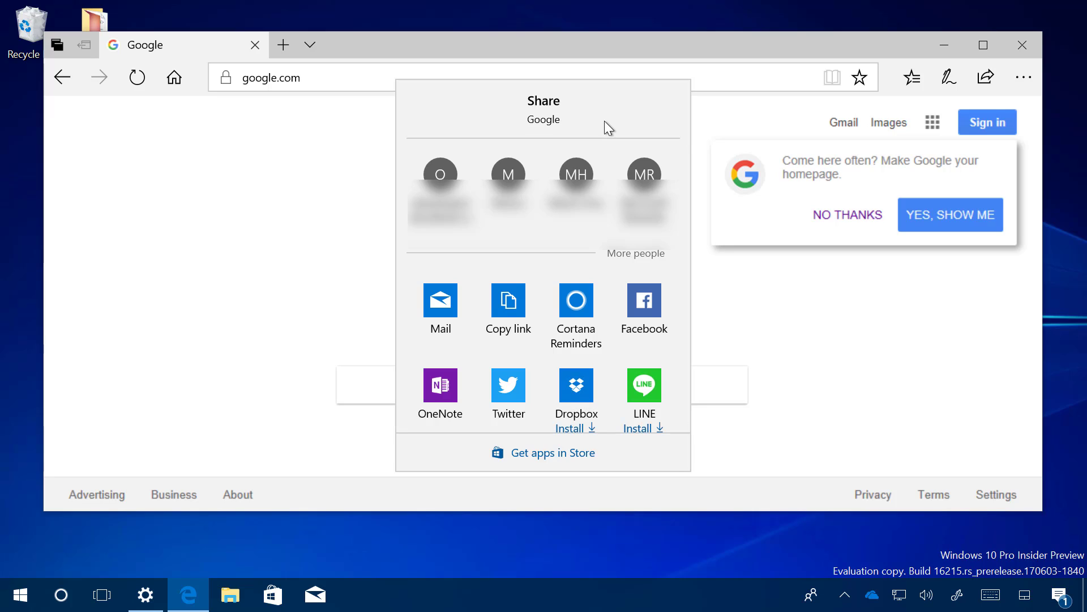
{"action": "left_click", "coordinate": [511, 305]}
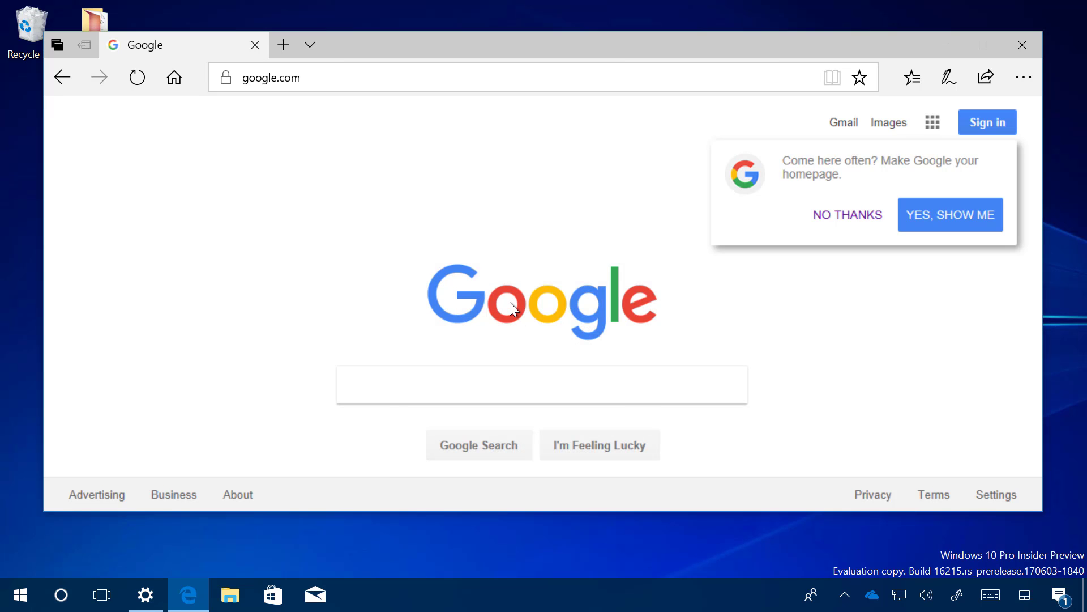
{"action": "left_click", "coordinate": [939, 46]}
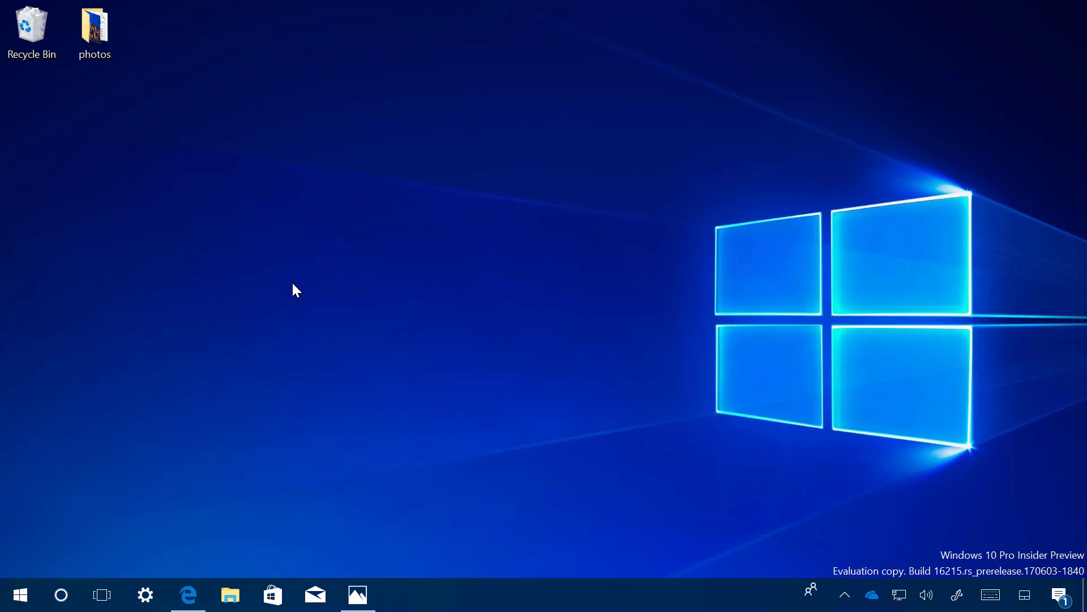
Step: Switch to Photos, view the folder selection window for adding a source in its settings, and cancel it
{"action": "left_click", "coordinate": [358, 594]}
{"action": "left_click", "coordinate": [699, 85]}
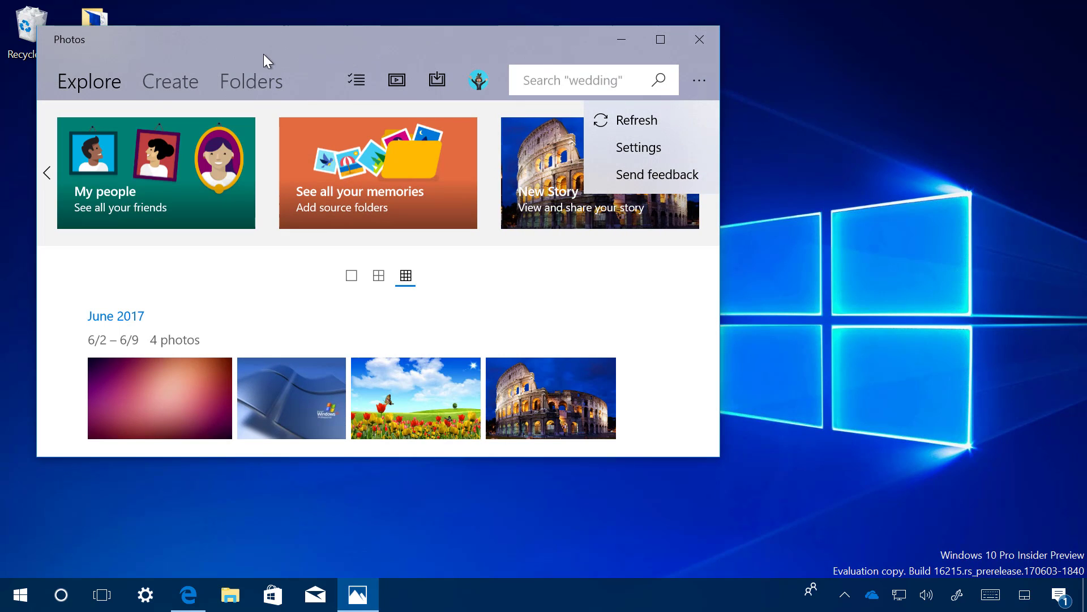
{"action": "left_click", "coordinate": [631, 148]}
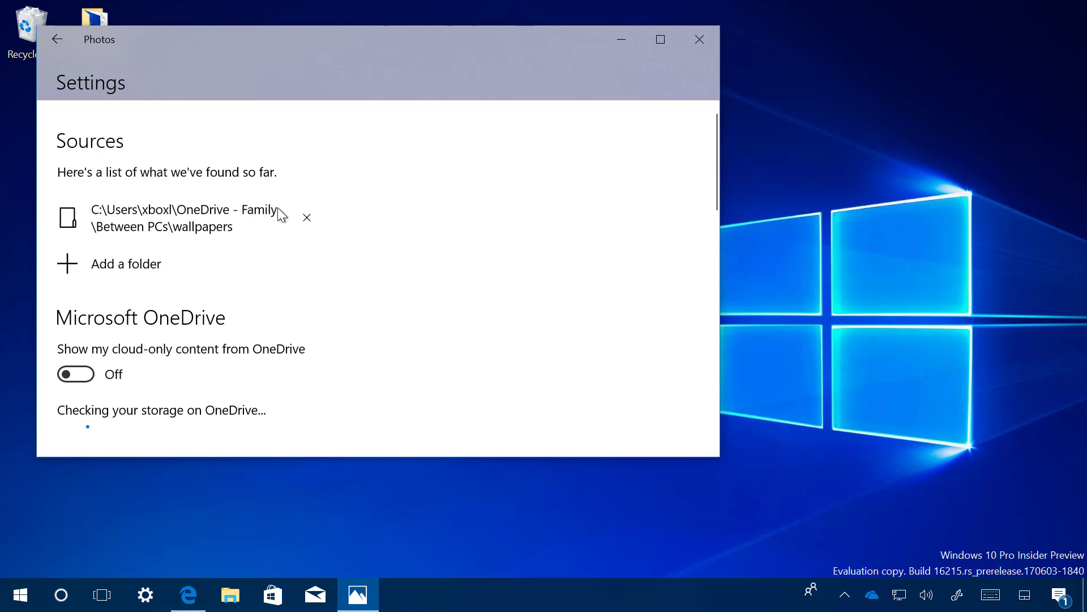
{"action": "left_click", "coordinate": [126, 265]}
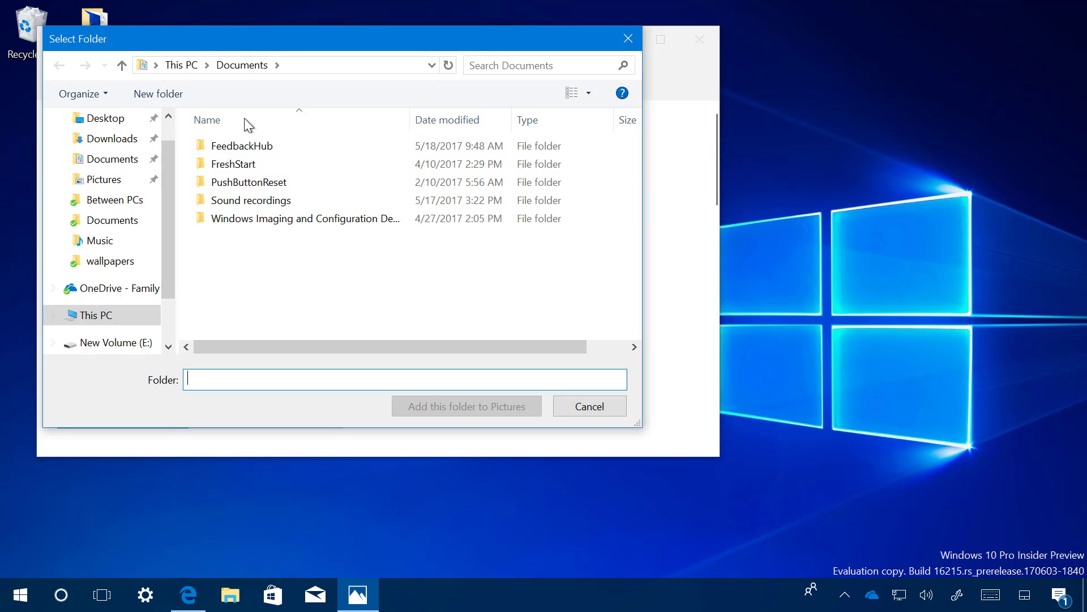
{"action": "left_click_drag", "start_coordinate": [240, 42], "coordinate": [259, 59]}
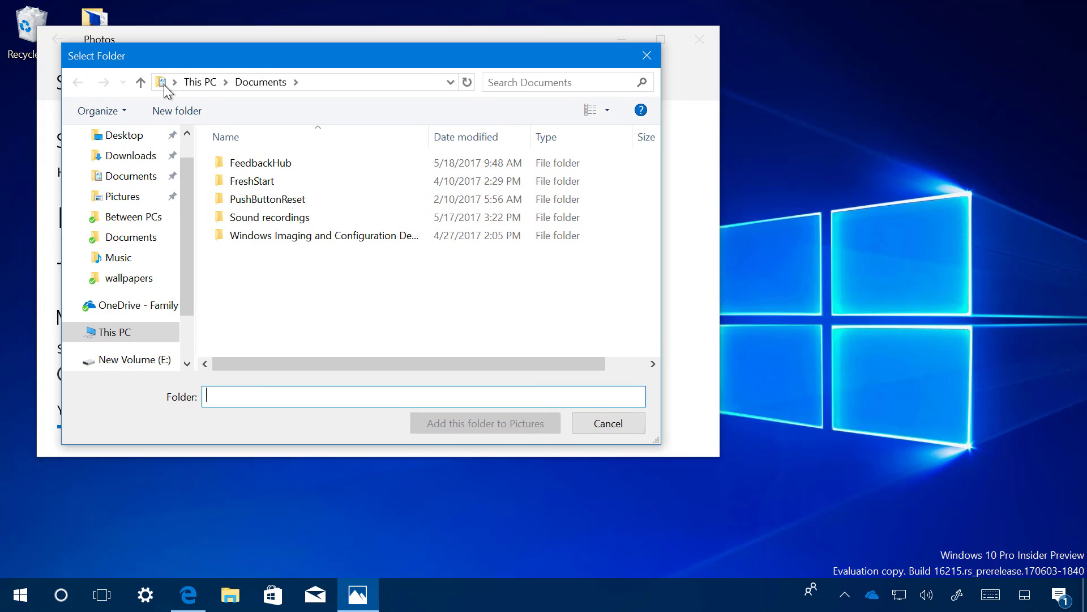
{"action": "left_click", "coordinate": [602, 428]}
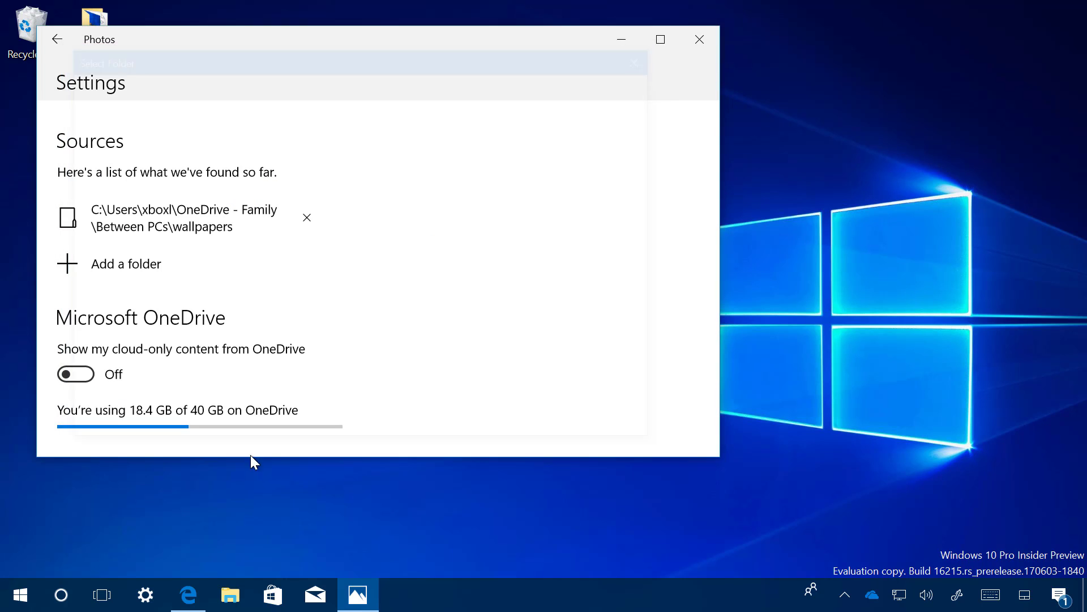
Step: Switch to Microsoft Edge, view the blog's folder suggestions image at full size, and minimize both the browser and Photos
{"action": "left_click", "coordinate": [189, 594]}
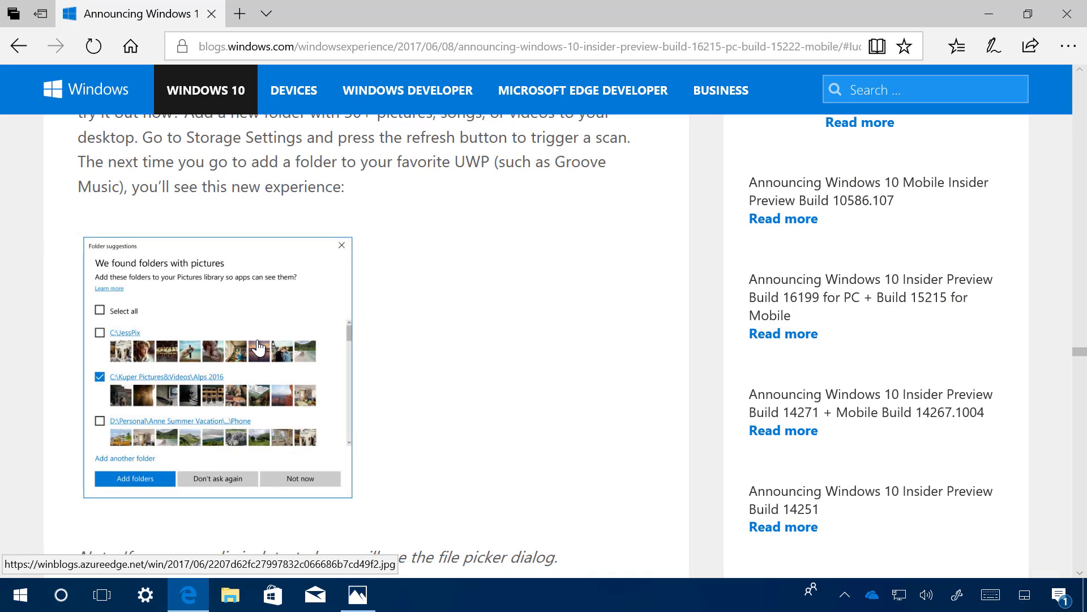
{"action": "left_click", "coordinate": [258, 343]}
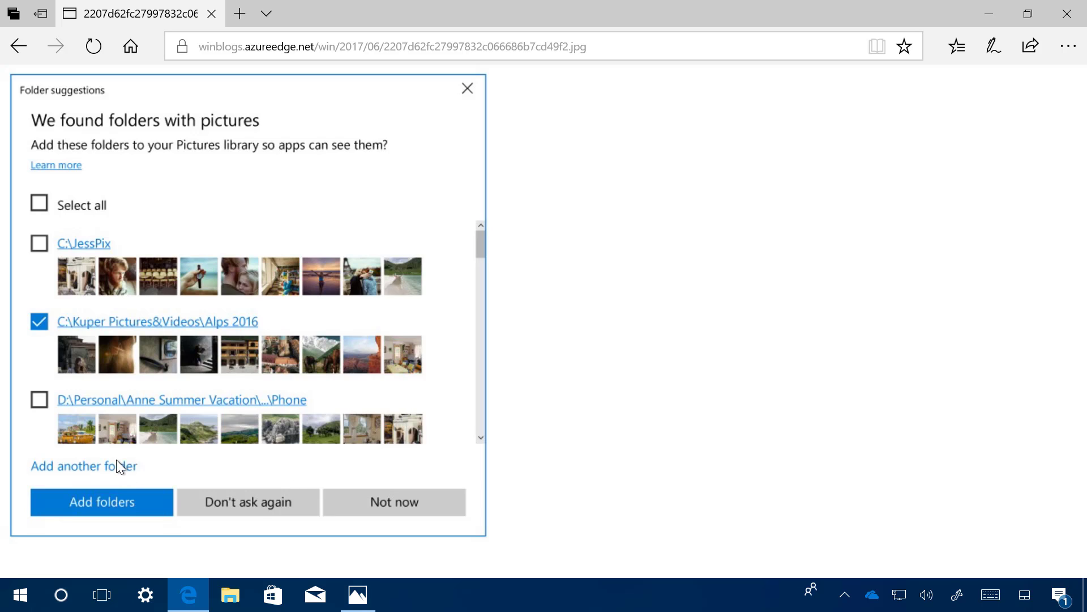
{"action": "left_click", "coordinate": [989, 8]}
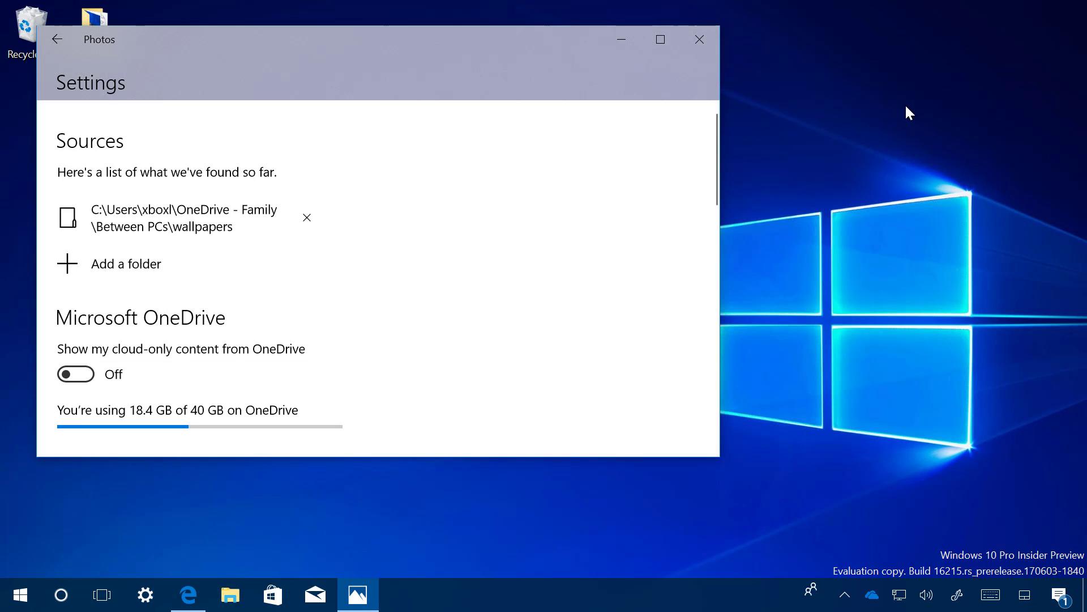
{"action": "left_click", "coordinate": [621, 39]}
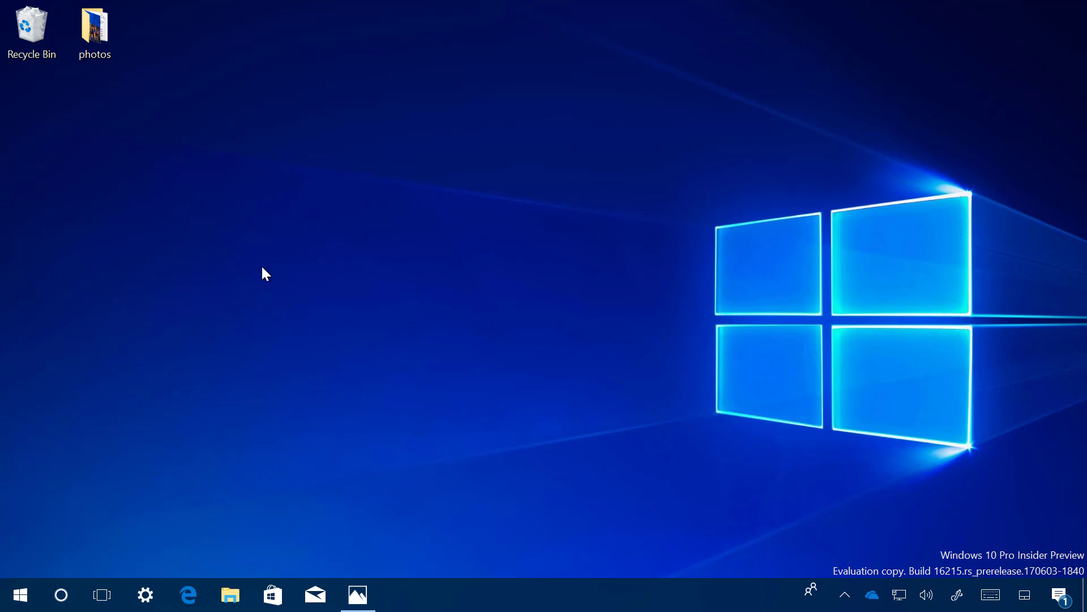
Step: Open Microsoft Edge, switch the new tab page to full screen, and exit full screen
{"action": "left_click", "coordinate": [192, 596]}
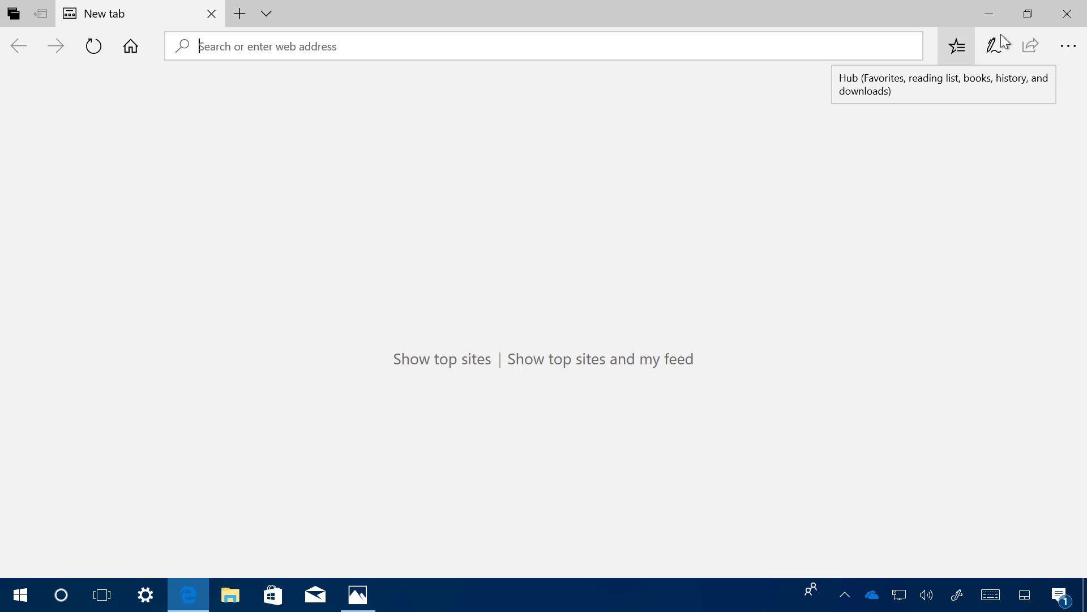
{"action": "left_click", "coordinate": [1071, 47]}
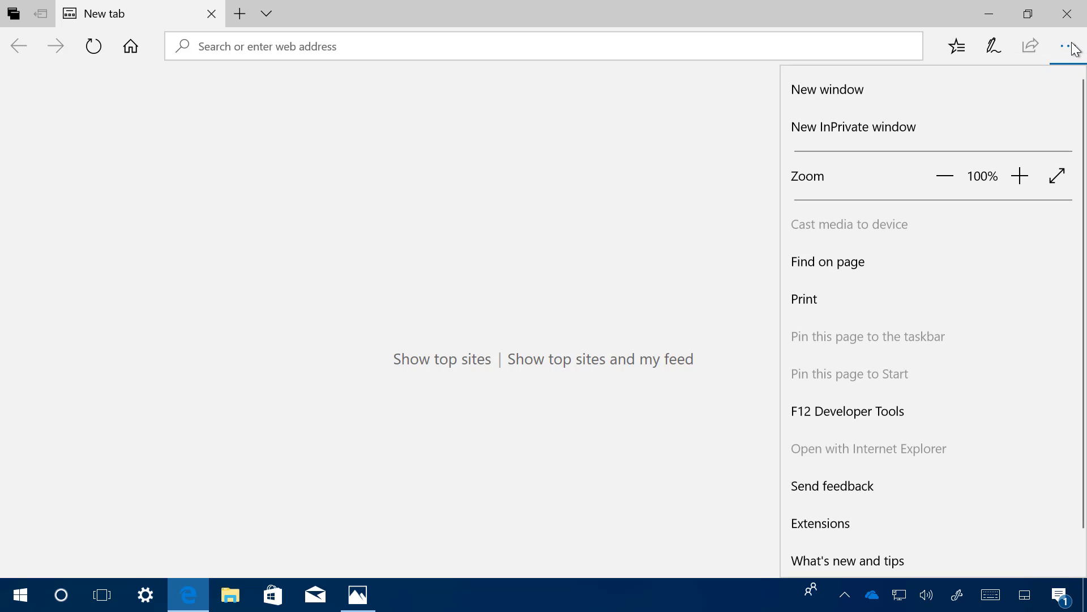
{"action": "left_click", "coordinate": [1062, 180]}
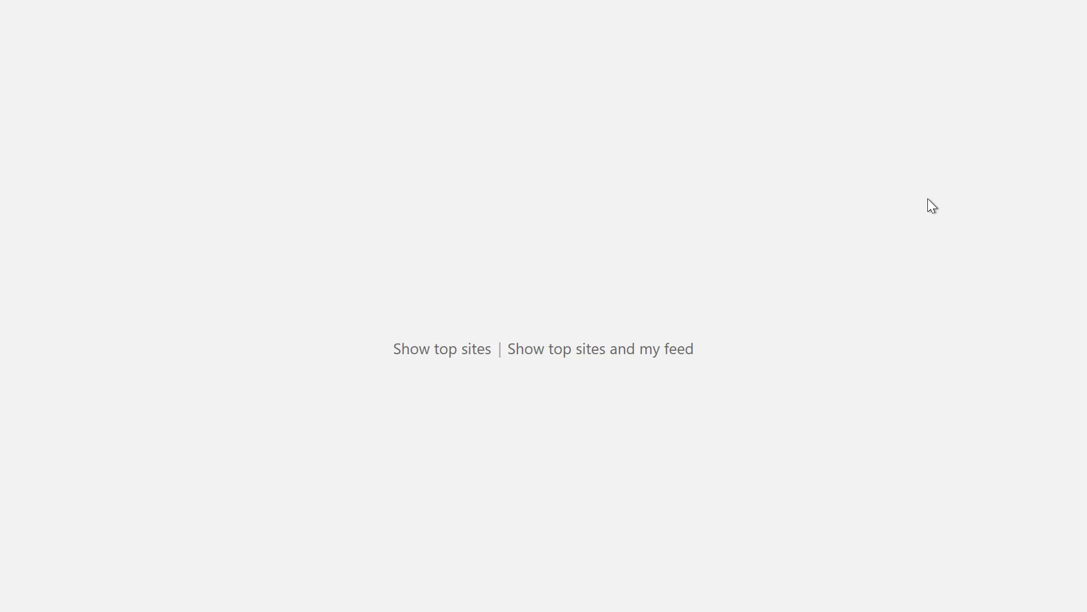
{"action": "key", "text": "F11"}
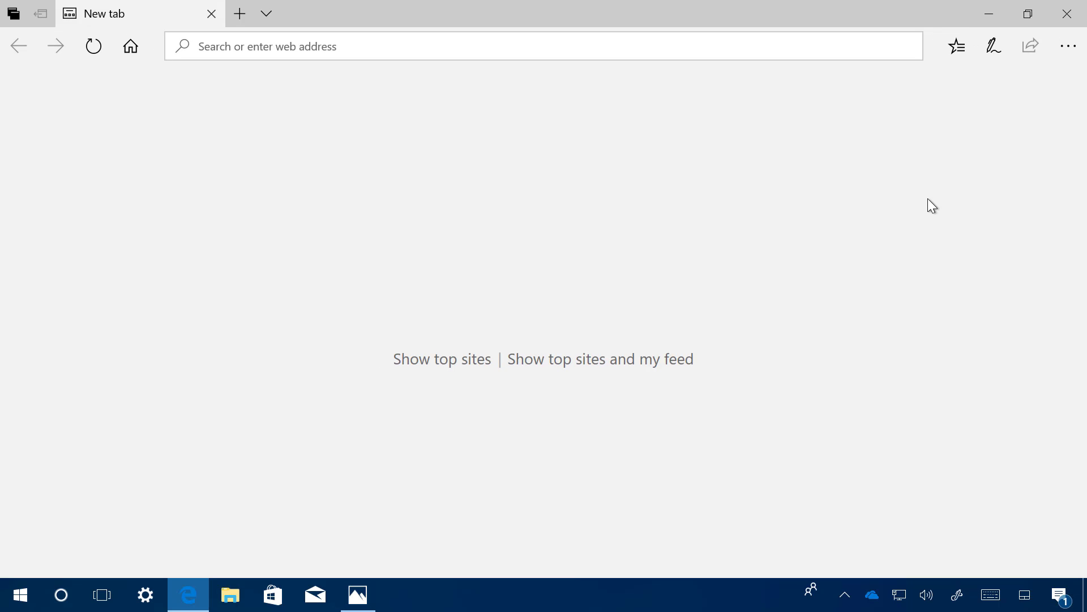
Step: Load google.com and pin the page to the taskbar
{"action": "left_click", "coordinate": [1068, 51]}
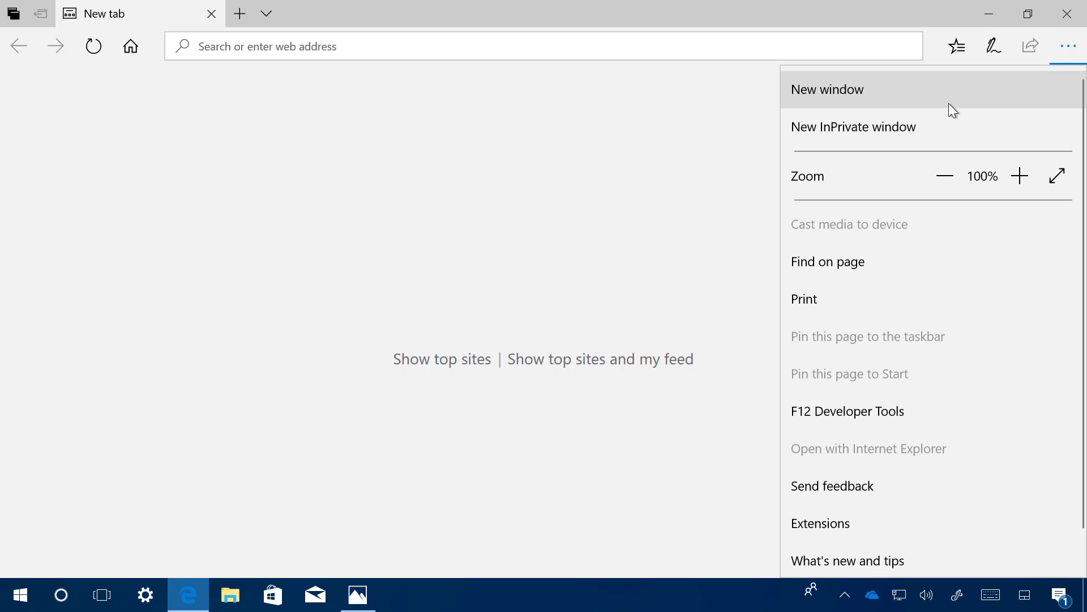
{"action": "left_click", "coordinate": [307, 48]}
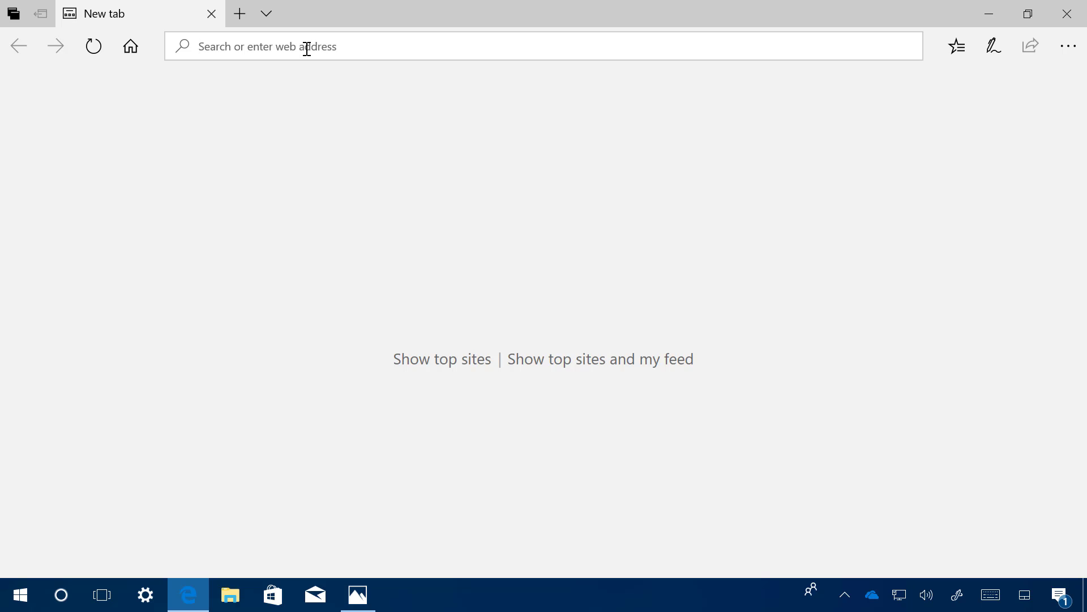
{"action": "type", "text": "google.com"}
{"action": "key", "text": "Return"}
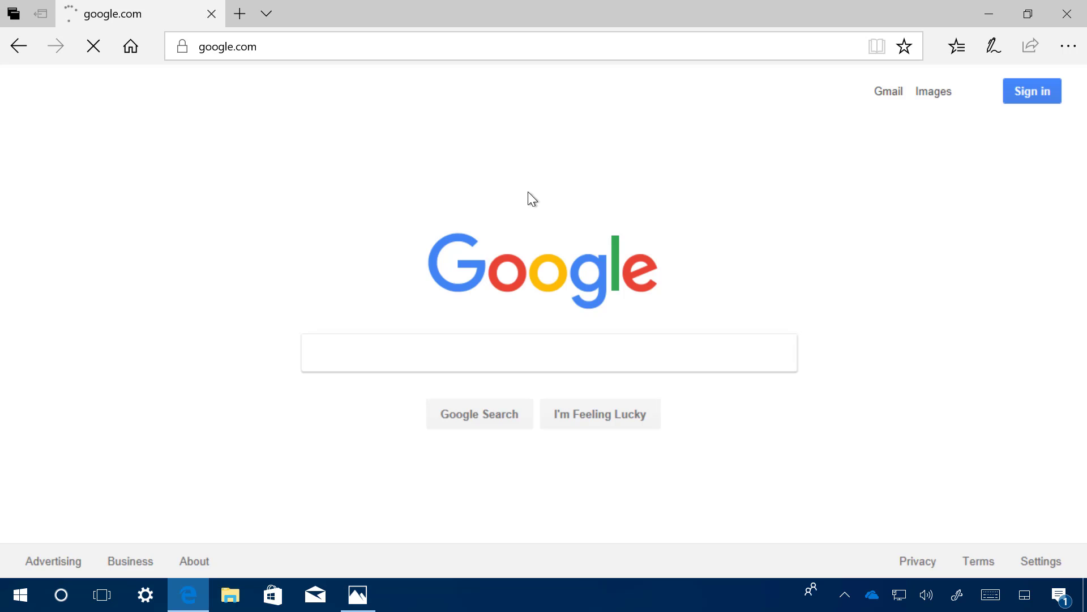
{"action": "left_click", "coordinate": [1068, 51]}
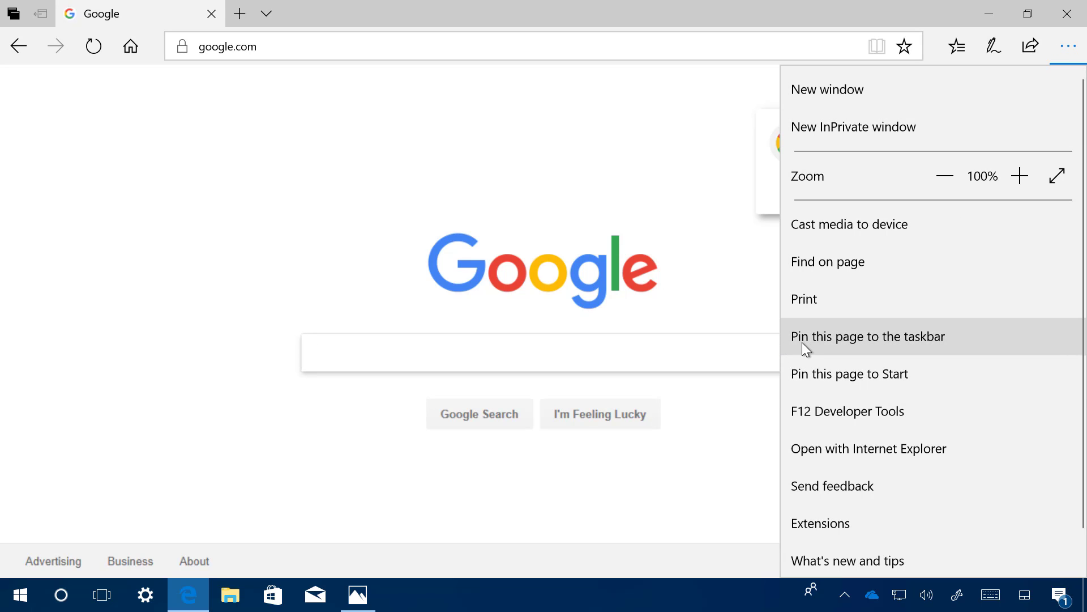
{"action": "left_click", "coordinate": [903, 338]}
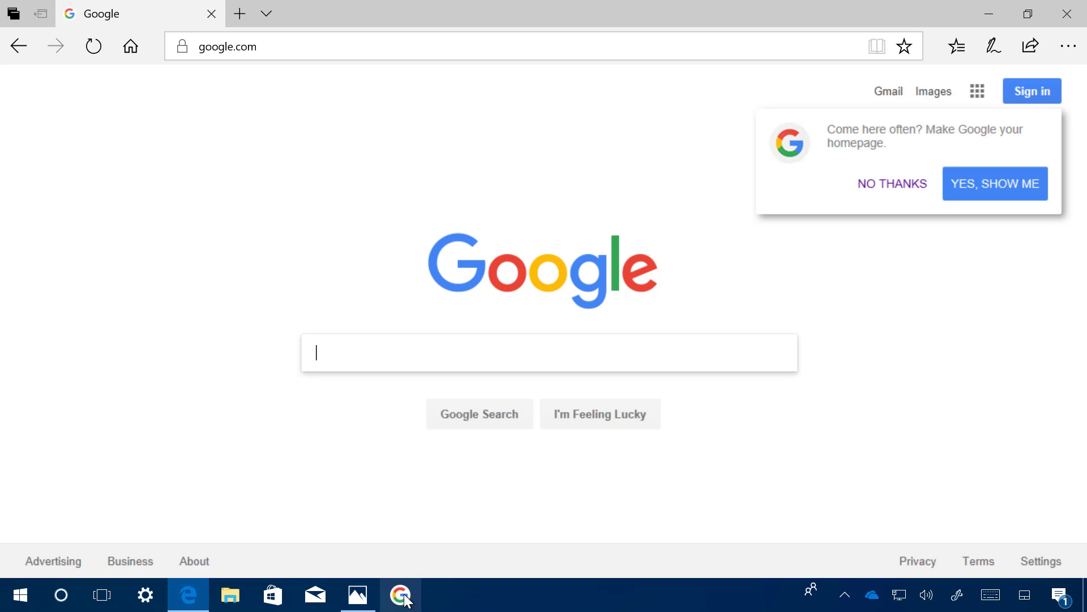
Step: Review the browser's advanced settings, including the search, Top Sites and cookies options, and return to the main settings
{"action": "left_click", "coordinate": [1068, 47]}
{"action": "scroll", "coordinate": [885, 390], "scroll_direction": "down", "scroll_amount": 1}
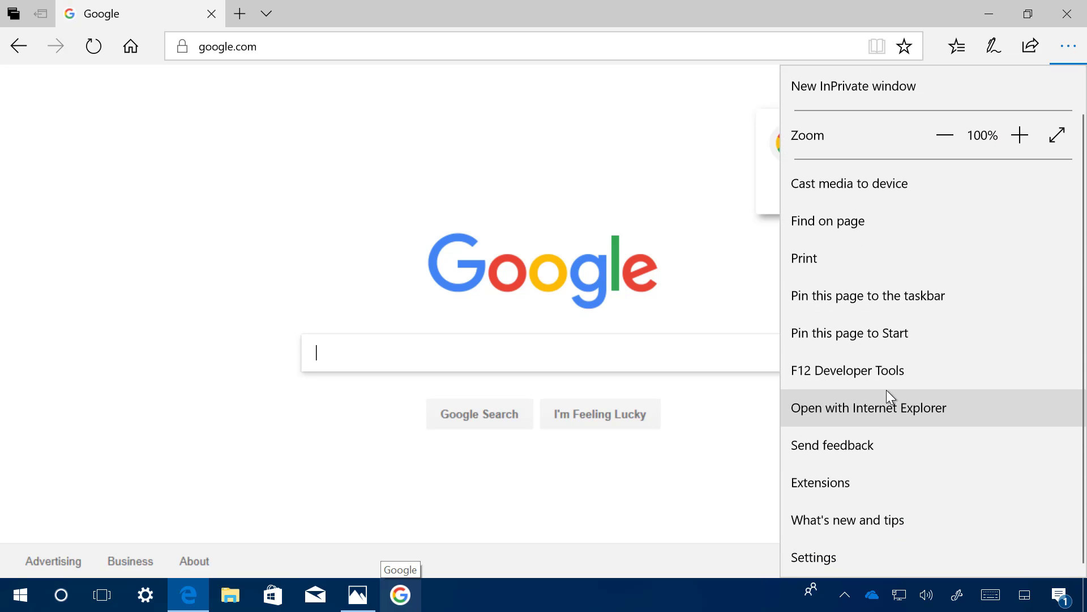
{"action": "left_click", "coordinate": [833, 559]}
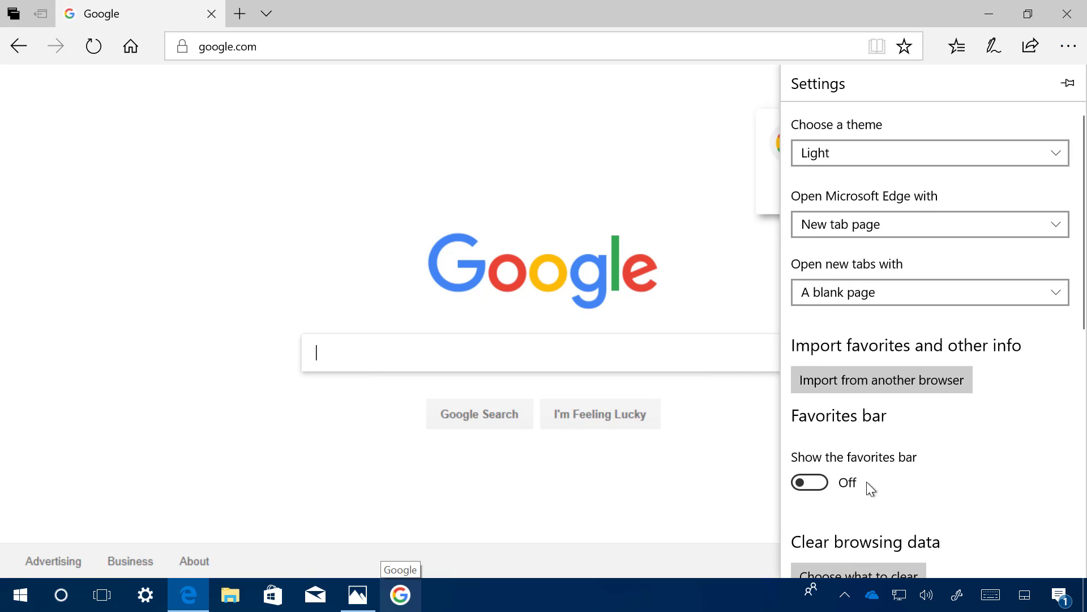
{"action": "scroll", "coordinate": [899, 249], "scroll_direction": "down", "scroll_amount": 8}
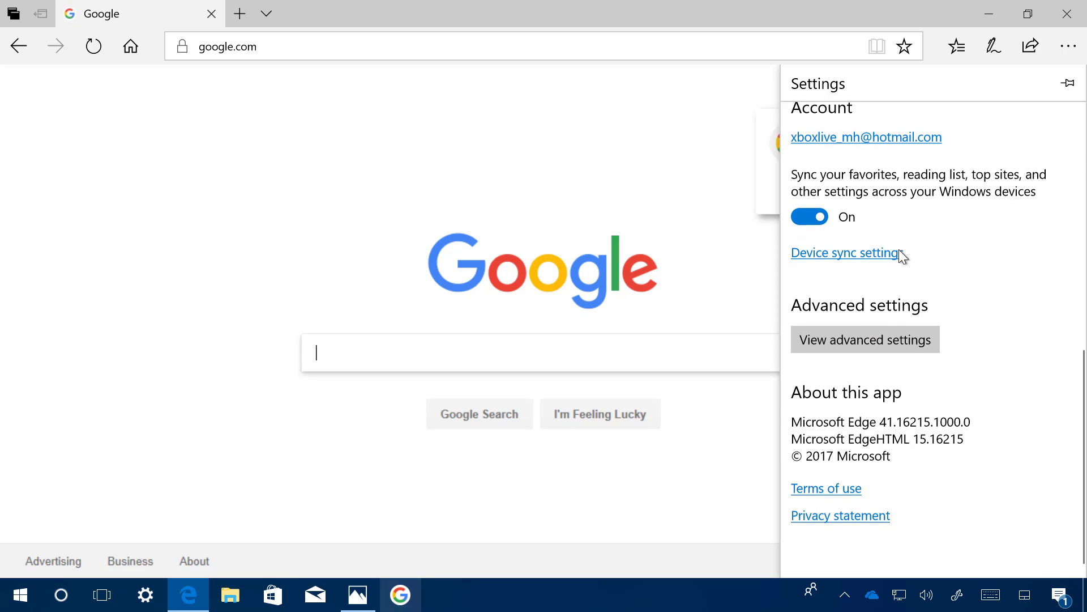
{"action": "left_click", "coordinate": [881, 334]}
{"action": "scroll", "coordinate": [899, 289], "scroll_direction": "down", "scroll_amount": 5}
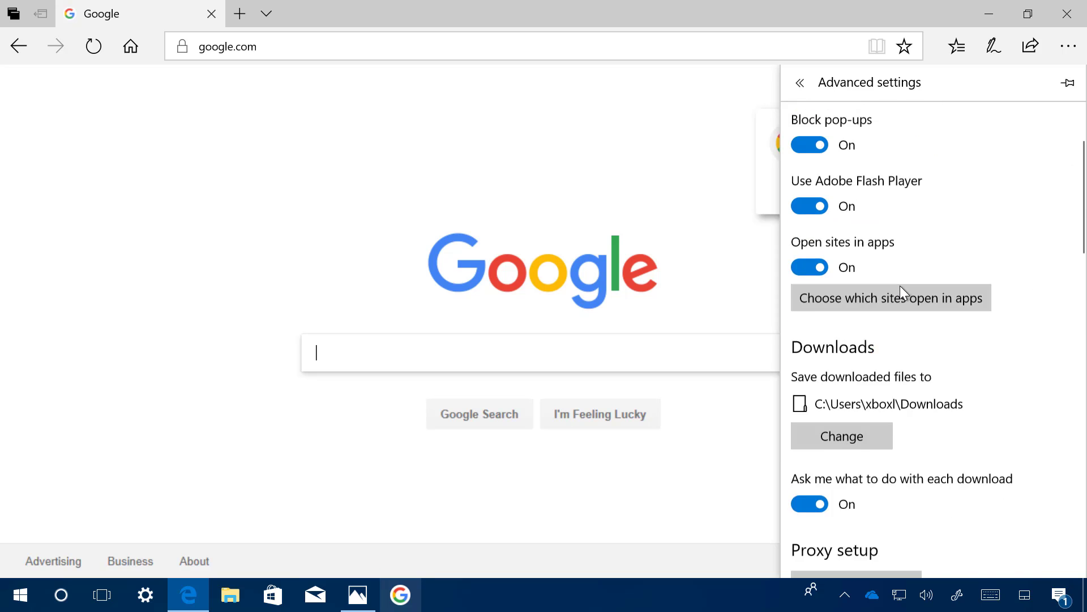
{"action": "scroll", "coordinate": [901, 286], "scroll_direction": "down", "scroll_amount": 10}
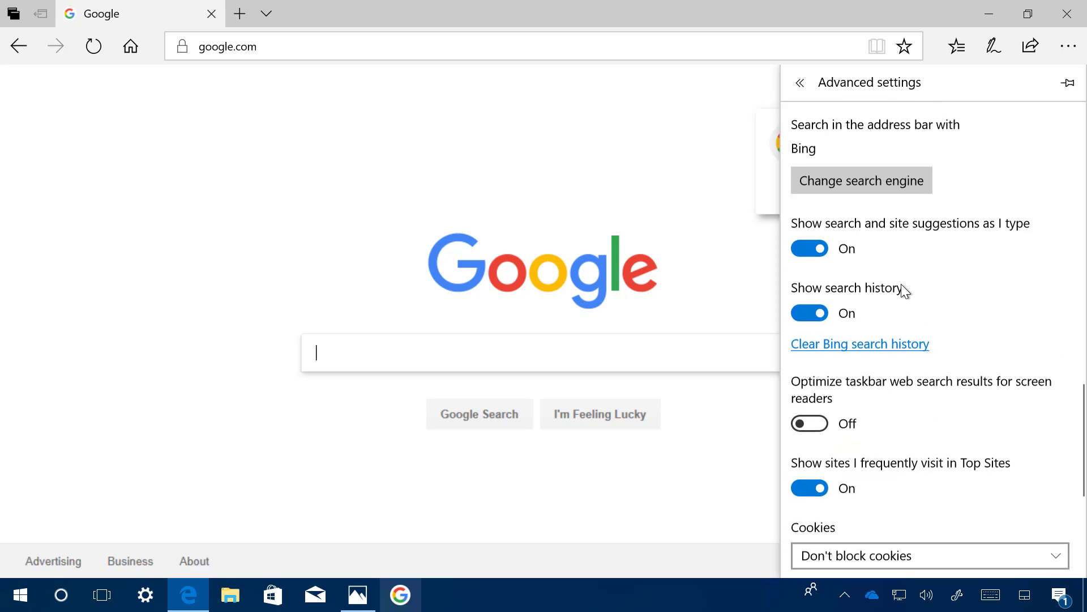
{"action": "scroll", "coordinate": [901, 284], "scroll_direction": "down", "scroll_amount": 4}
{"action": "scroll", "coordinate": [902, 283], "scroll_direction": "up", "scroll_amount": 2}
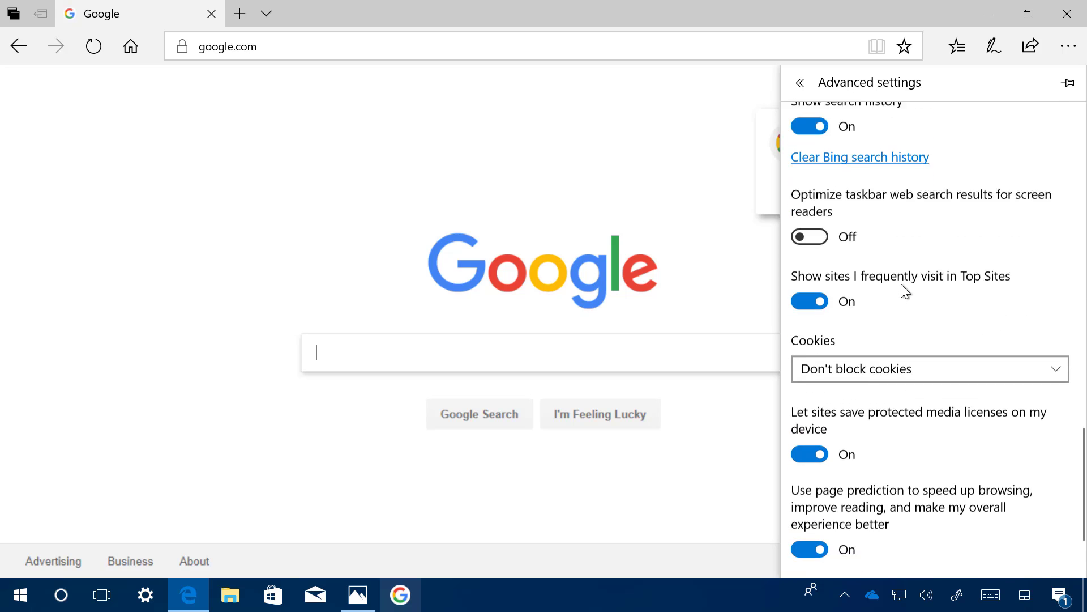
{"action": "scroll", "coordinate": [902, 284], "scroll_direction": "down", "scroll_amount": 1}
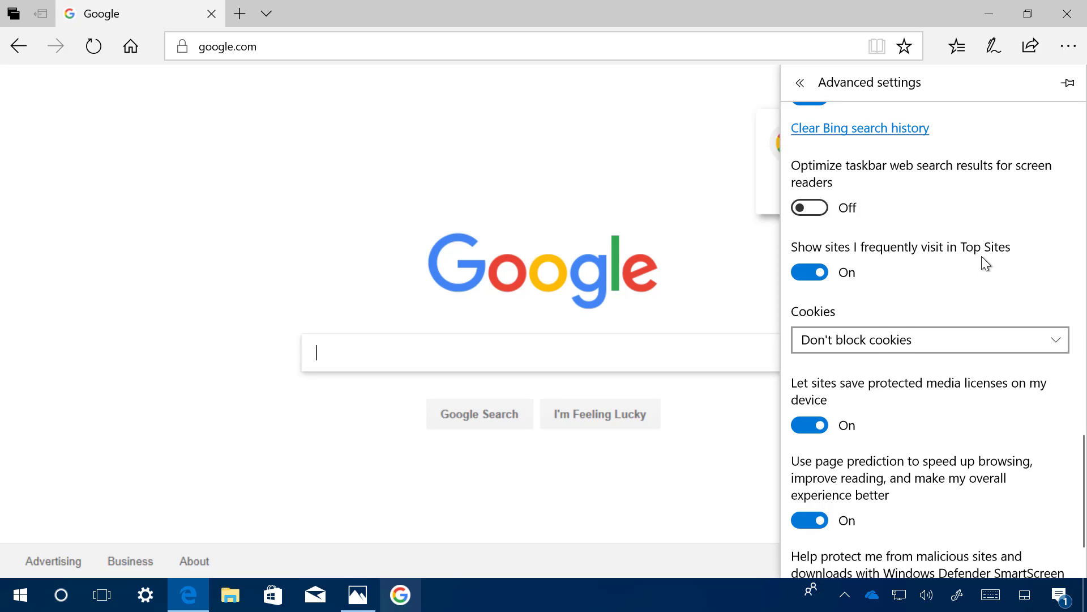
{"action": "scroll", "coordinate": [981, 256], "scroll_direction": "up", "scroll_amount": 1}
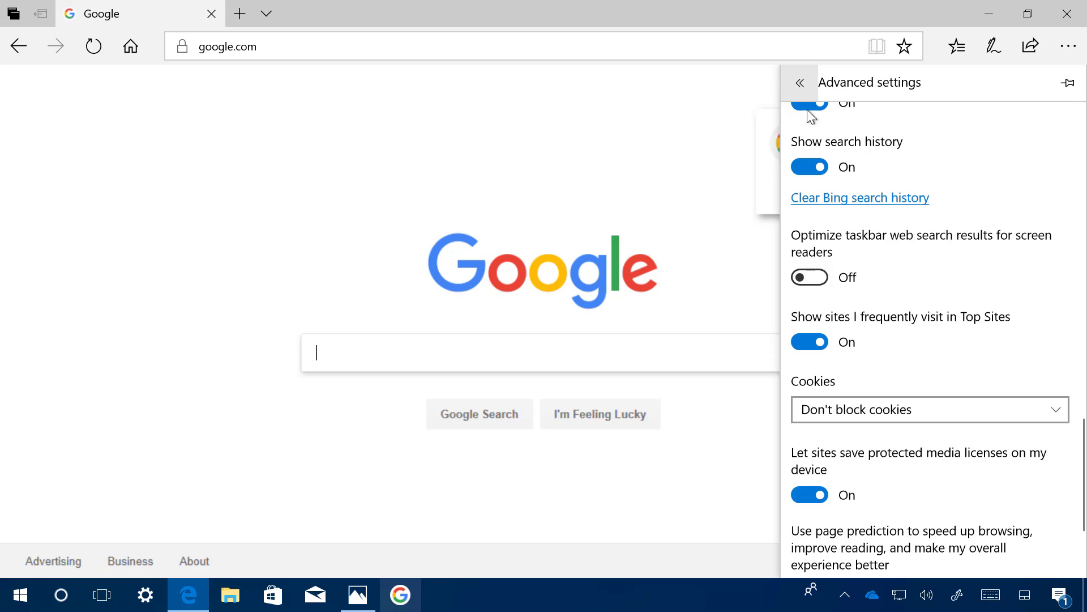
{"action": "left_click", "coordinate": [797, 86]}
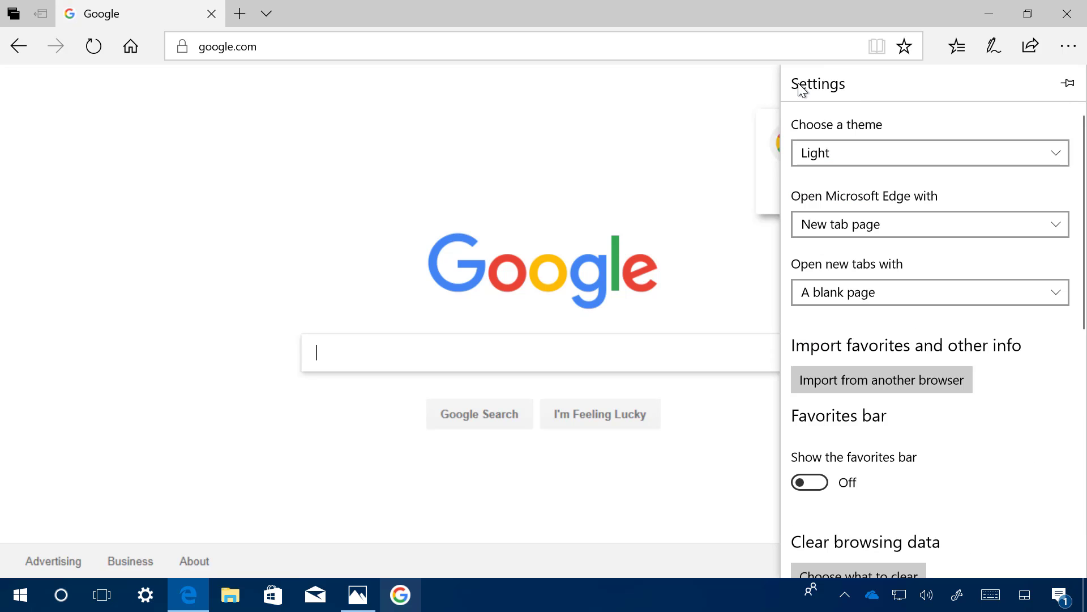
Step: Set new tabs to open with Top sites, and restore the A blank page option
{"action": "left_click", "coordinate": [867, 293]}
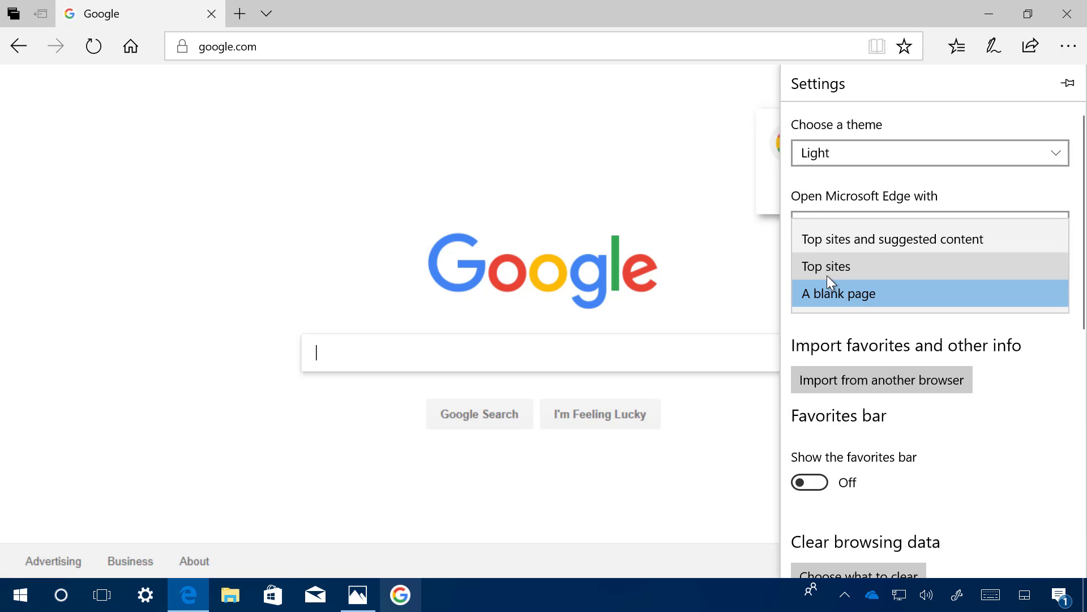
{"action": "left_click", "coordinate": [842, 266]}
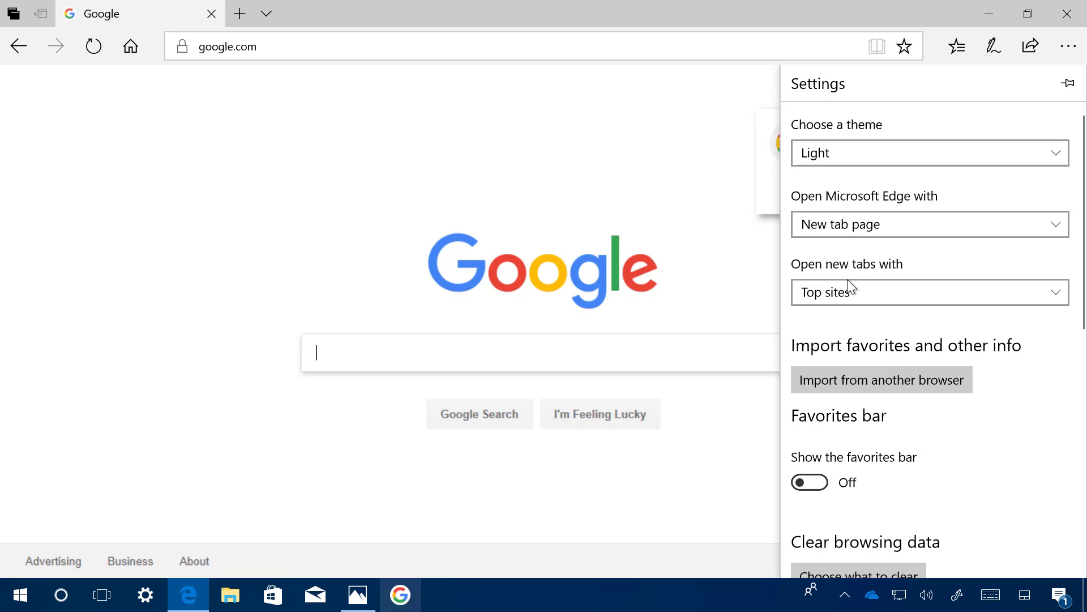
{"action": "left_click", "coordinate": [849, 289]}
{"action": "left_click", "coordinate": [878, 319]}
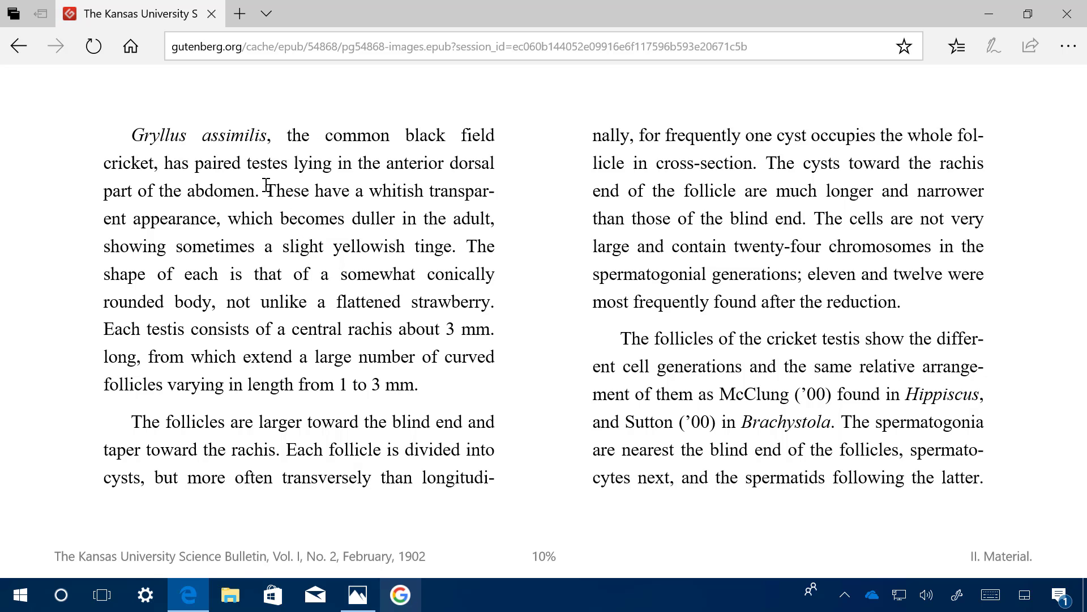
Step: Highlight the e-book passage from "These have a whitish" to "a slight yellowish" in pink
{"action": "left_click_drag", "start_coordinate": [266, 191], "coordinate": [363, 249]}
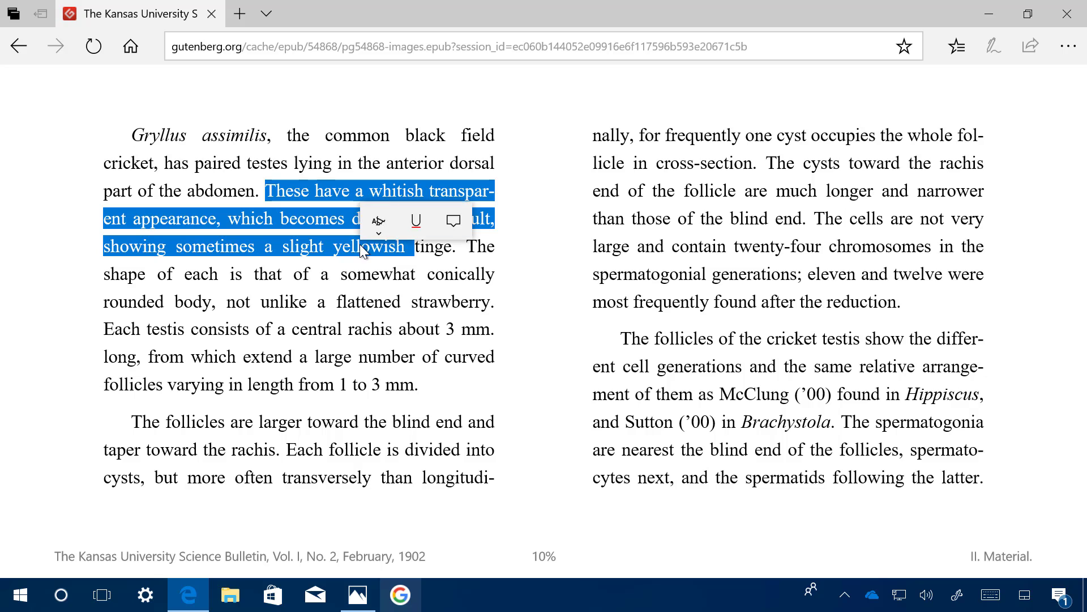
{"action": "right_click", "coordinate": [351, 248]}
{"action": "mouse_move", "coordinate": [409, 273]}
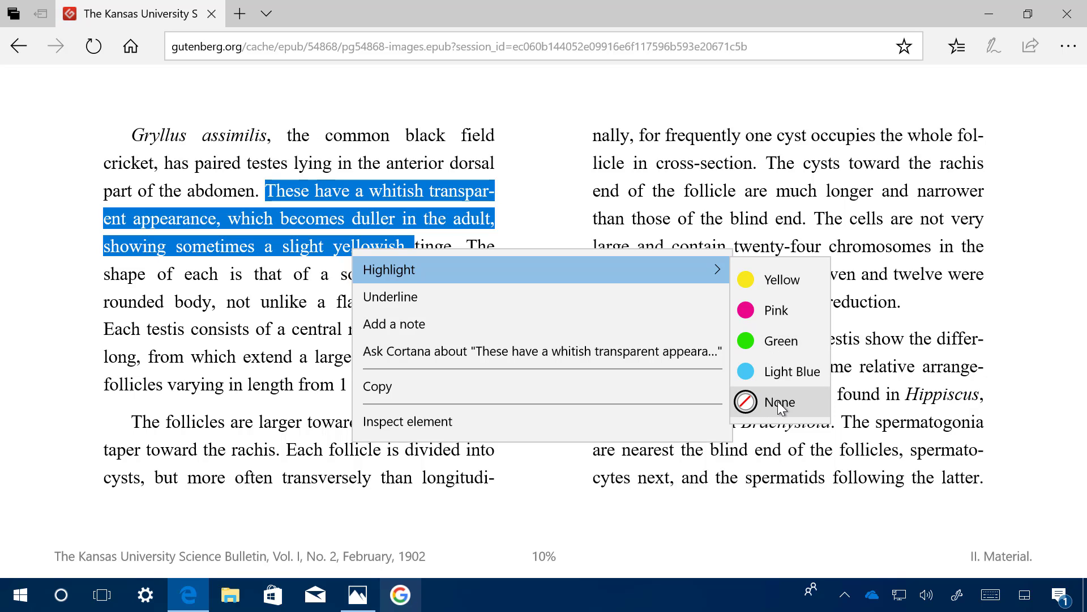
{"action": "left_click", "coordinate": [777, 312]}
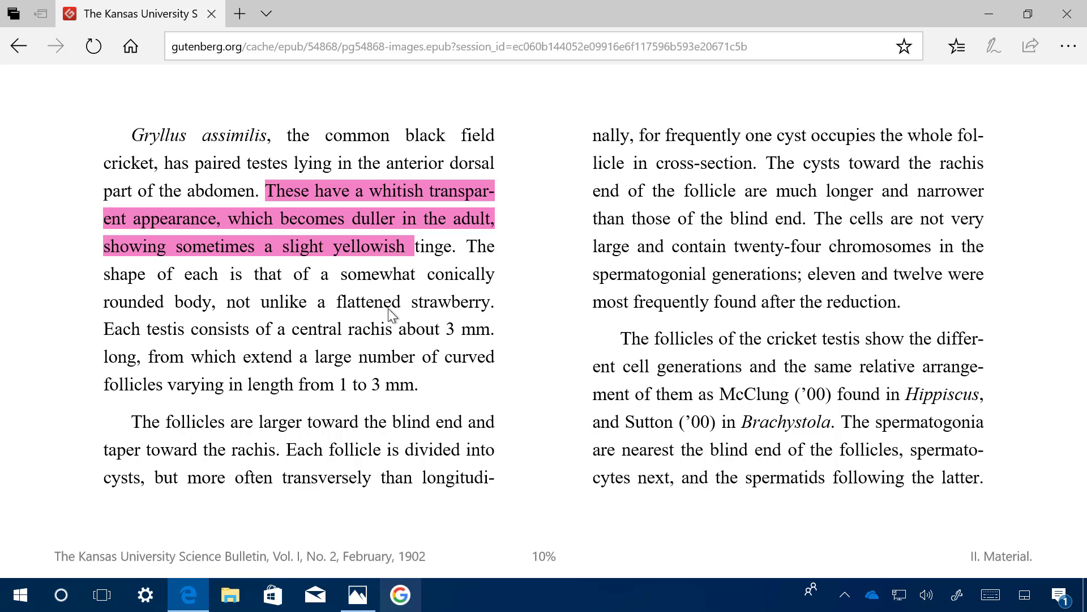
Step: Attach a note reading "Reminder." to the pink-highlighted passage beginning "These have a whitish" and close it
{"action": "right_click", "coordinate": [327, 250]}
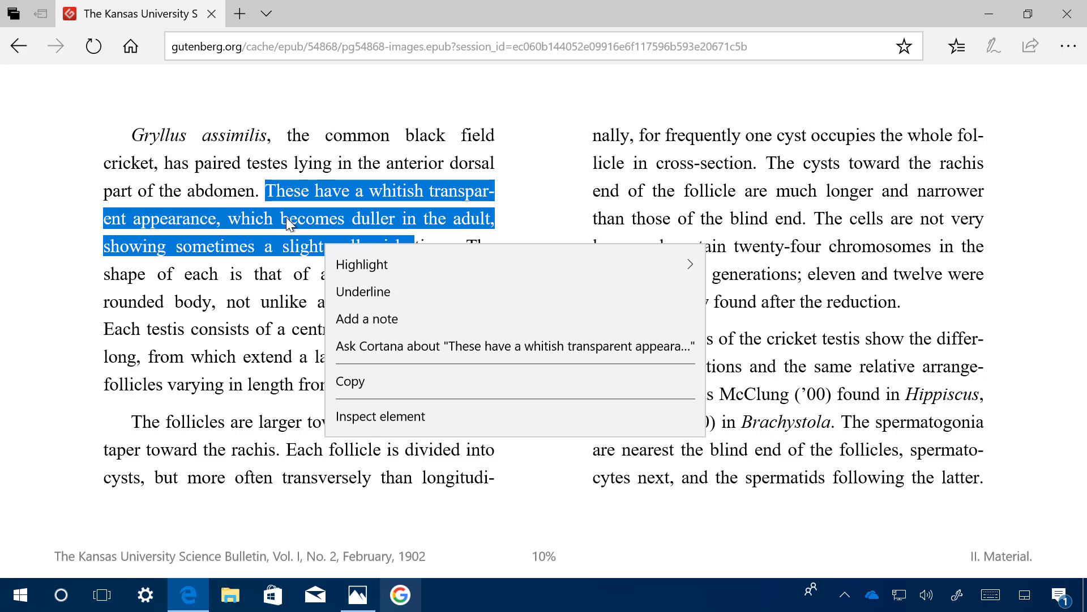
{"action": "left_click", "coordinate": [372, 319]}
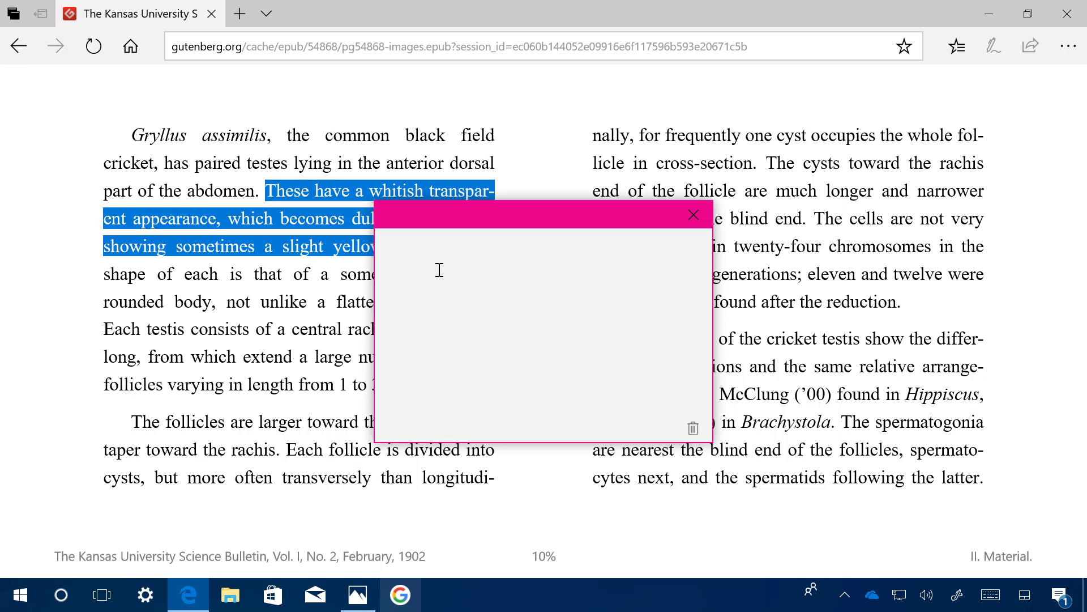
{"action": "type", "text": "Reminder."}
{"action": "left_click", "coordinate": [694, 214]}
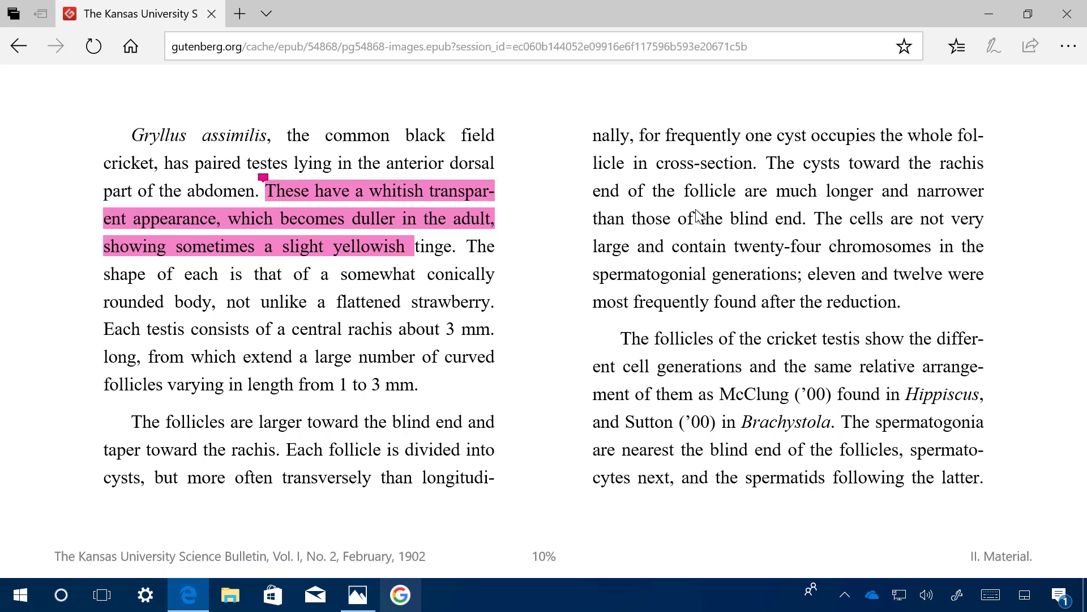
Step: Reopen the note on the pink passage and delete it together with the highlight
{"action": "left_click", "coordinate": [264, 180]}
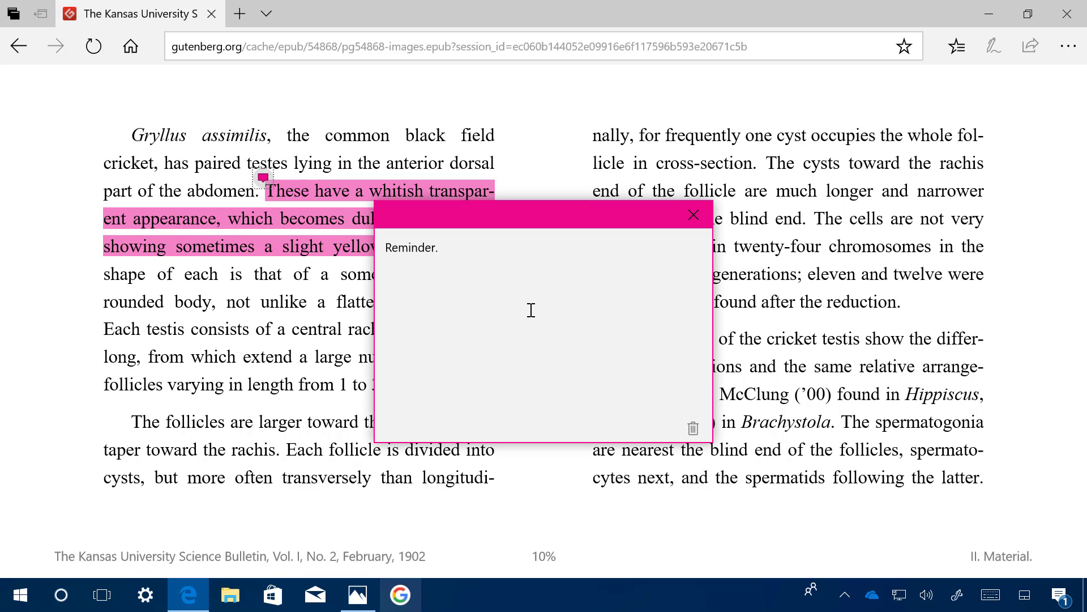
{"action": "left_click", "coordinate": [694, 429]}
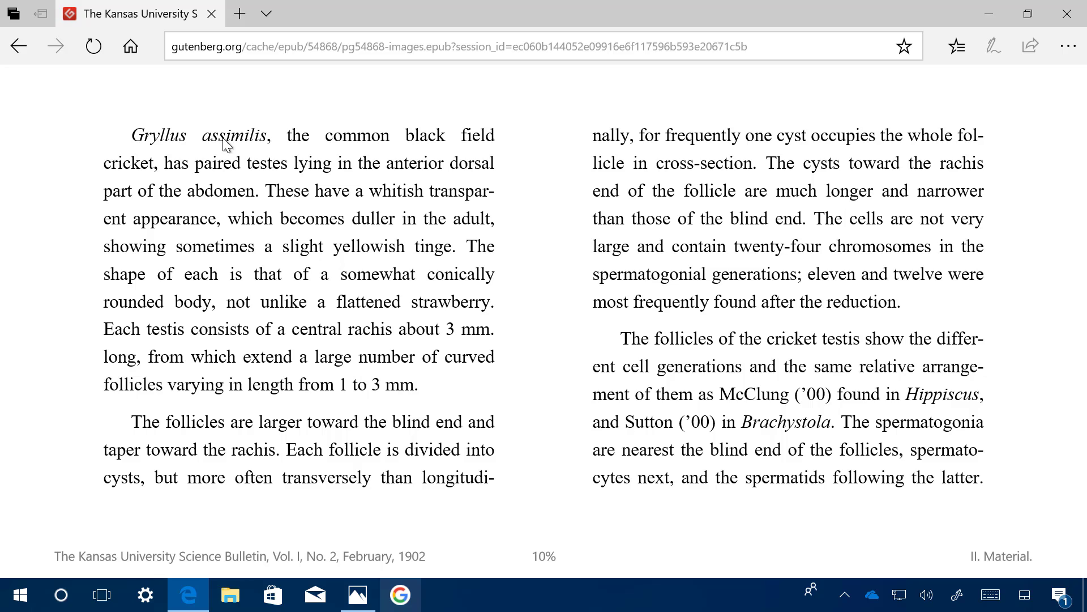
Step: Review the commands available for the e-book's tab, including Add tabs to favorites, and dismiss them
{"action": "right_click", "coordinate": [161, 15]}
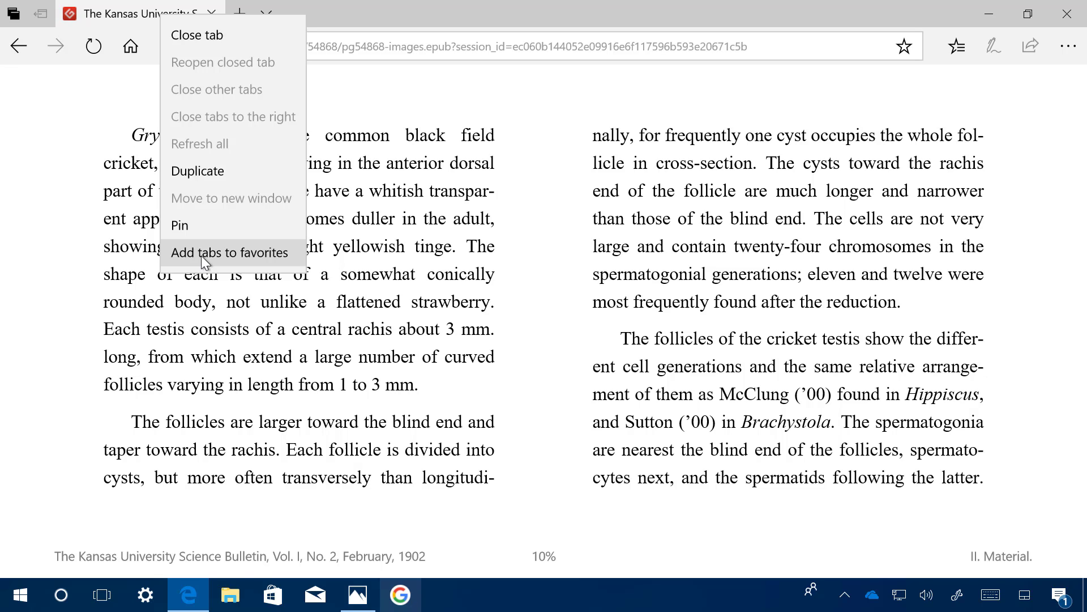
{"action": "left_click", "coordinate": [383, 160]}
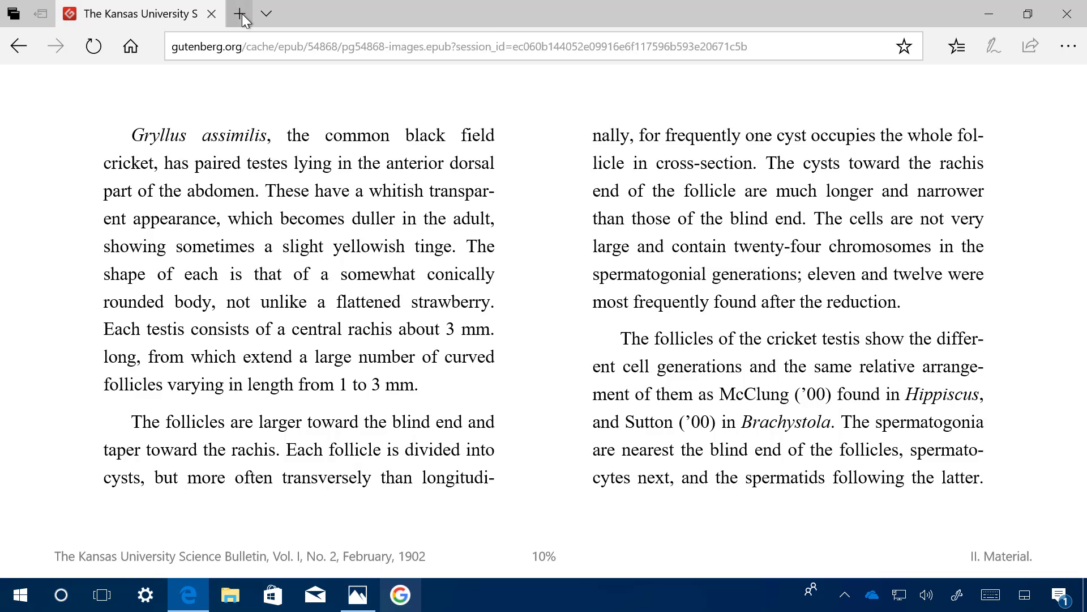
Step: Open a new blank tab and minimize the browser window to show the desktop
{"action": "left_click", "coordinate": [240, 13]}
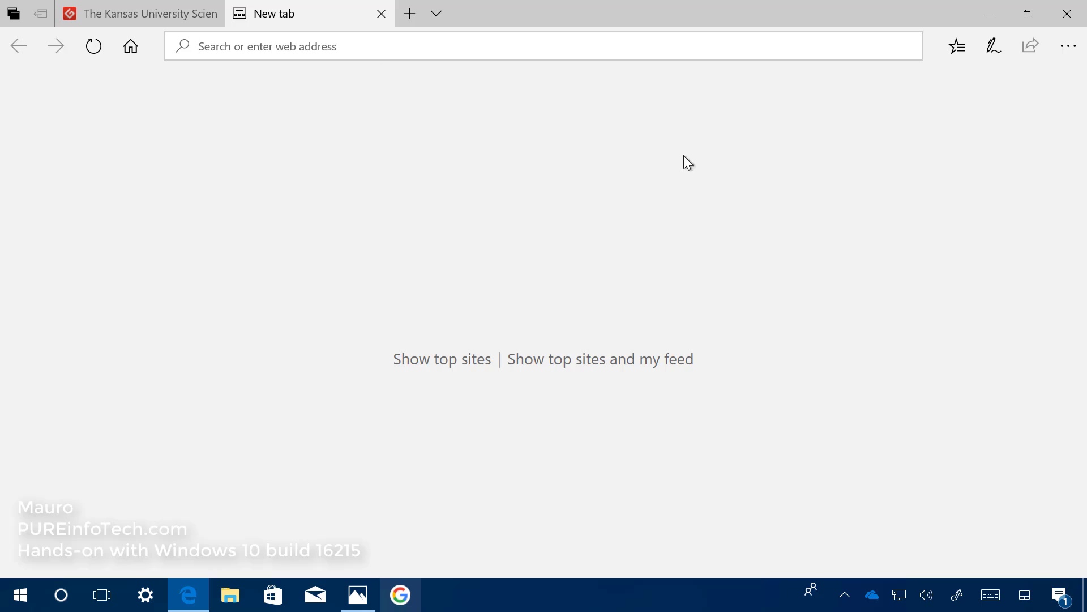
{"action": "left_click", "coordinate": [983, 14]}
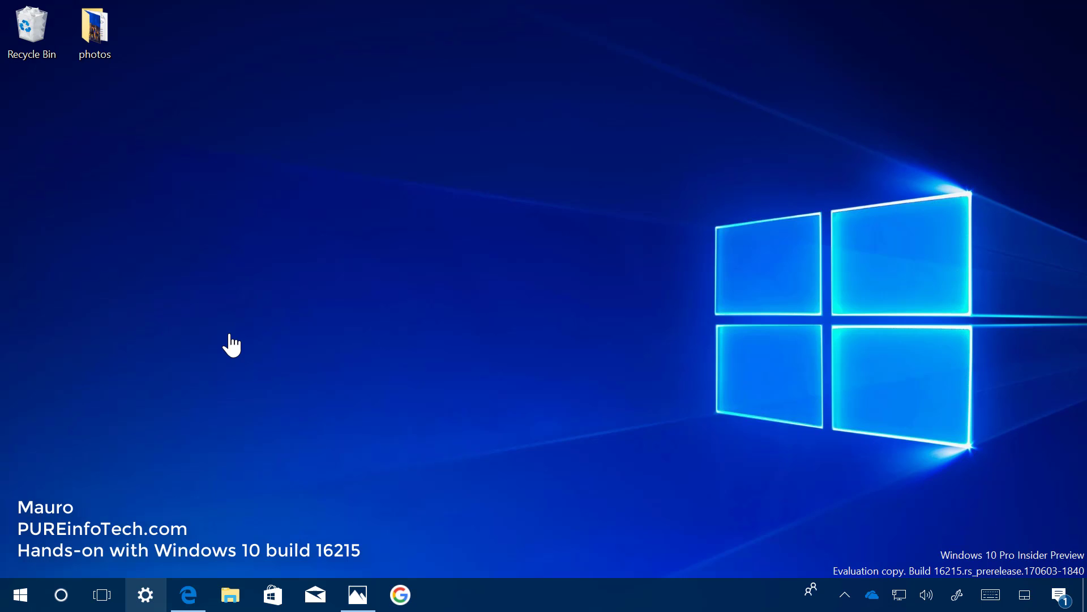